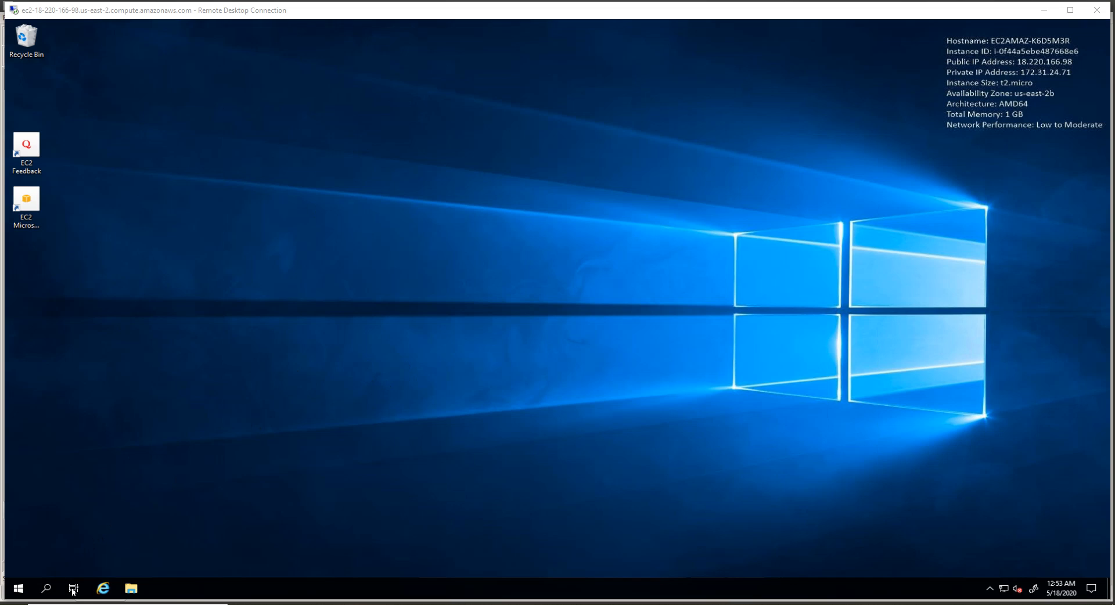
# Turn off Internet Explorer Enhanced Security Configuration for Administrators in Server Manager's local server properties, then close Server Manager
pyautogui.click(17, 590)
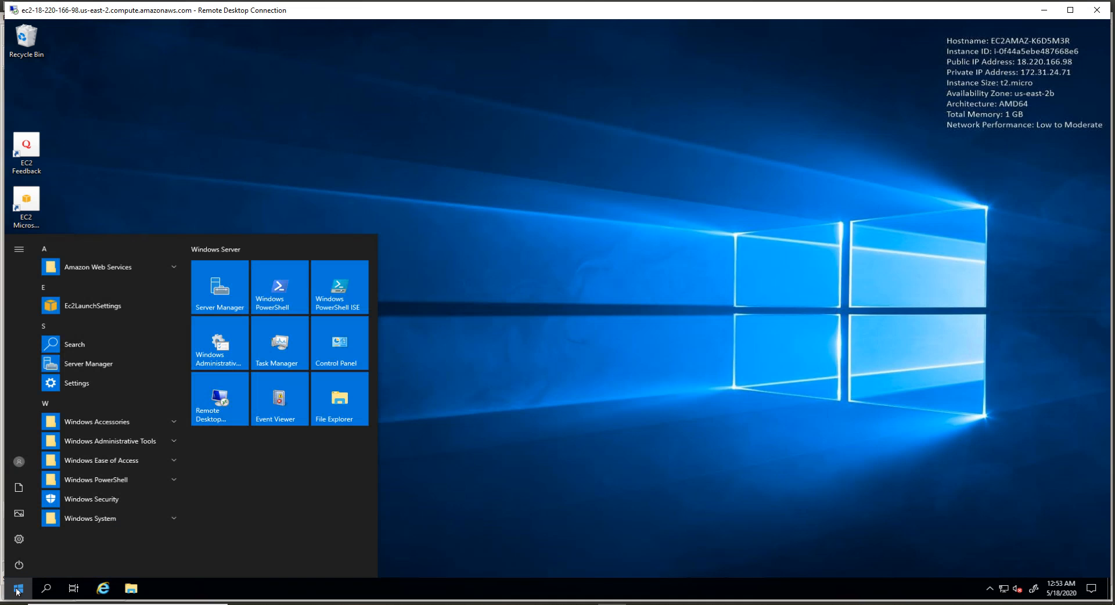
pyautogui.click(105, 370)
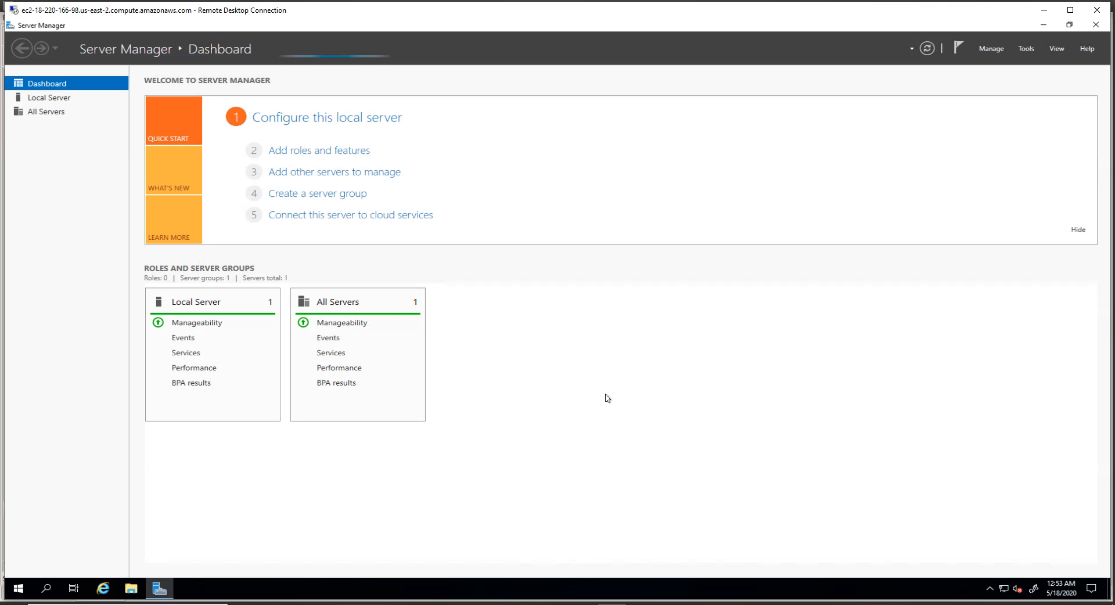
pyautogui.click(48, 101)
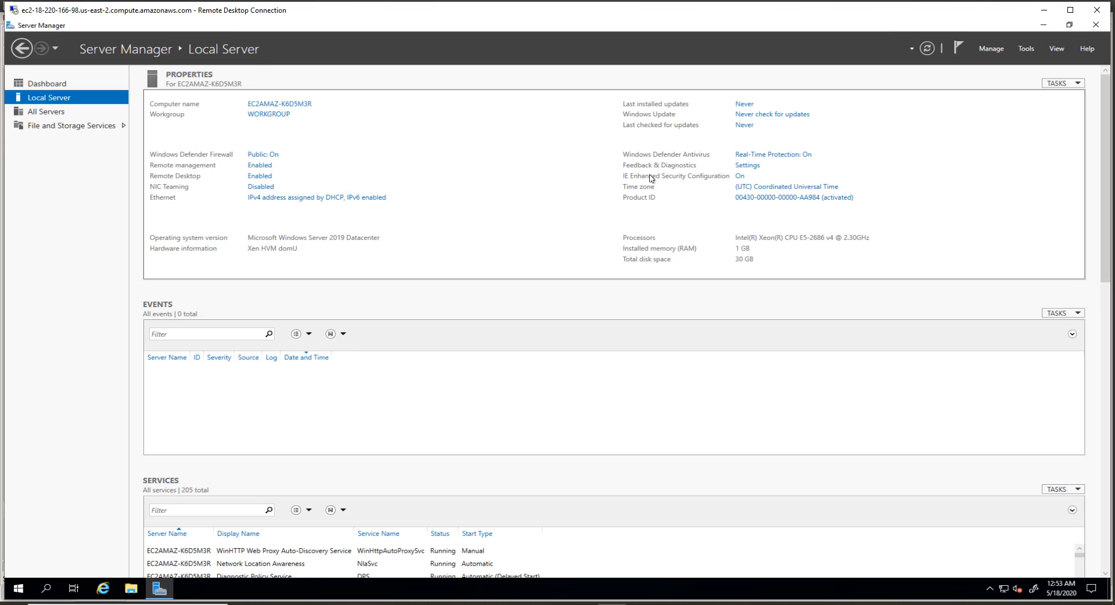
pyautogui.click(738, 177)
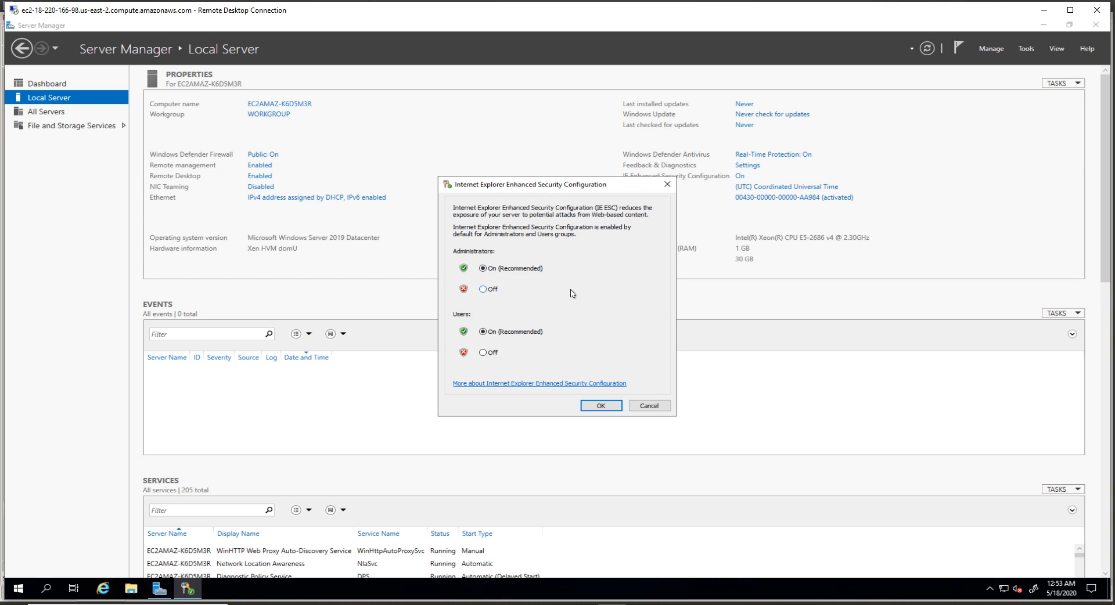
pyautogui.click(483, 290)
pyautogui.click(601, 405)
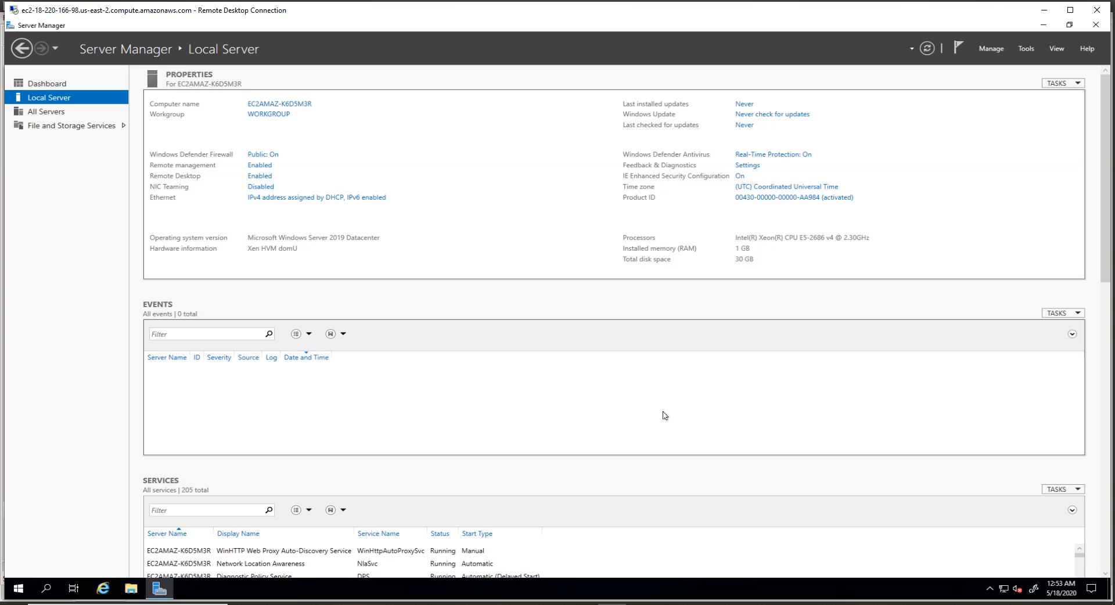
pyautogui.click(1095, 25)
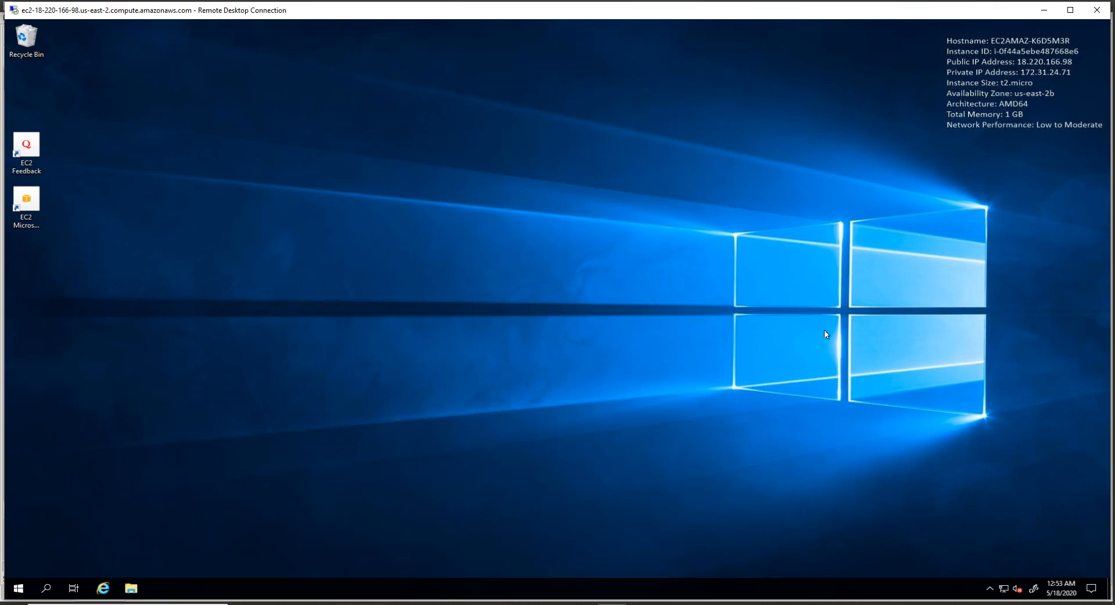
pyautogui.click(103, 589)
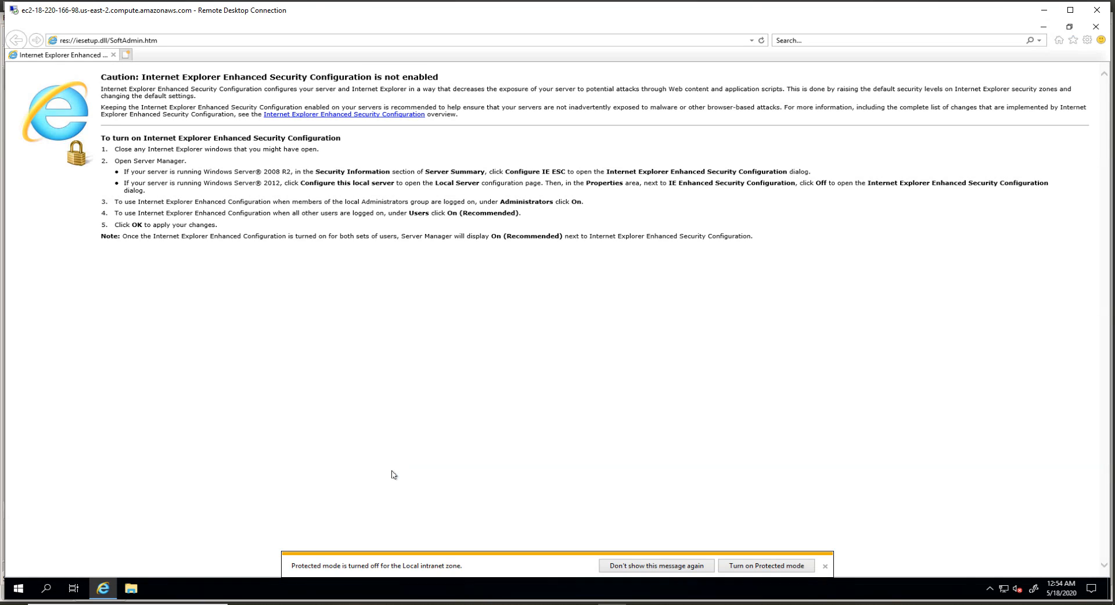
pyautogui.click(170, 41)
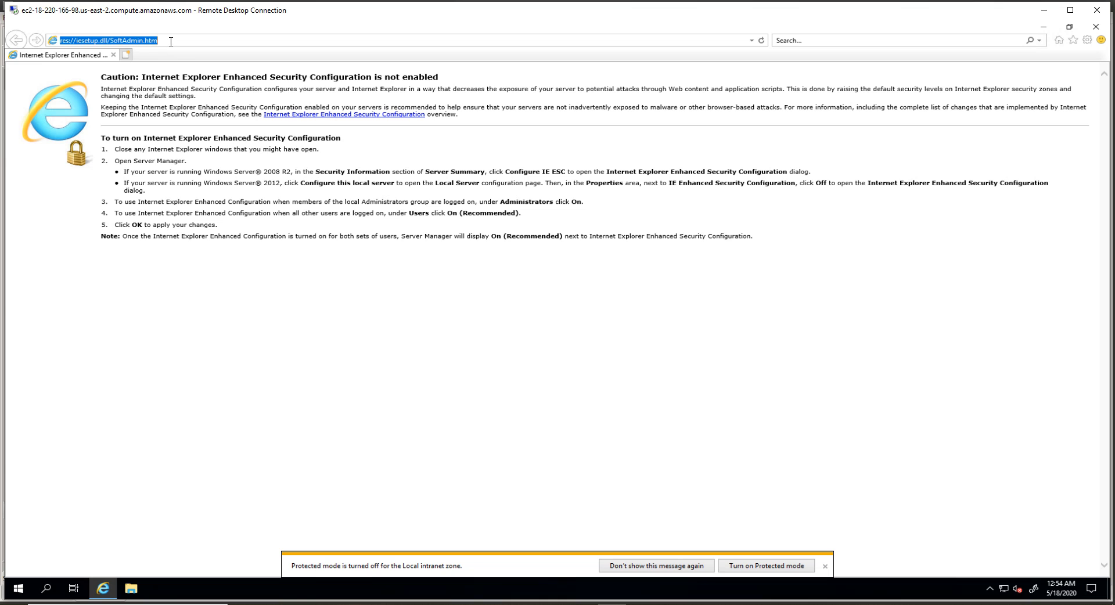
pyautogui.write('www')
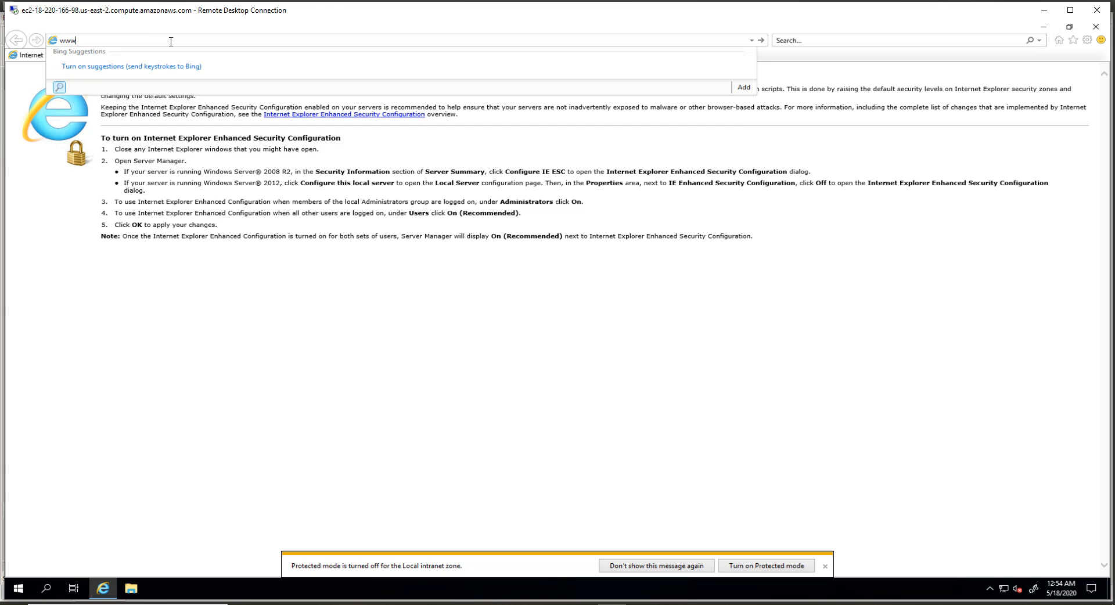
pyautogui.write('.simplegisso')
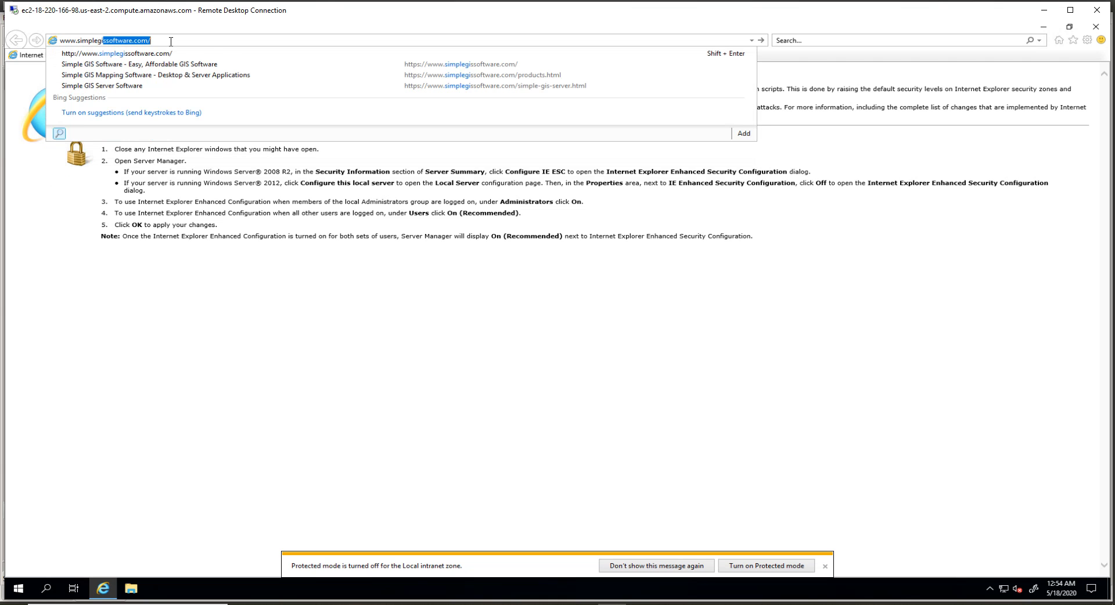
pyautogui.write('ftware.com')
pyautogui.press('Return')
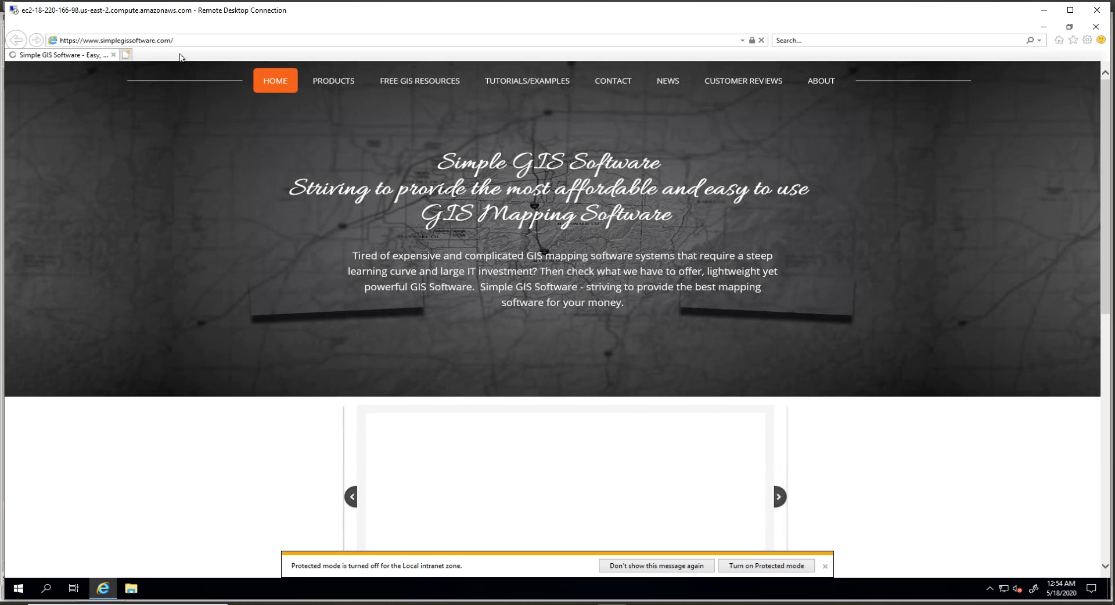
# Find Simple GIS Server among the site's products and open its details page
pyautogui.click(340, 89)
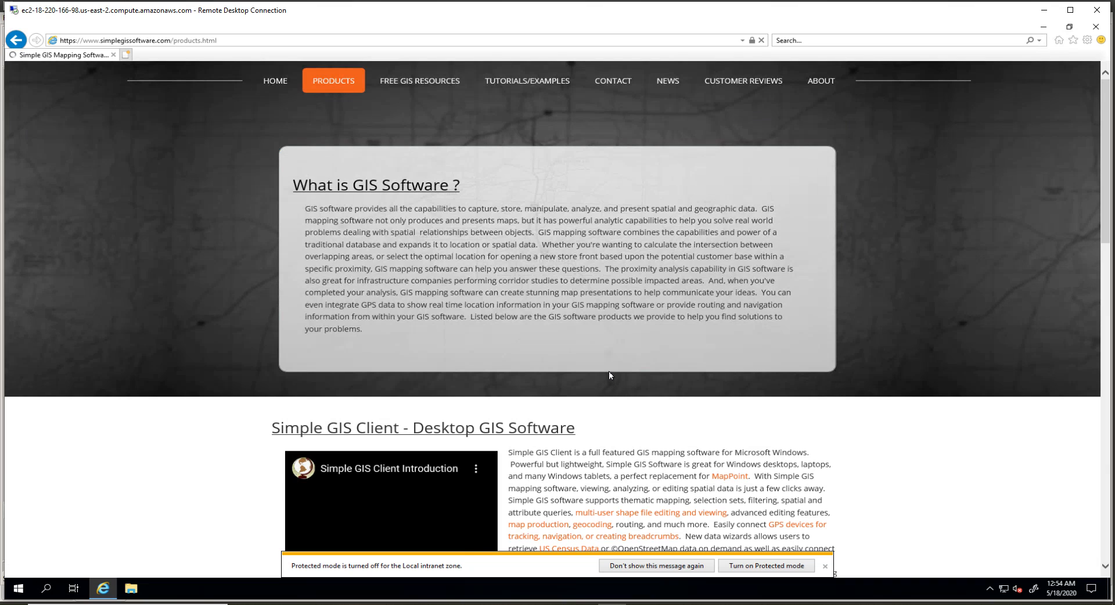
pyautogui.scroll(-3, 813, 460)
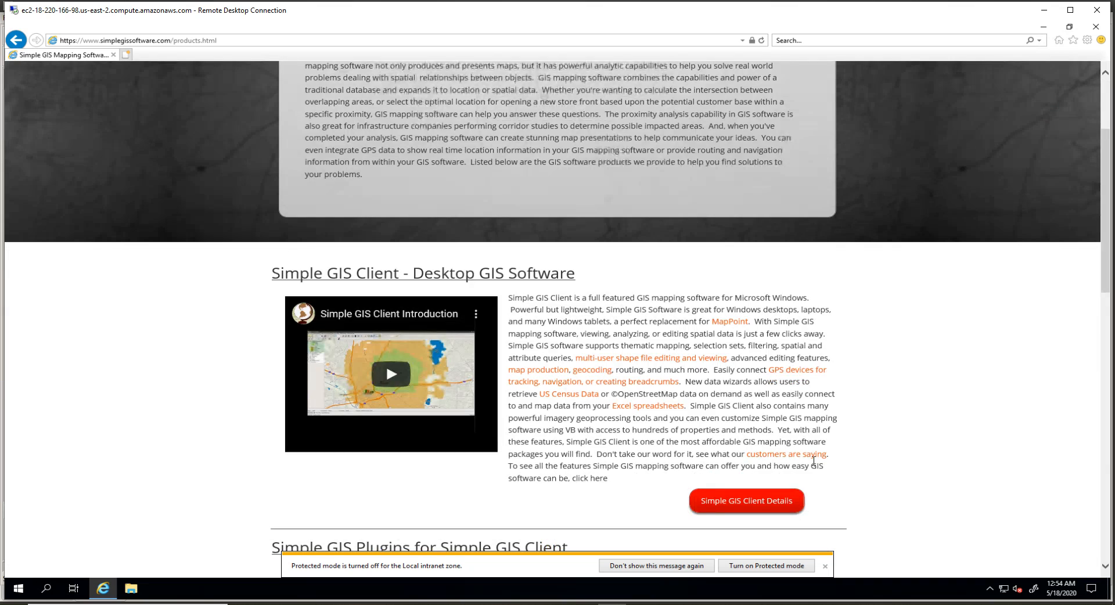
pyautogui.scroll(-15, 813, 460)
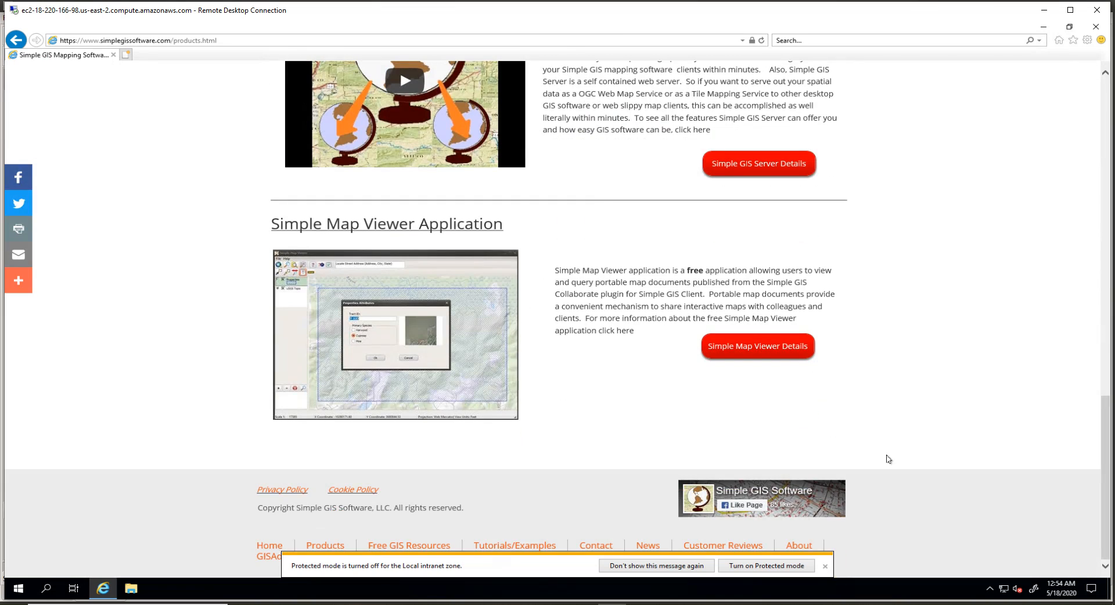
pyautogui.scroll(7, 887, 459)
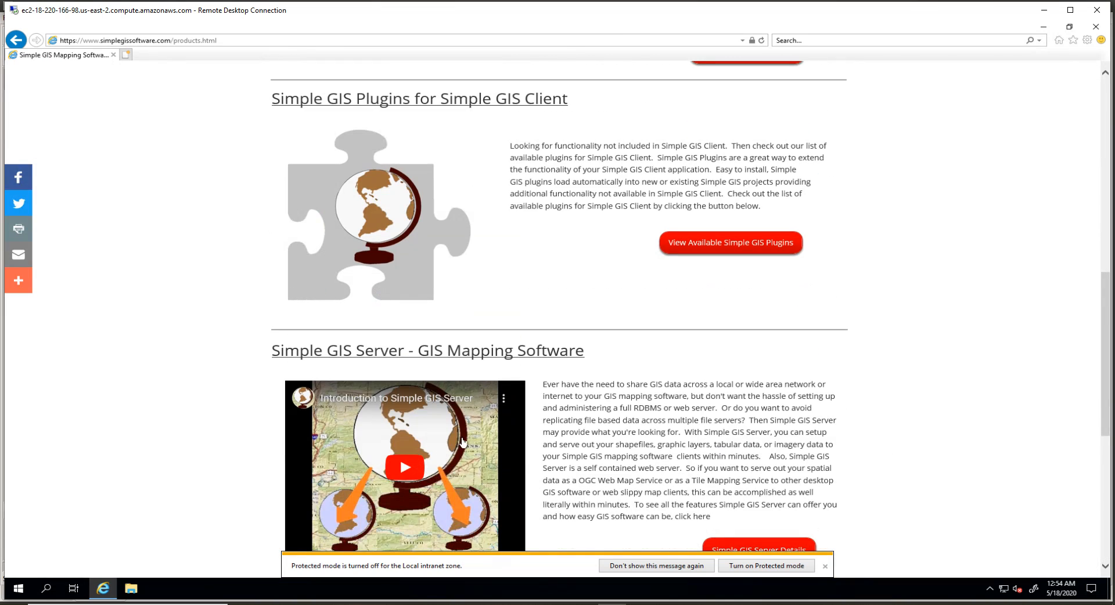
pyautogui.scroll(-1, 462, 442)
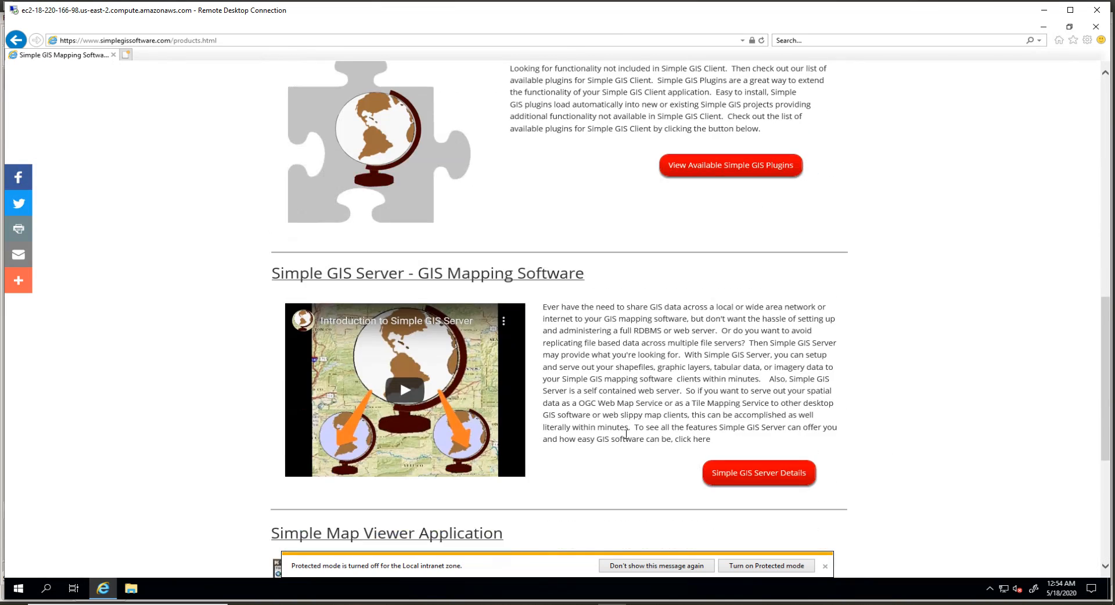
pyautogui.click(768, 476)
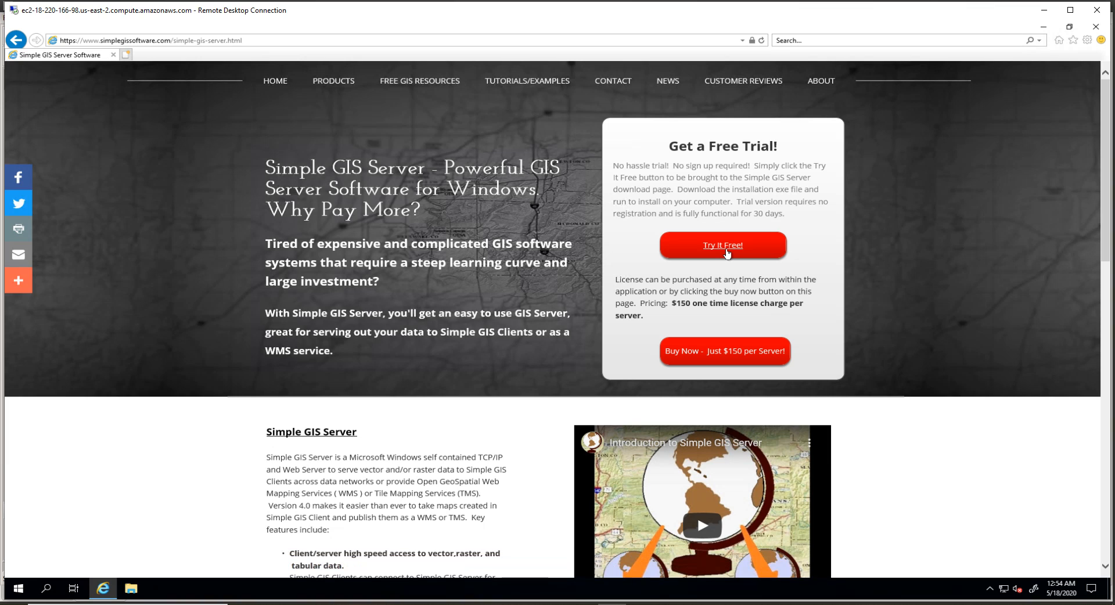
# Download the free trial of Simple GIS Server and run SimpleGISServerSetup.exe
pyautogui.click(722, 245)
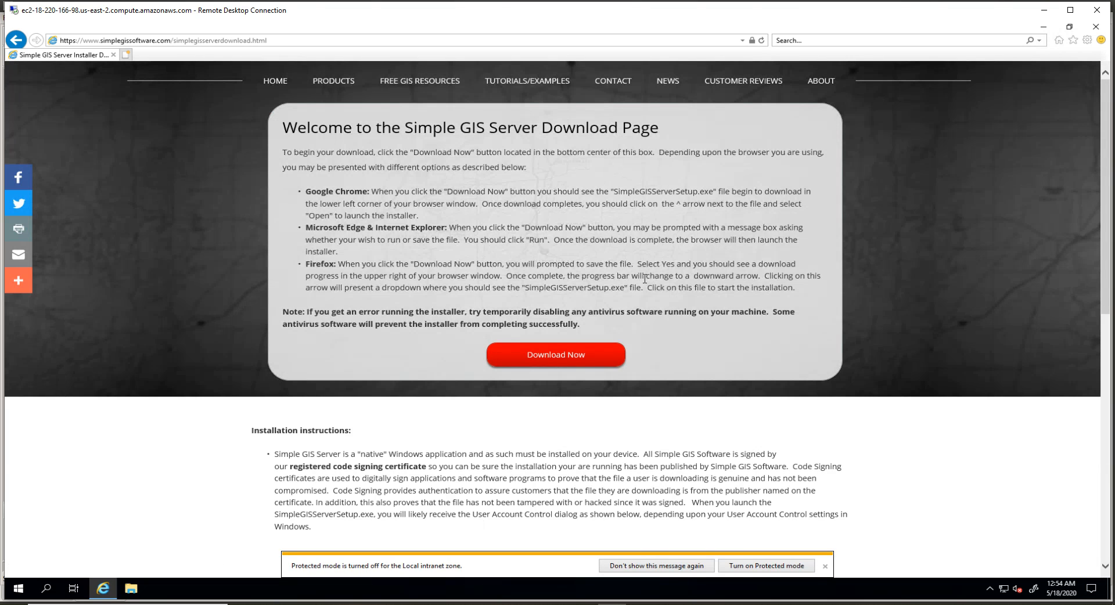
pyautogui.click(554, 357)
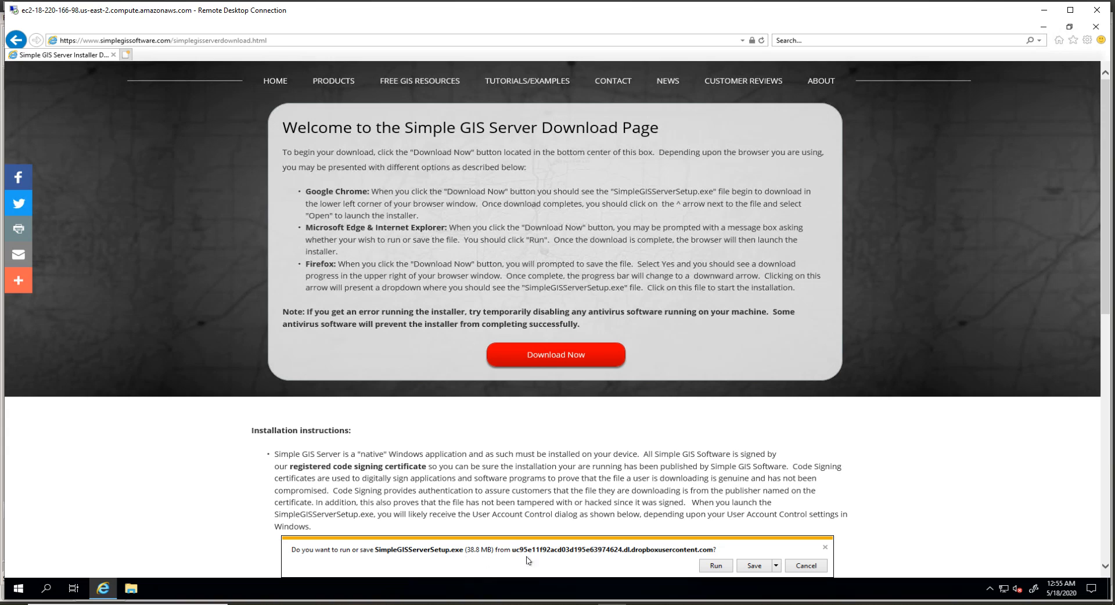
pyautogui.click(715, 566)
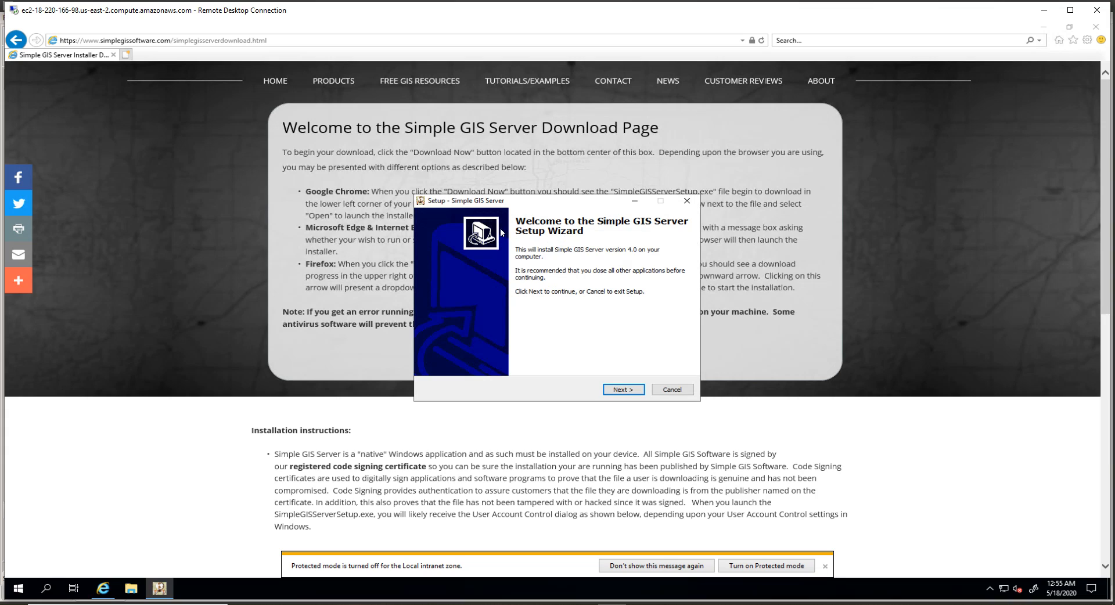
# Accept the license agreement and install Simple GIS Server in C:\Program Files (x86)\Simple GIS Server with a desktop icon
pyautogui.click(624, 393)
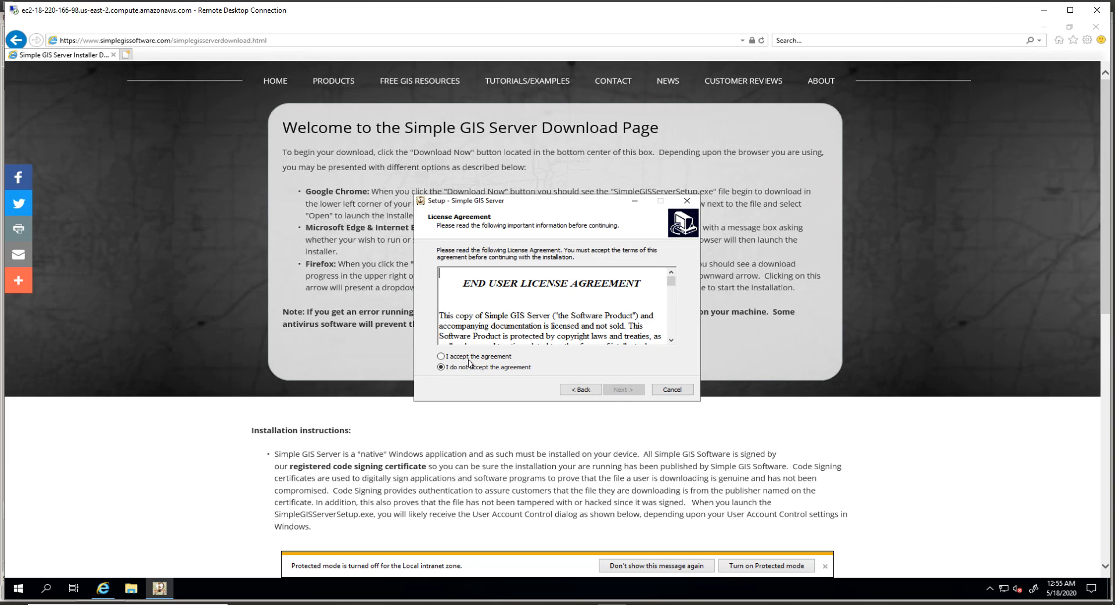
pyautogui.click(467, 356)
pyautogui.click(626, 393)
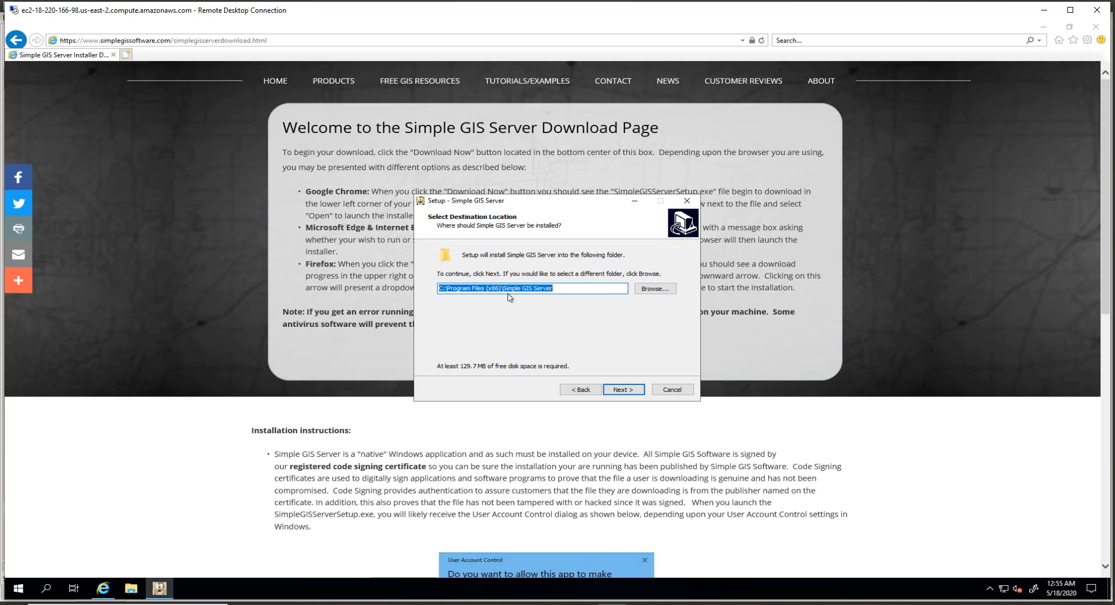
pyautogui.click(619, 388)
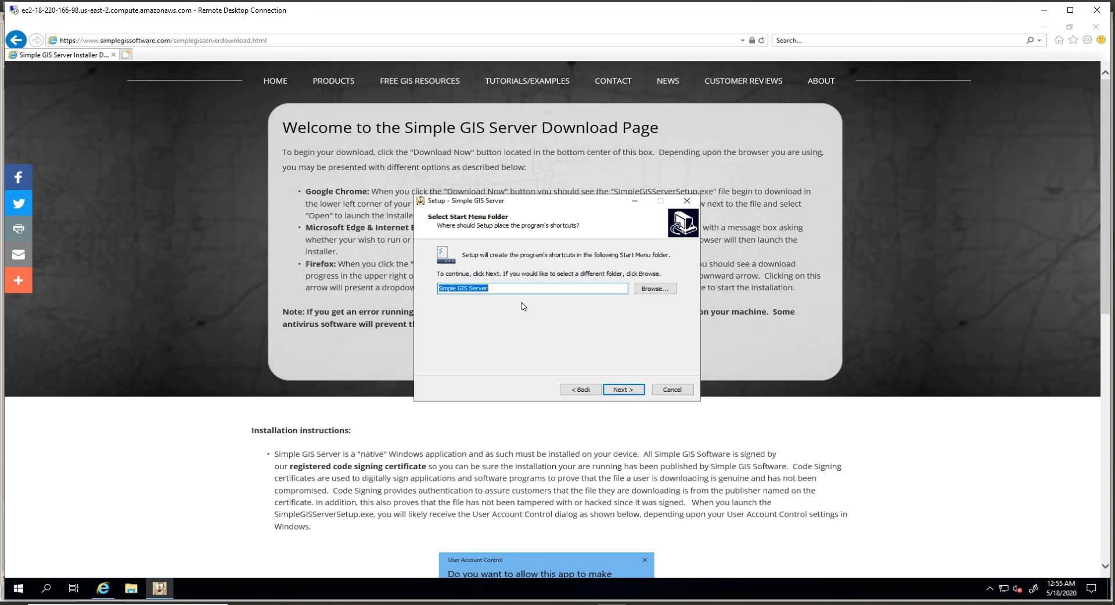
pyautogui.click(624, 394)
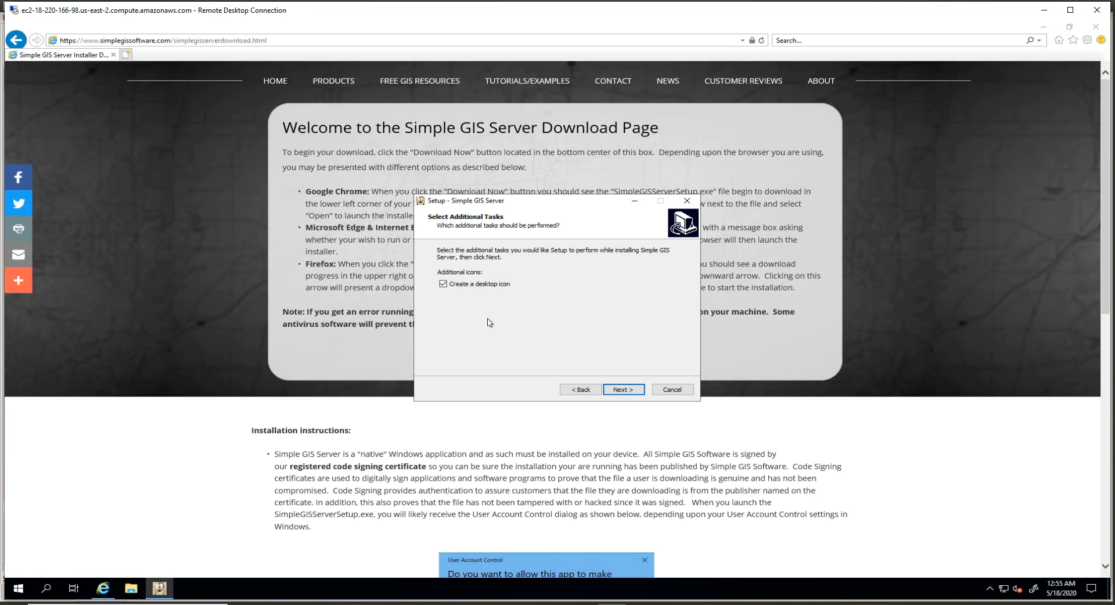
pyautogui.click(622, 390)
pyautogui.click(634, 391)
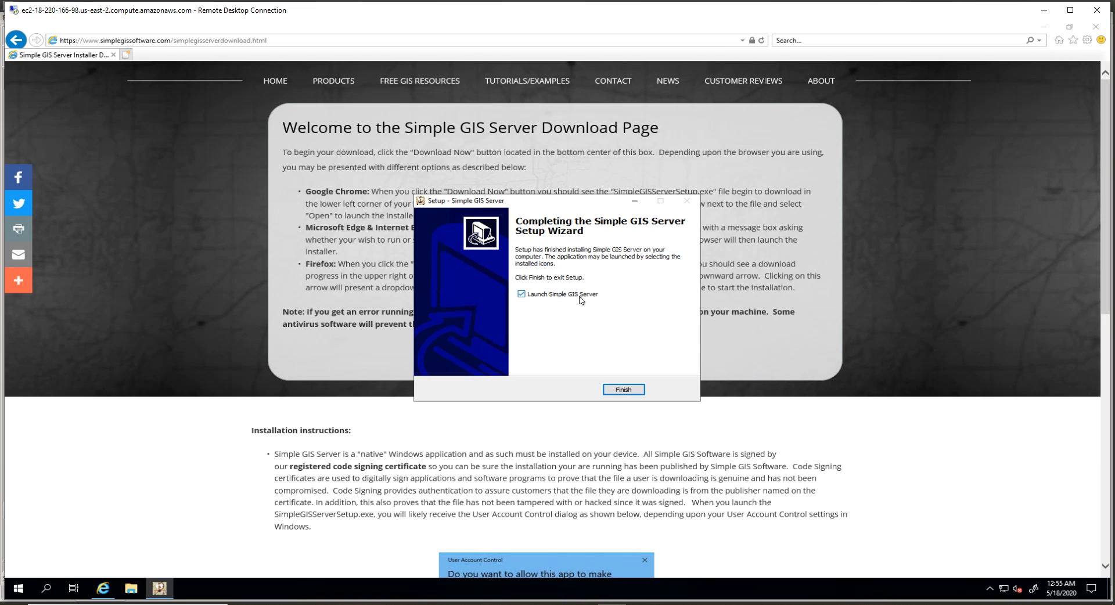
# Finish the setup with Simple GIS Server launched, dismiss the demo version notice and close the browser
pyautogui.click(623, 390)
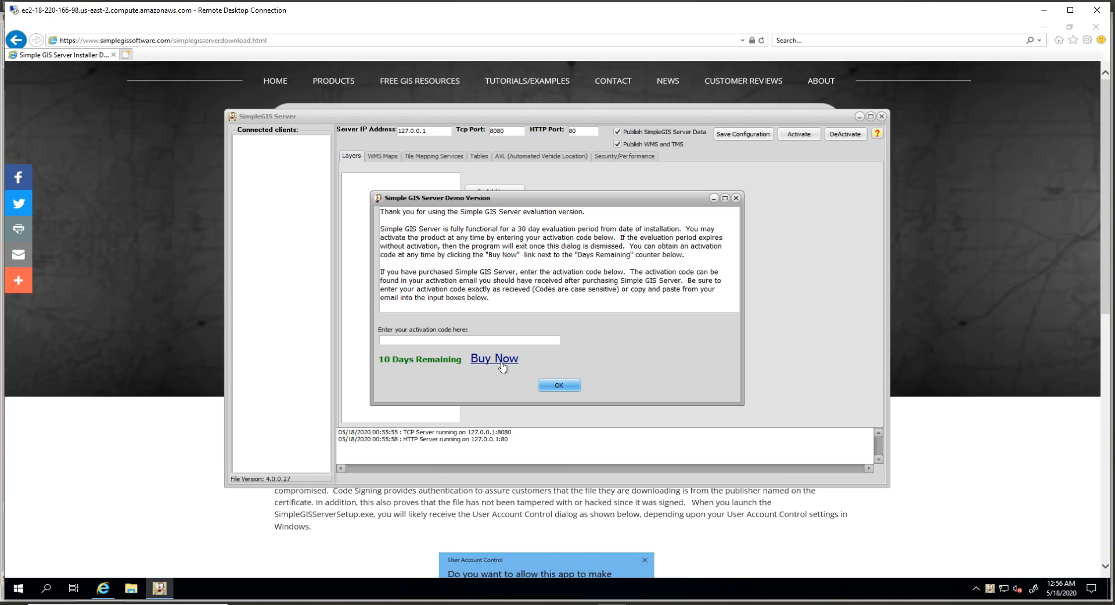
pyautogui.click(564, 386)
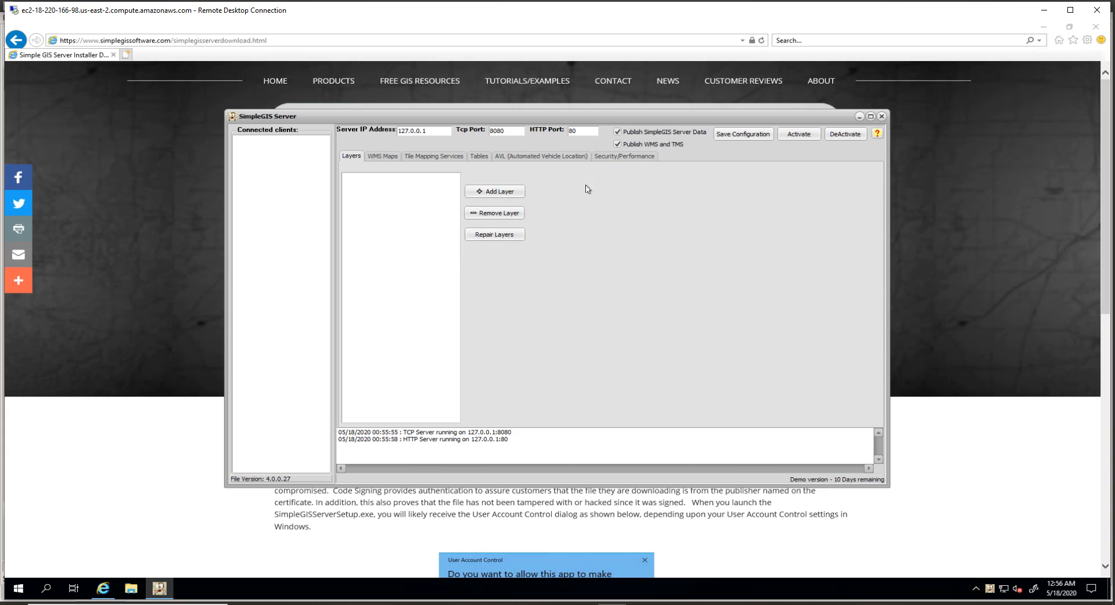
pyautogui.click(1096, 29)
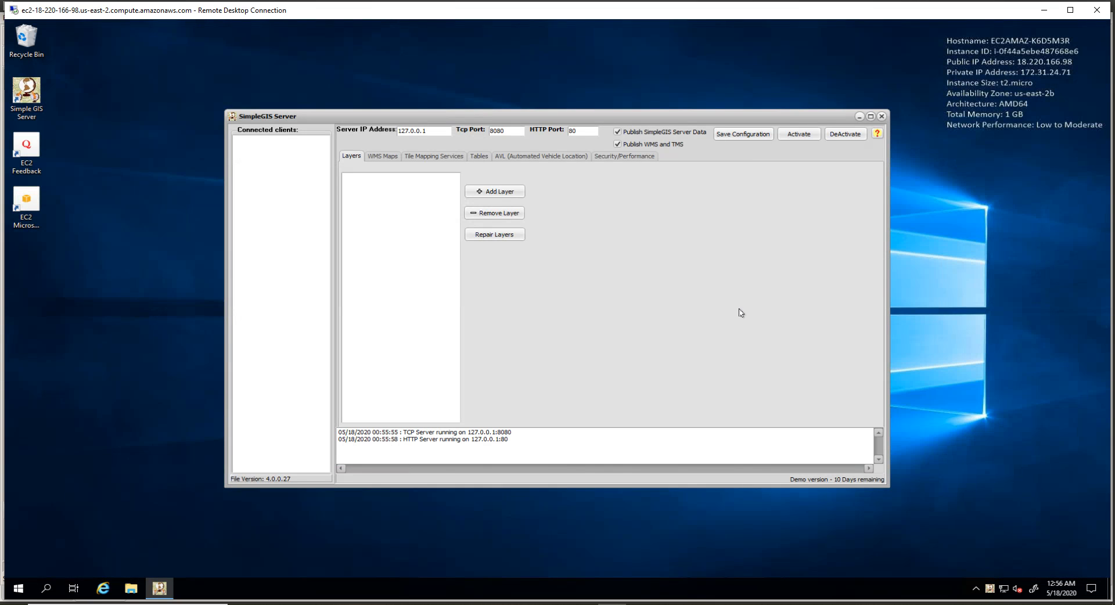
# Turn Internet Explorer Enhanced Security Configuration back on for Administrators in Server Manager, then close Server Manager
pyautogui.click(16, 589)
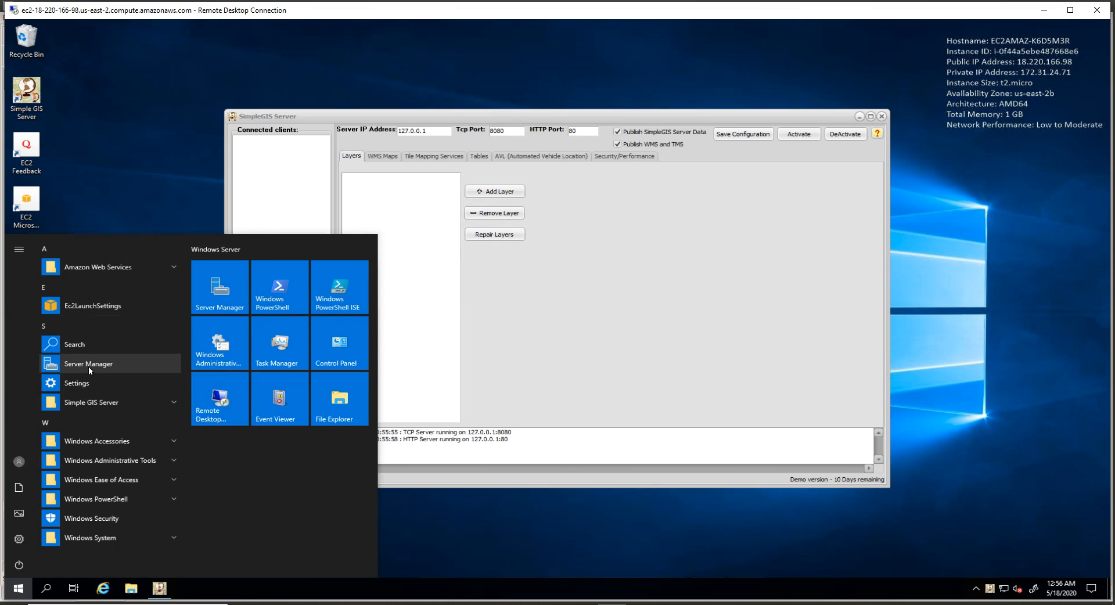
pyautogui.click(89, 366)
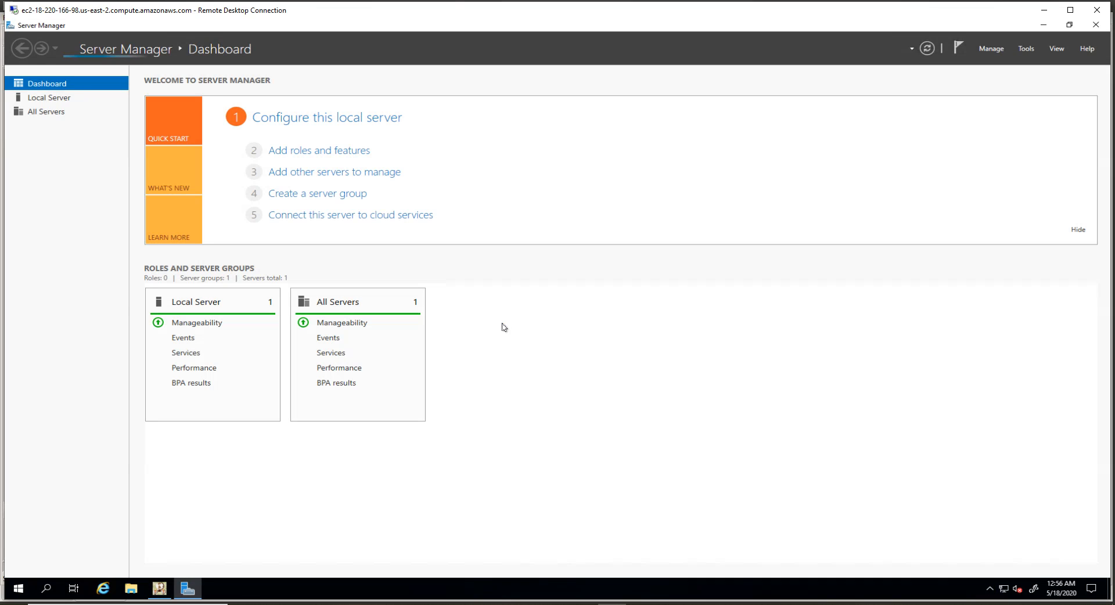
pyautogui.click(49, 97)
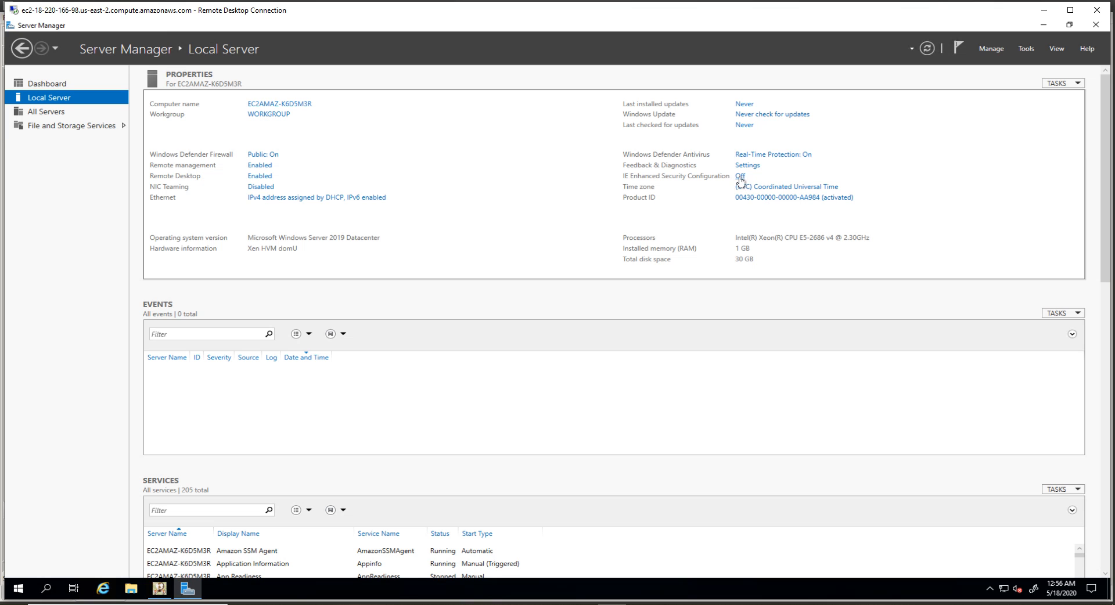
pyautogui.click(741, 177)
pyautogui.click(483, 269)
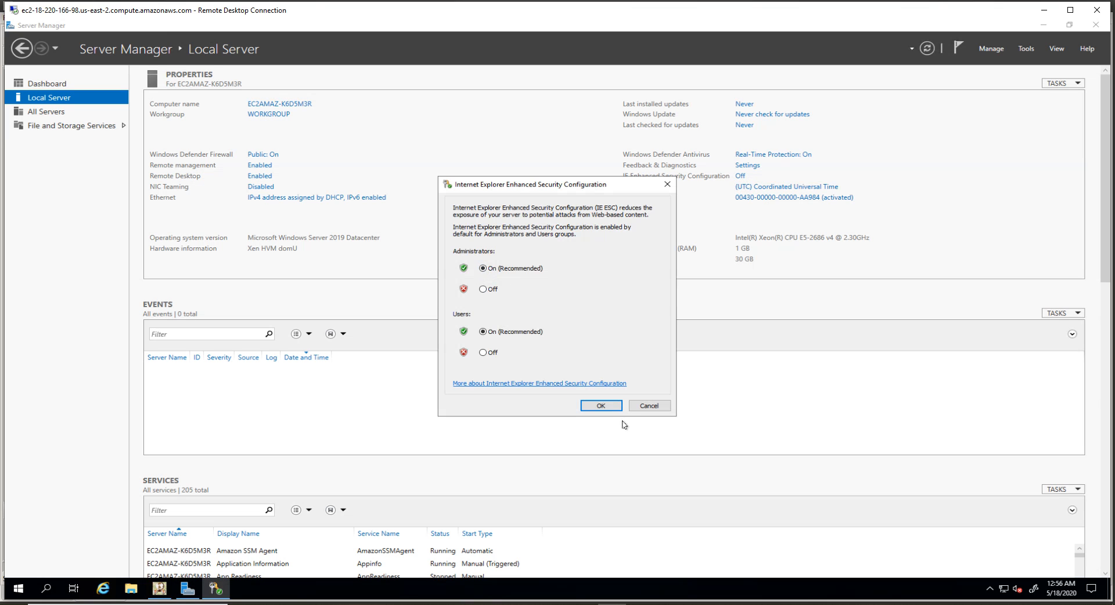
pyautogui.click(602, 407)
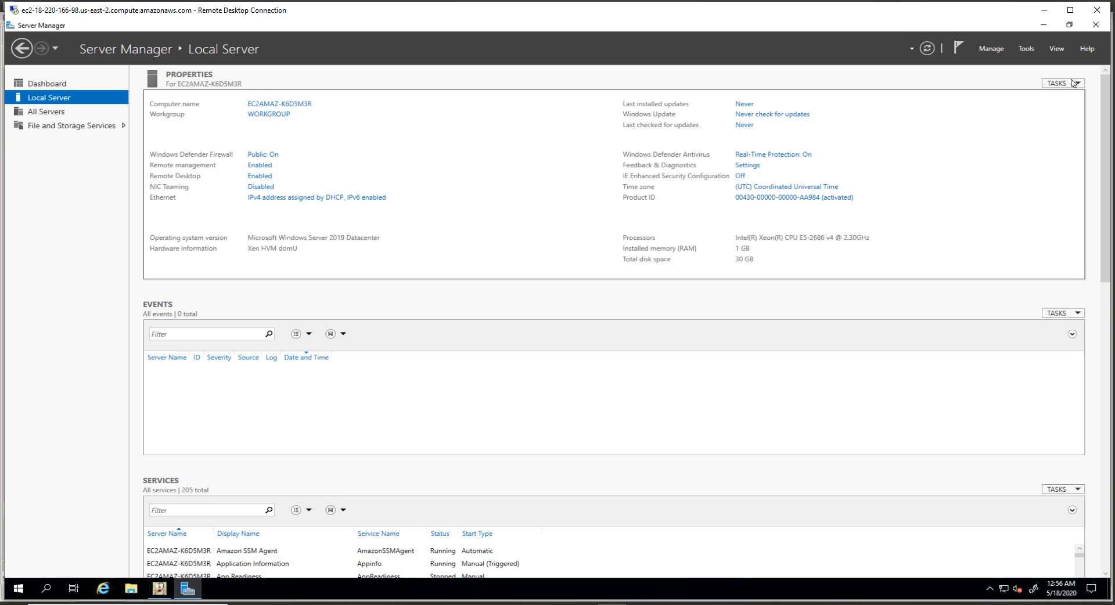
pyautogui.click(1095, 25)
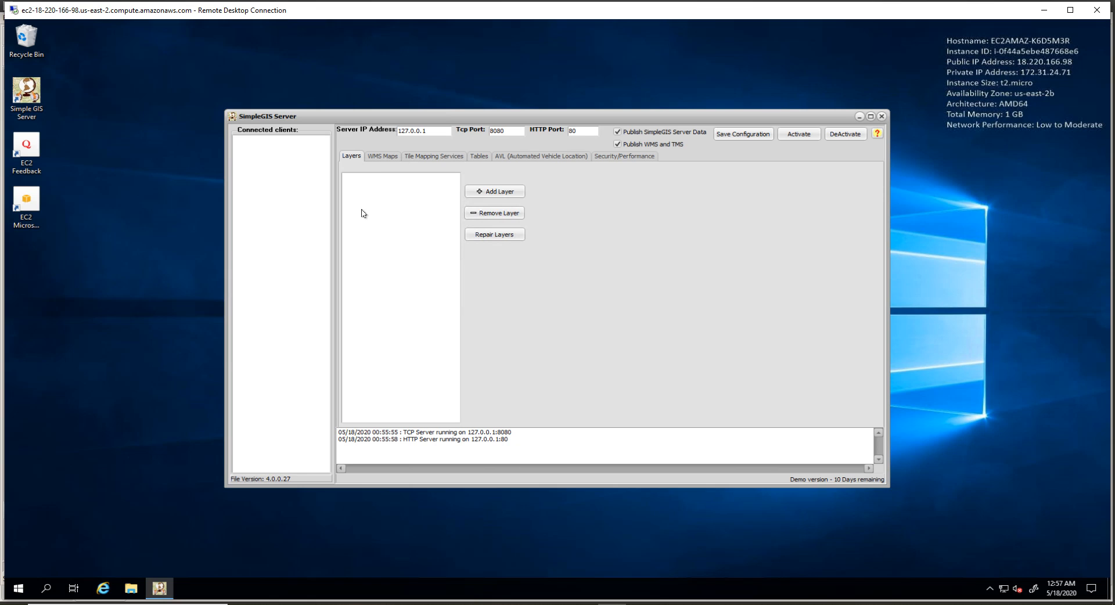
pyautogui.click(387, 160)
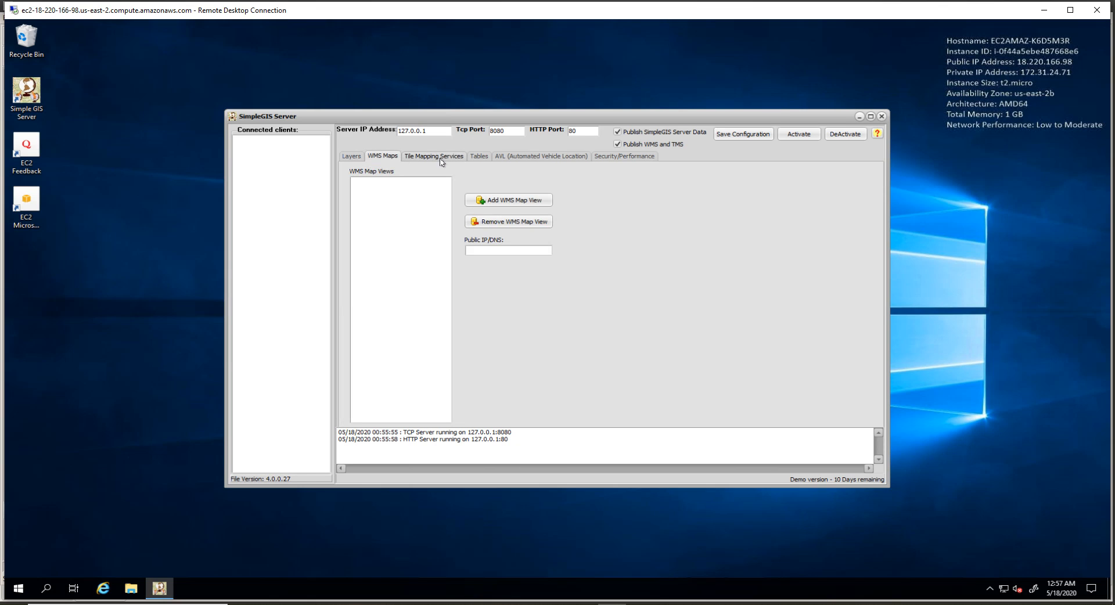
pyautogui.click(422, 159)
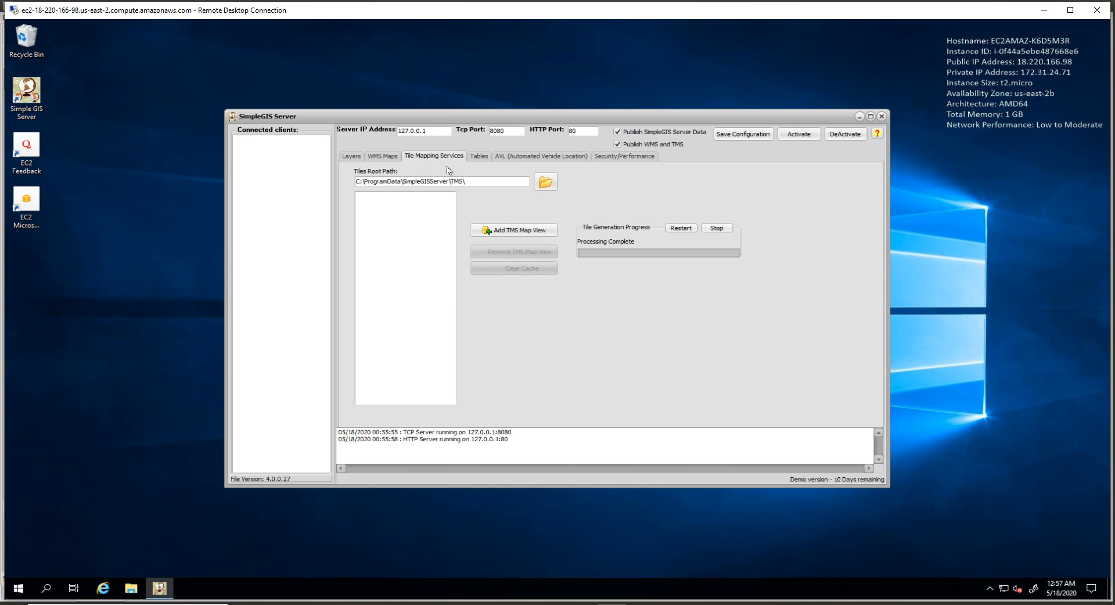
pyautogui.click(479, 156)
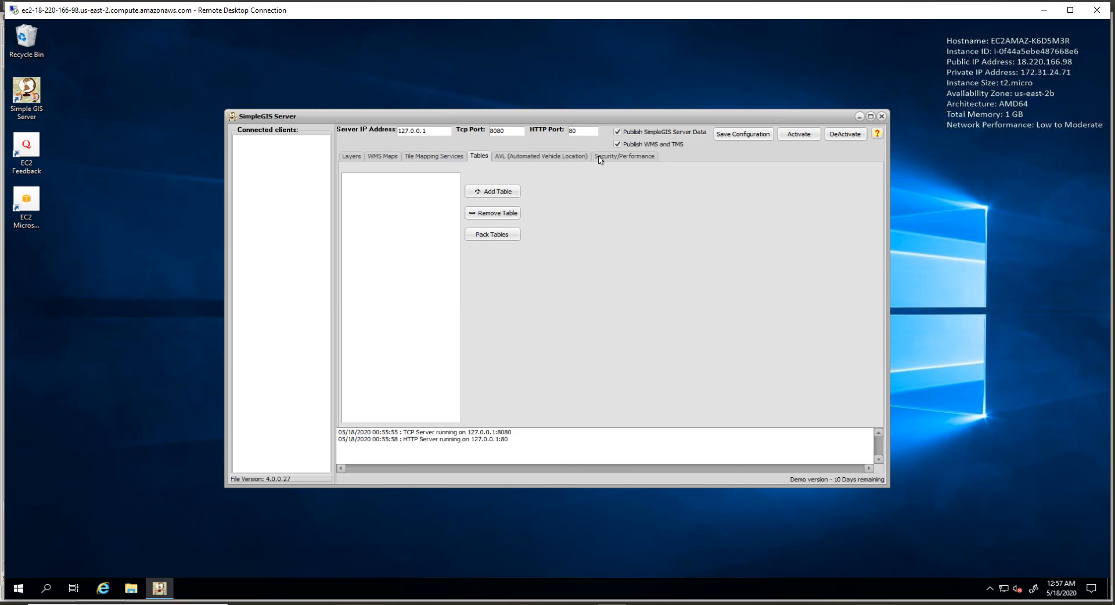
pyautogui.click(350, 157)
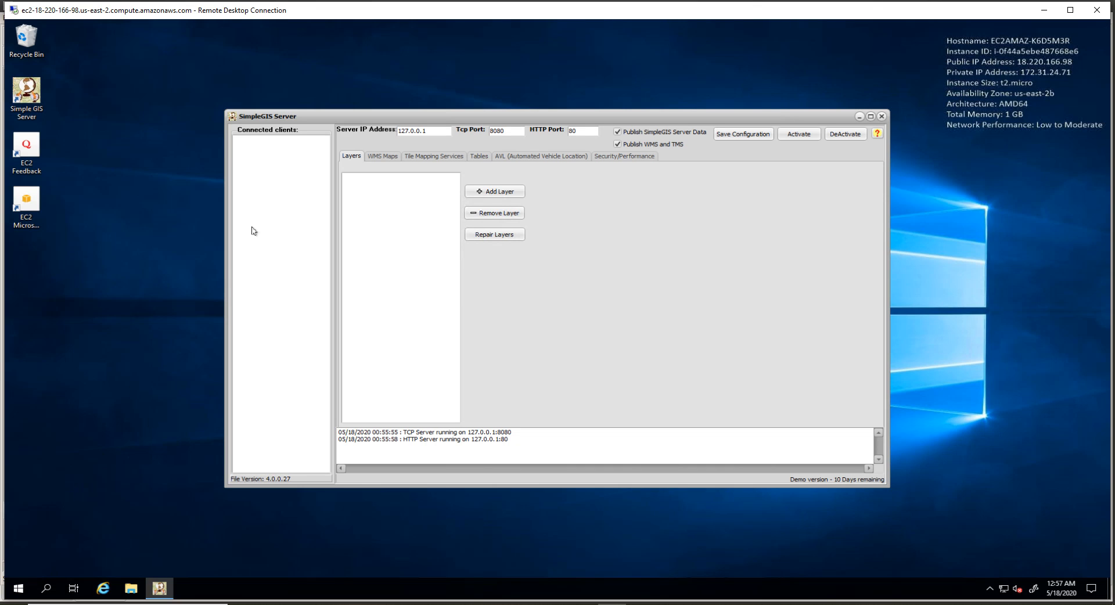
# Run ipconfig in a Command Prompt and copy the instance's IPv4 address
pyautogui.click(18, 590)
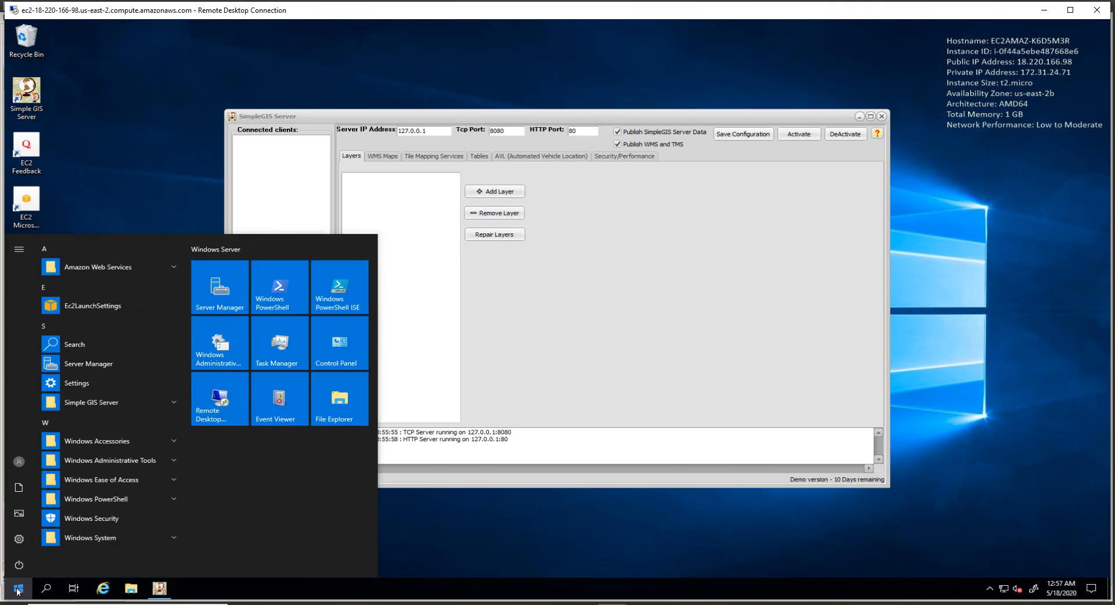
pyautogui.click(105, 540)
pyautogui.click(102, 559)
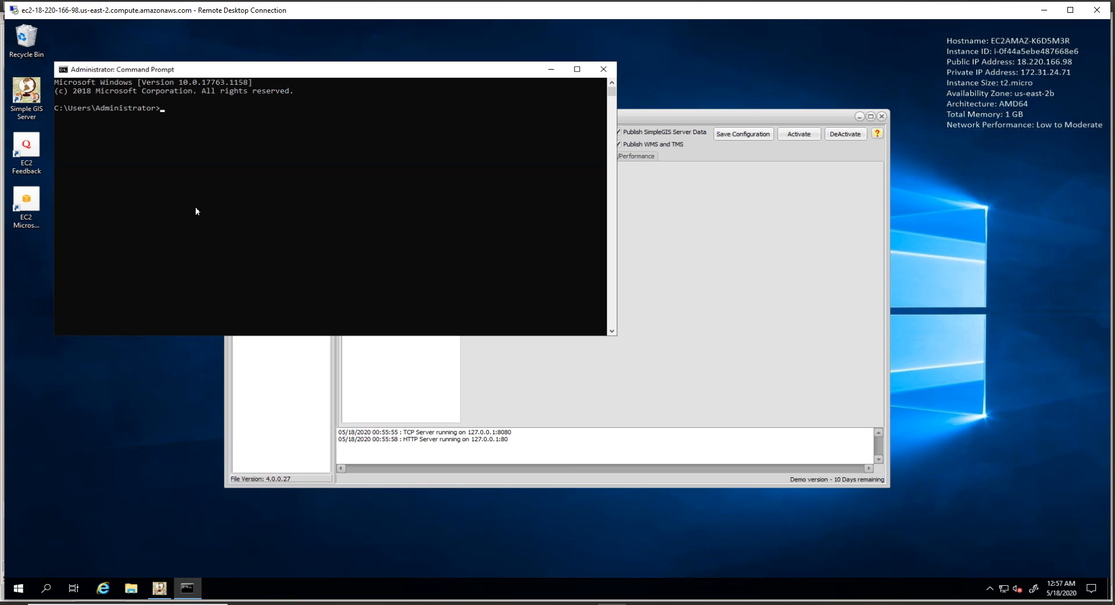
pyautogui.write('ipconfig')
pyautogui.press('Return')
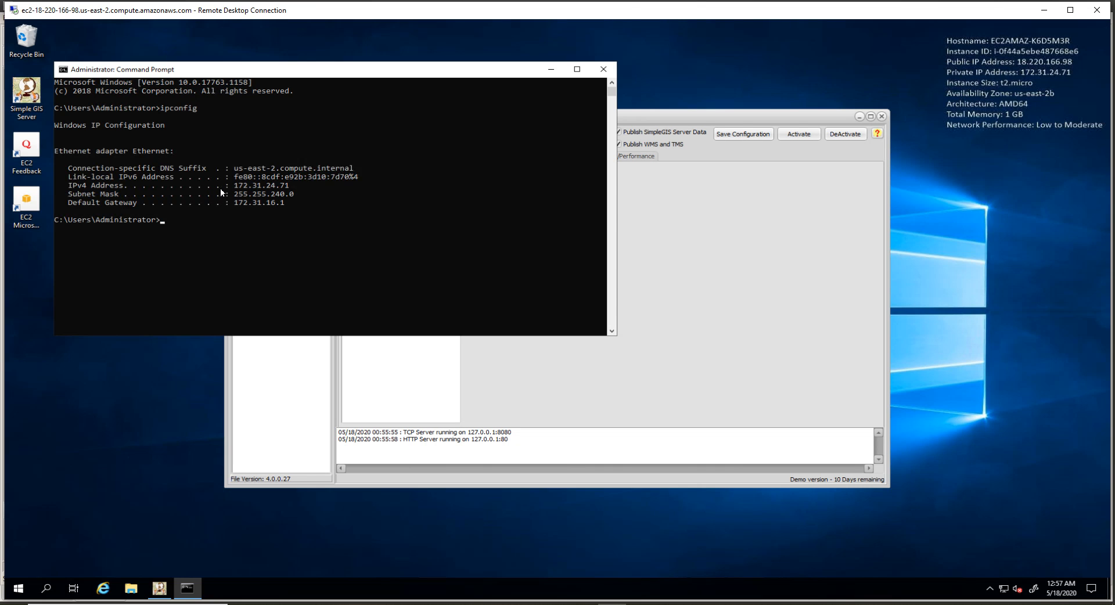
pyautogui.moveTo(233, 186); pyautogui.dragTo(288, 189)
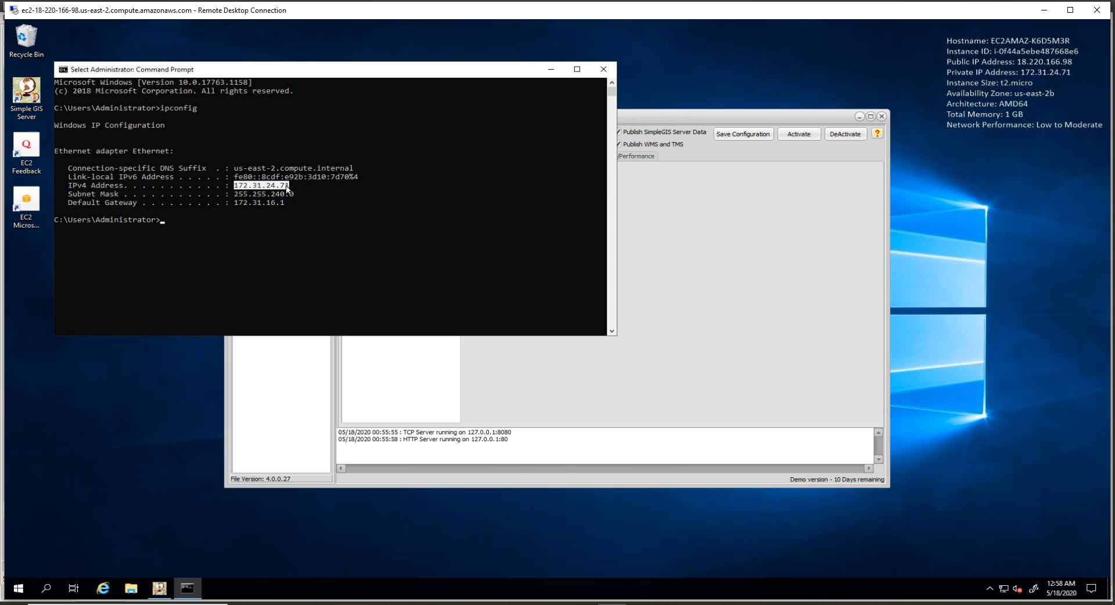
pyautogui.hotkey('ctrl', 'c')
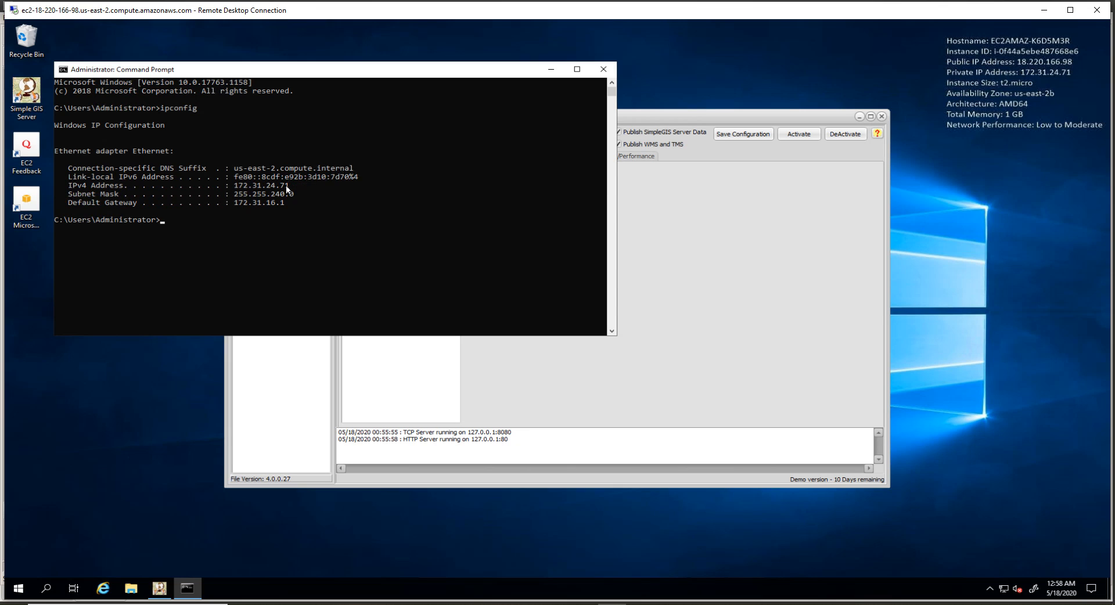
# Set the server IP address in SimpleGIS Server to the copied address 172.31.24.71 and check the server log
pyautogui.click(694, 120)
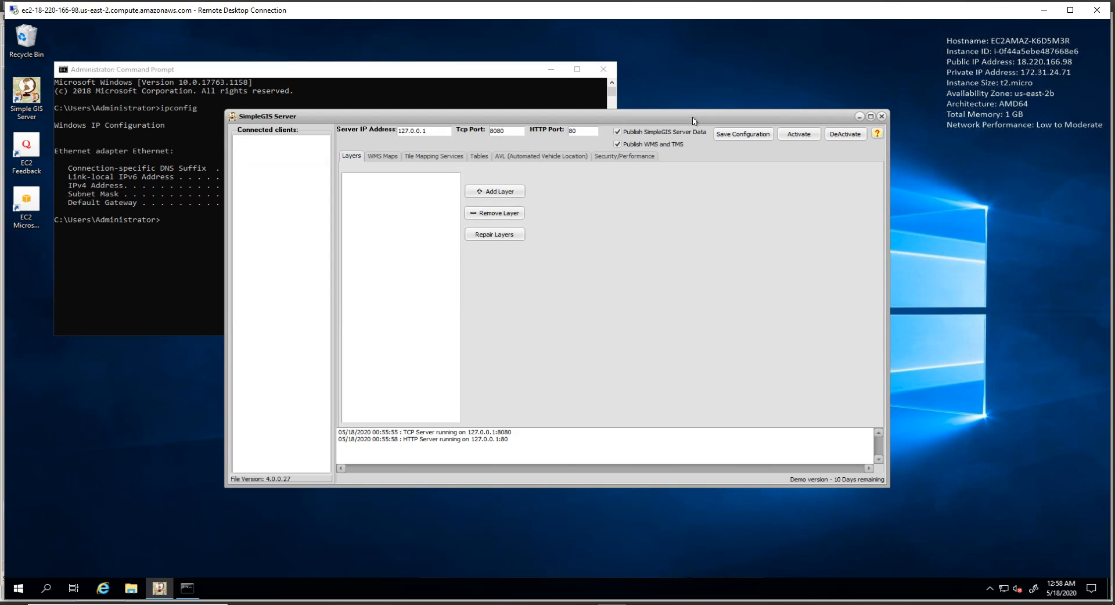
pyautogui.doubleClick(434, 134)
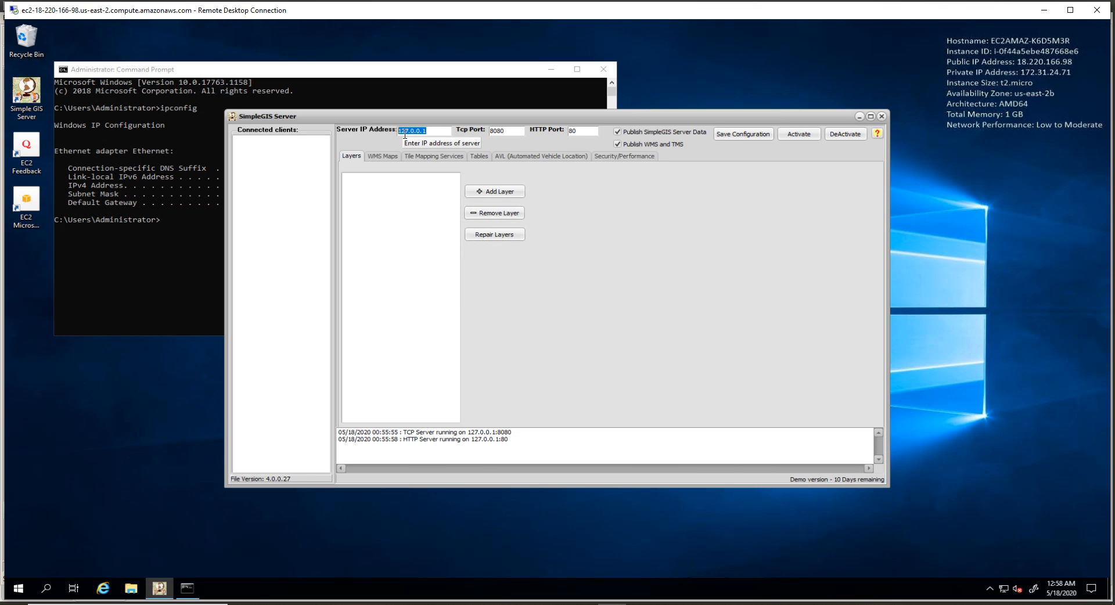
pyautogui.hotkey('ctrl', 'v')
pyautogui.press('Return')
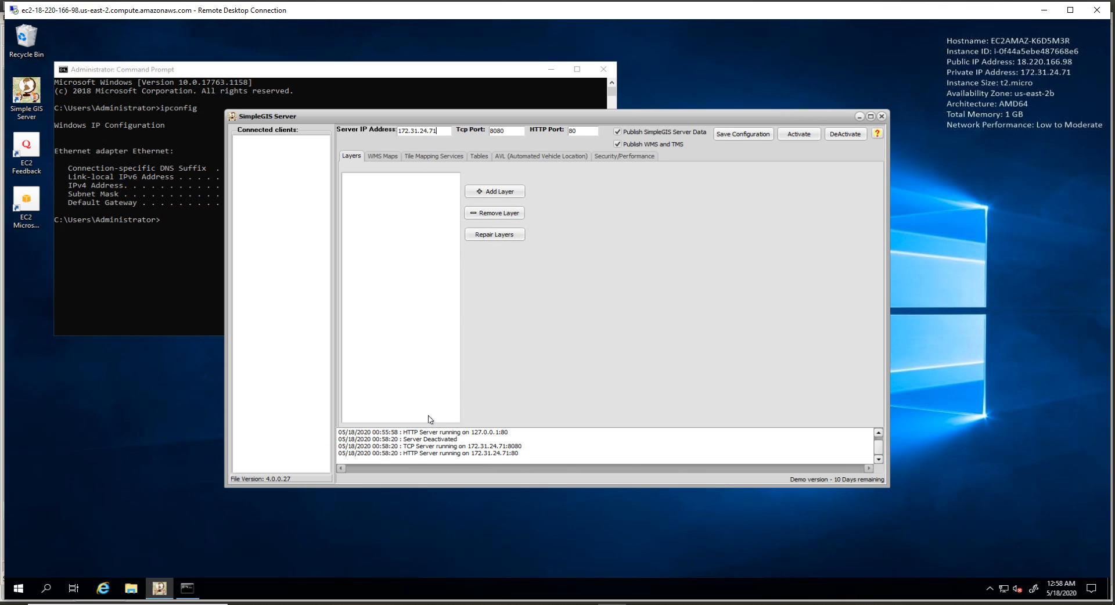
pyautogui.click(879, 433)
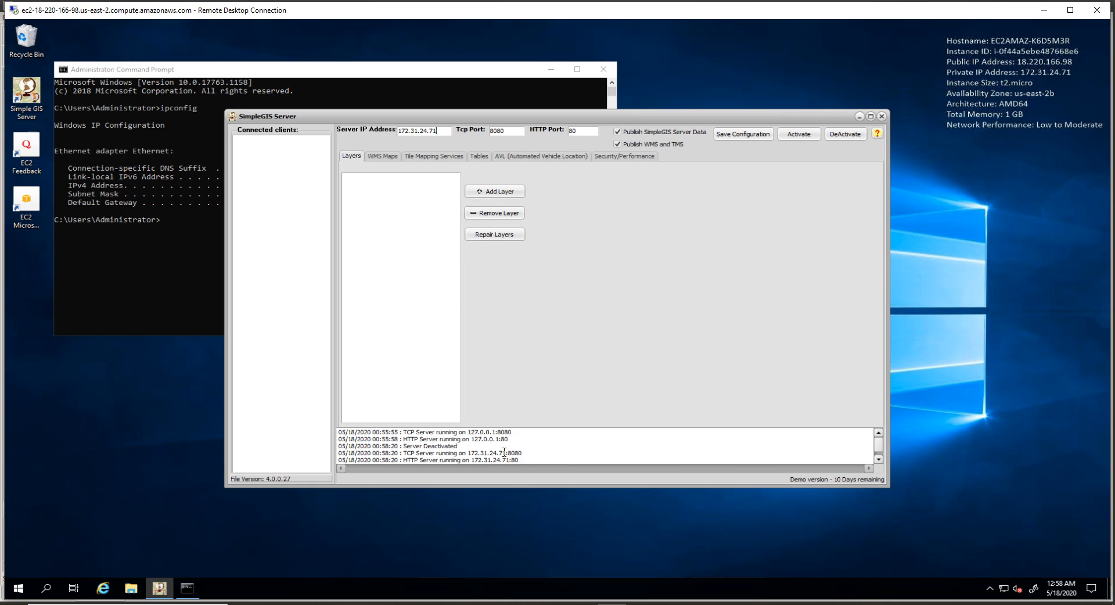
pyautogui.click(878, 459)
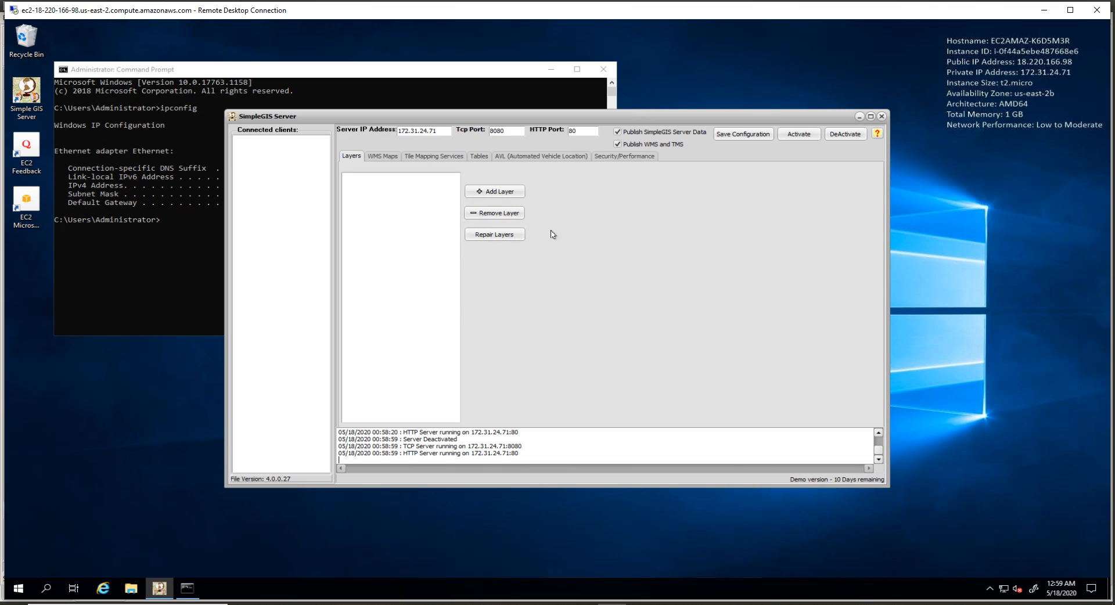
# Set the public IP/DNS for WMS maps to ec2-18-220-166-98.us-east-2.compute.amazonaws.com and save the configuration
pyautogui.click(438, 135)
pyautogui.click(382, 158)
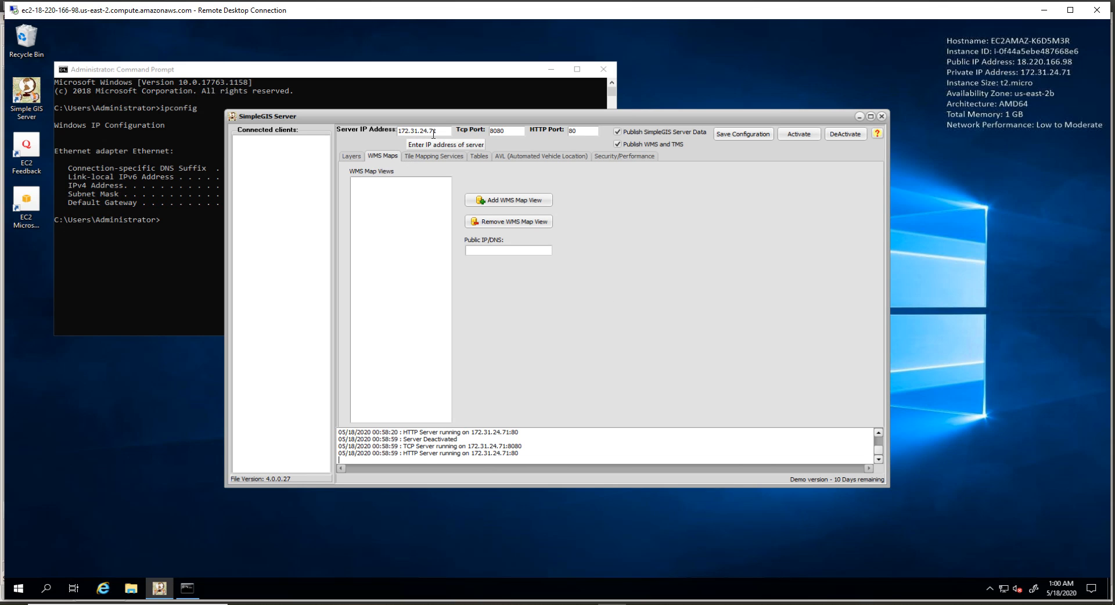
pyautogui.click(471, 251)
pyautogui.write('ec2-18-220')
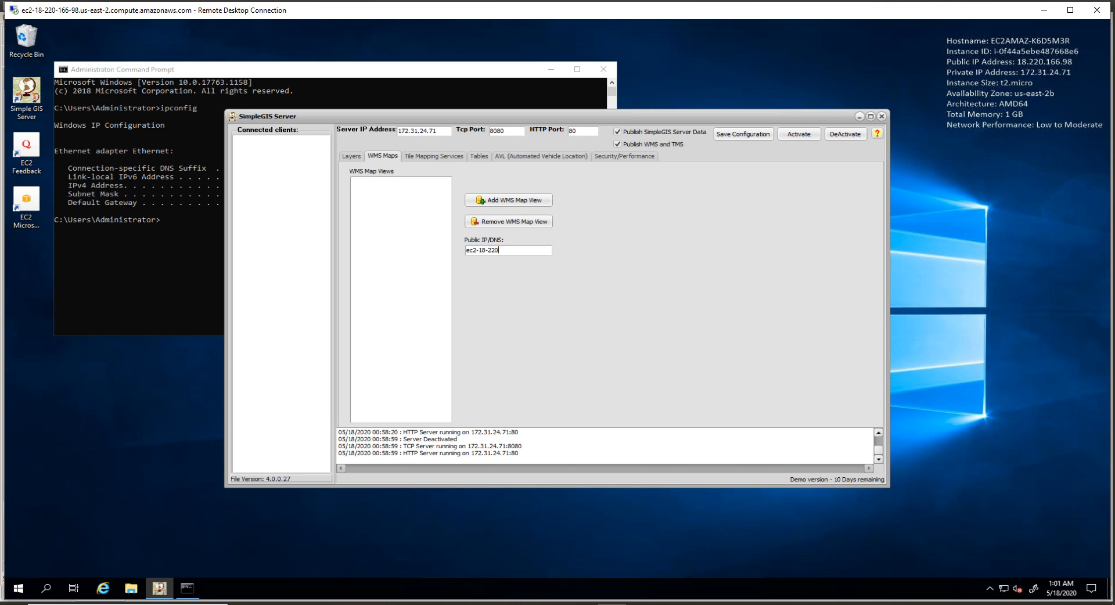
pyautogui.write('-166-9')
pyautogui.write('u')
pyautogui.write('s-eas')
pyautogui.write('t-2.compute')
pyautogui.write('.amazona')
pyautogui.write('ws')
pyautogui.write('.com')
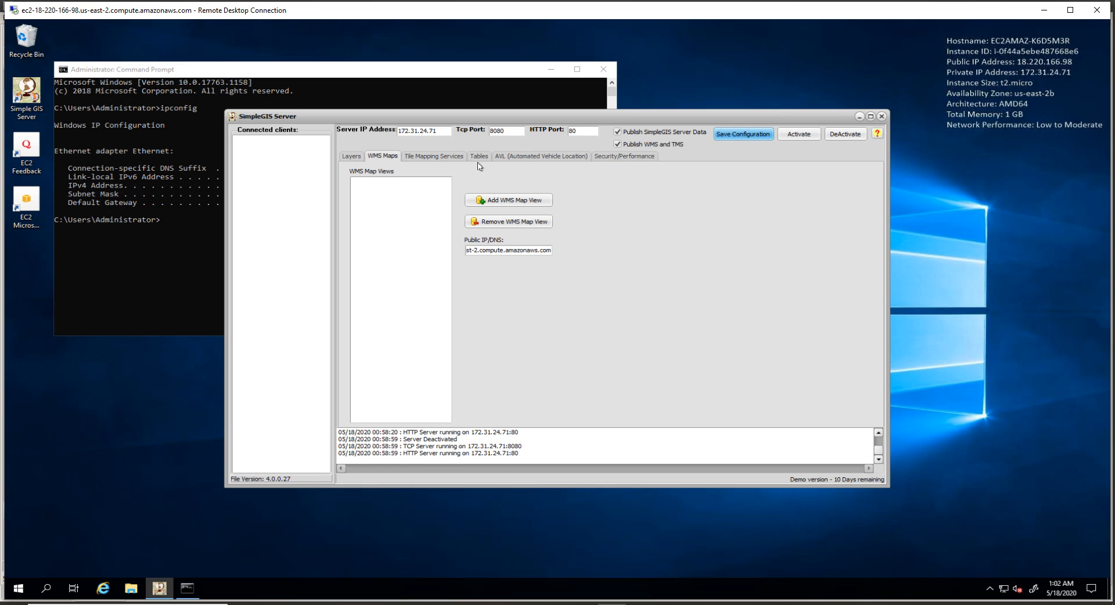
# Add a user in the security settings, entering the username and assigning ADMIN rights
pyautogui.click(632, 161)
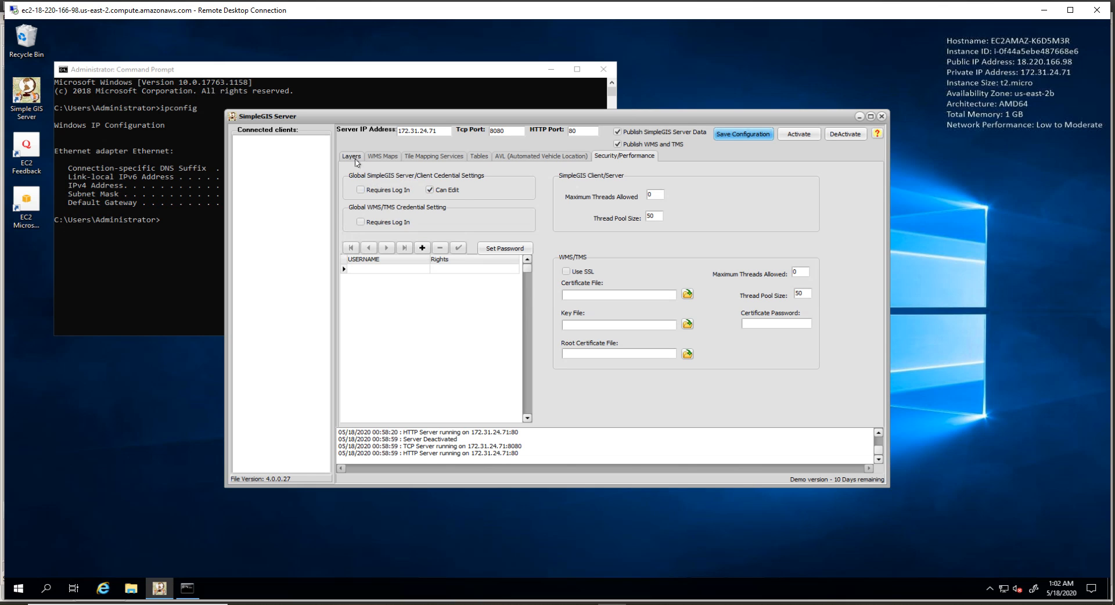
pyautogui.click(351, 156)
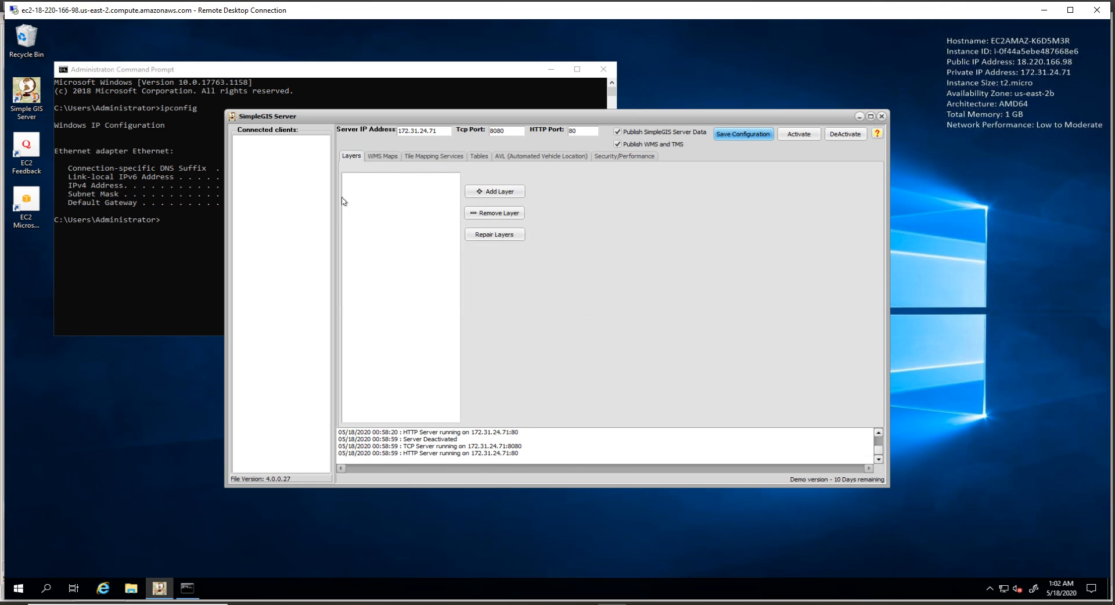
pyautogui.click(614, 157)
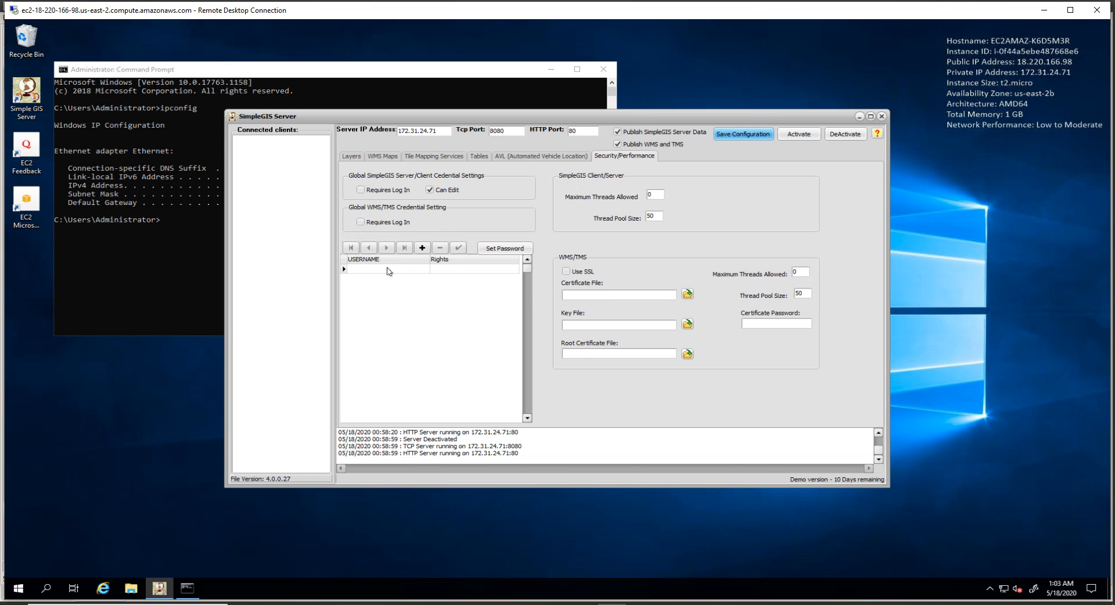
pyautogui.click(351, 270)
pyautogui.write('James')
pyautogui.click(451, 268)
pyautogui.click(513, 270)
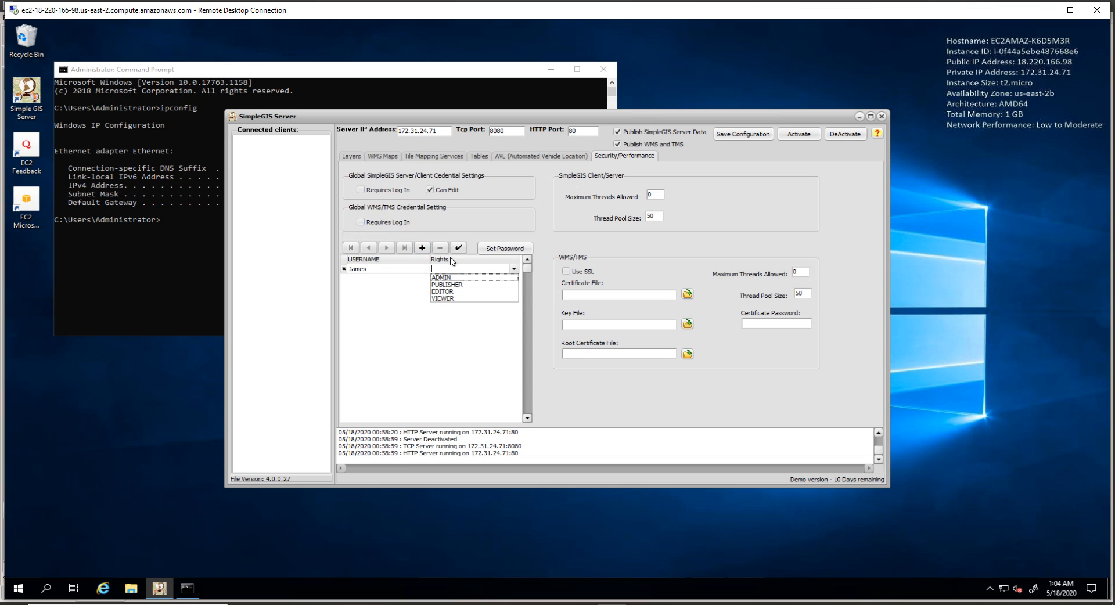
pyautogui.click(448, 278)
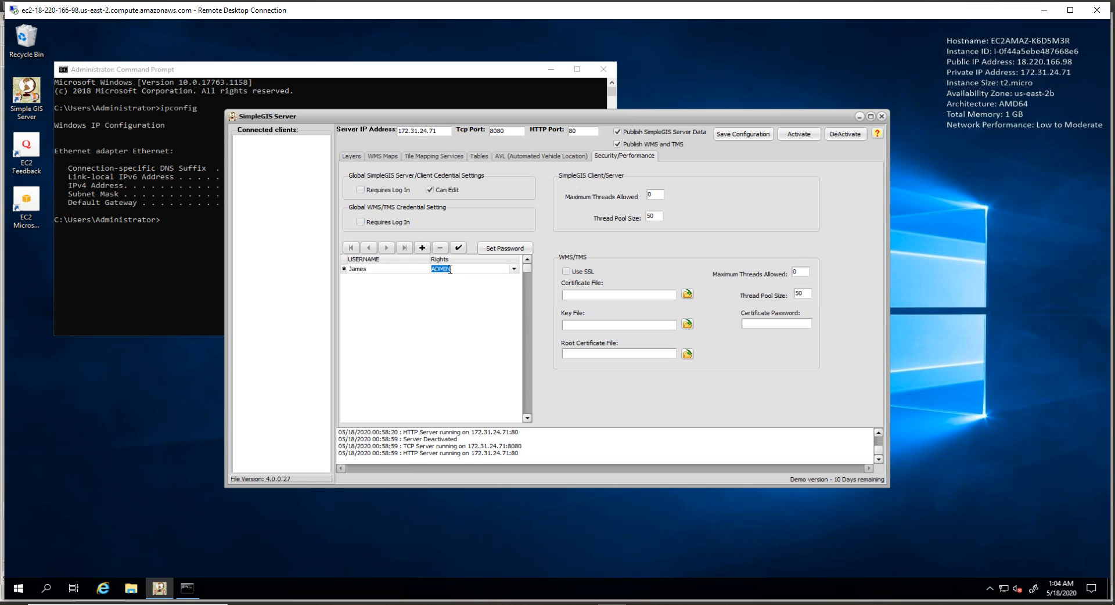
# Enter and re-enter a new password for the admin user, then apply it
pyautogui.click(501, 249)
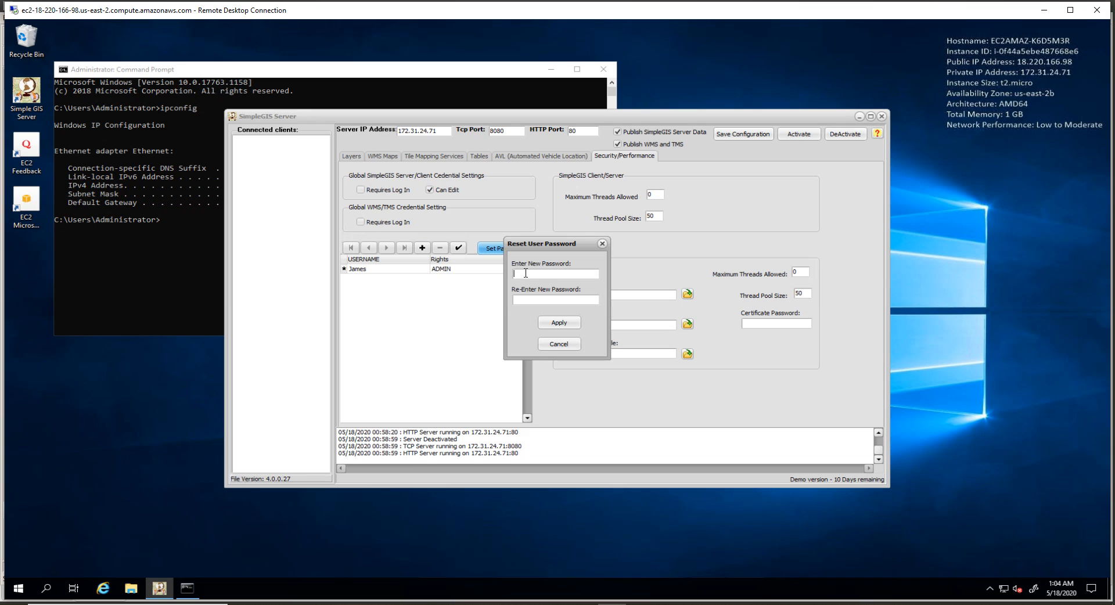
pyautogui.write('******')
pyautogui.click(559, 324)
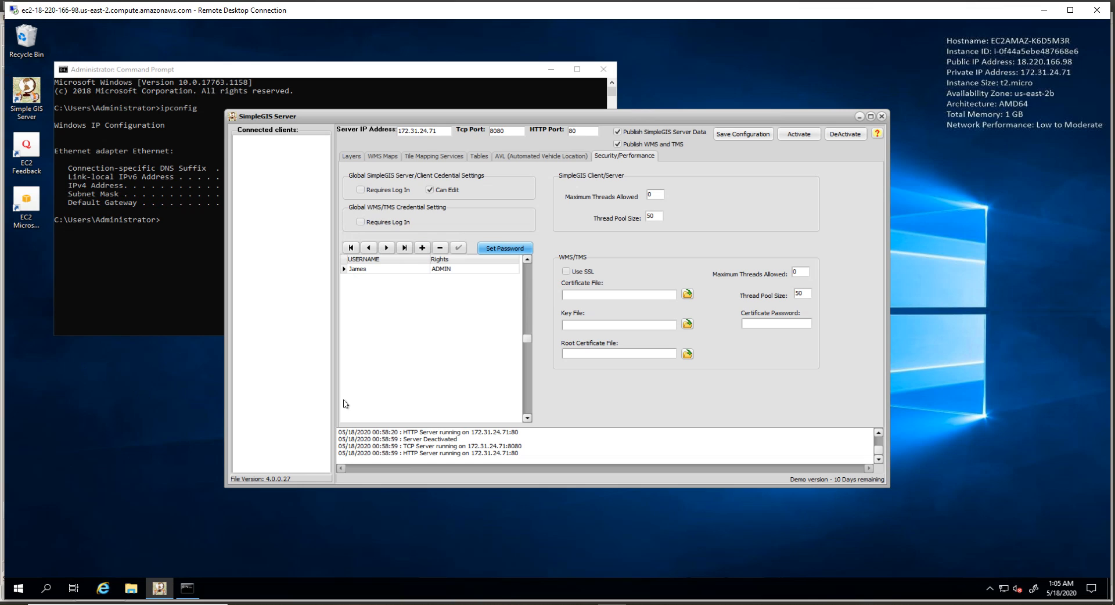
# Open the list of apps allowed through Windows Defender Firewall from Windows Security and look through its entries
pyautogui.click(19, 589)
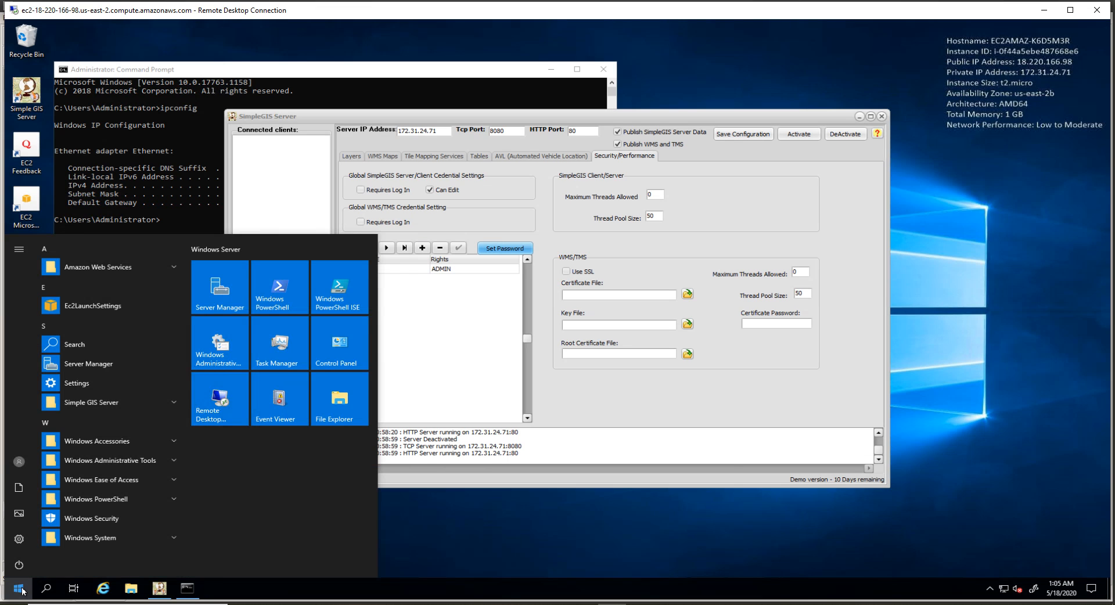
pyautogui.click(109, 520)
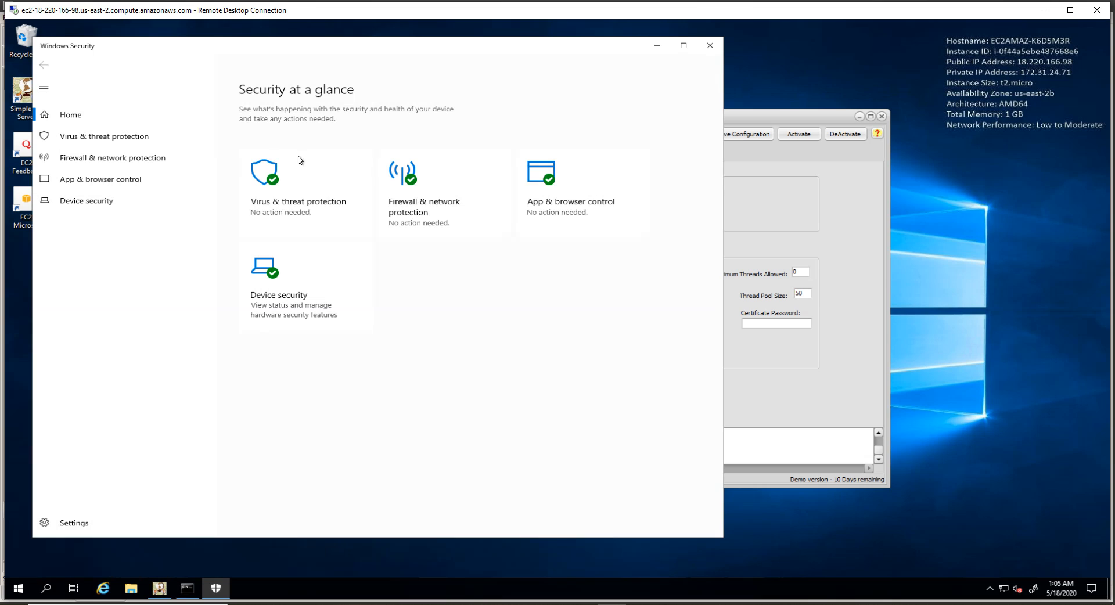
pyautogui.click(423, 208)
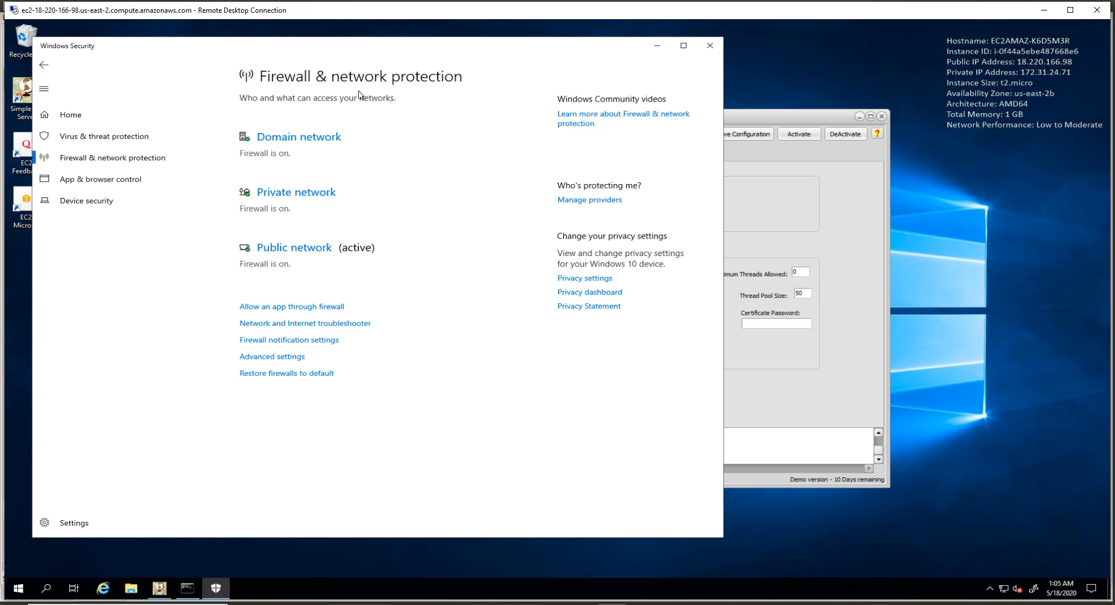
pyautogui.click(303, 306)
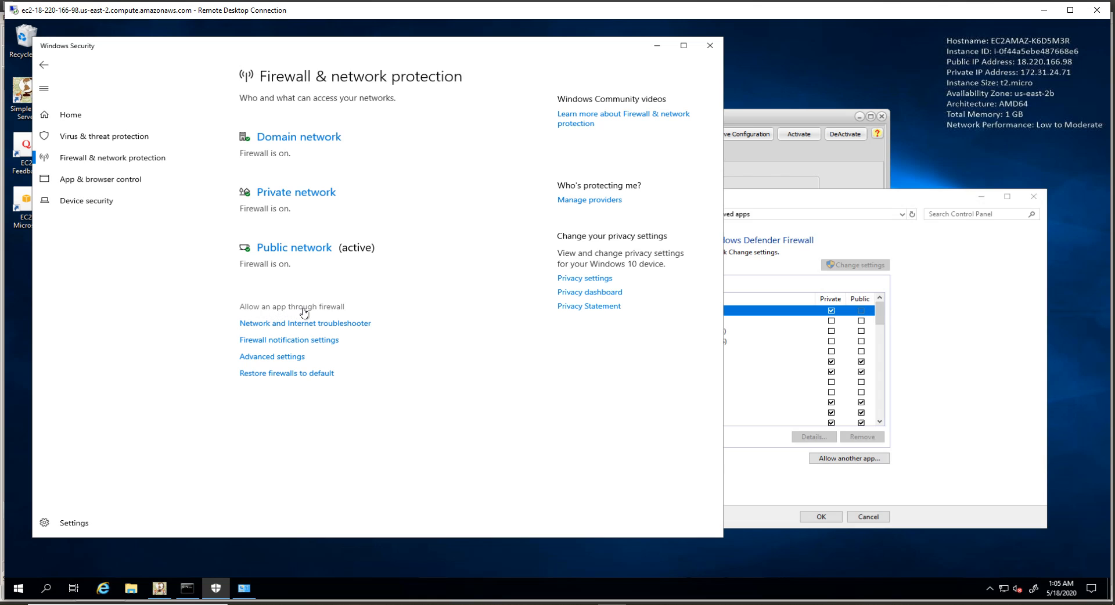
pyautogui.moveTo(749, 204); pyautogui.dragTo(643, 166)
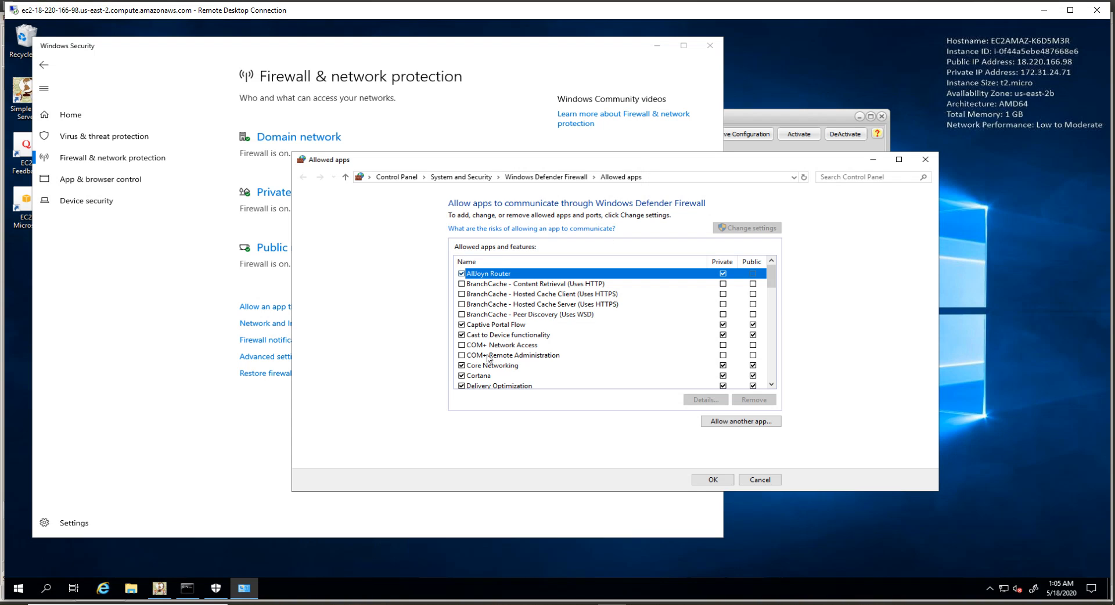
pyautogui.moveTo(766, 284); pyautogui.dragTo(766, 354)
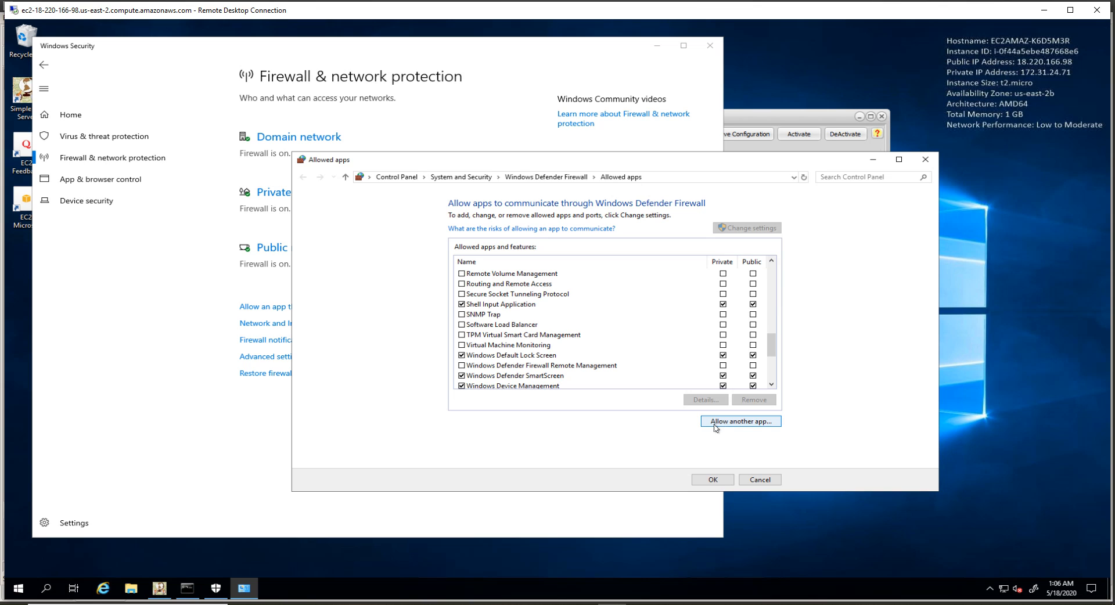
# Add SimGISServer.exe from the Simple GIS Server program folder to the apps allowed through the firewall
pyautogui.click(742, 423)
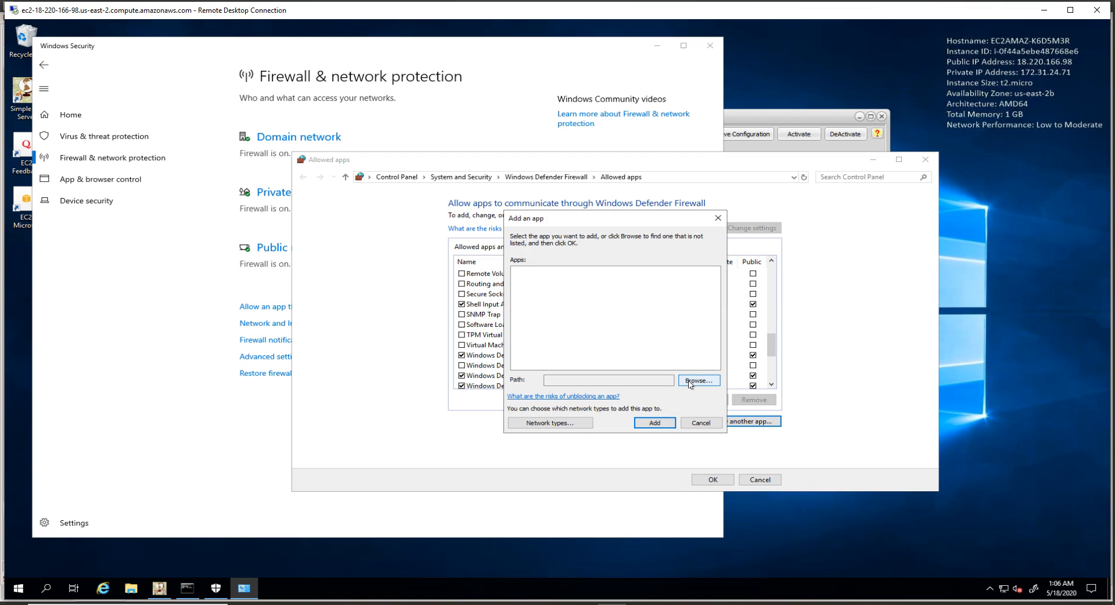
pyautogui.click(689, 383)
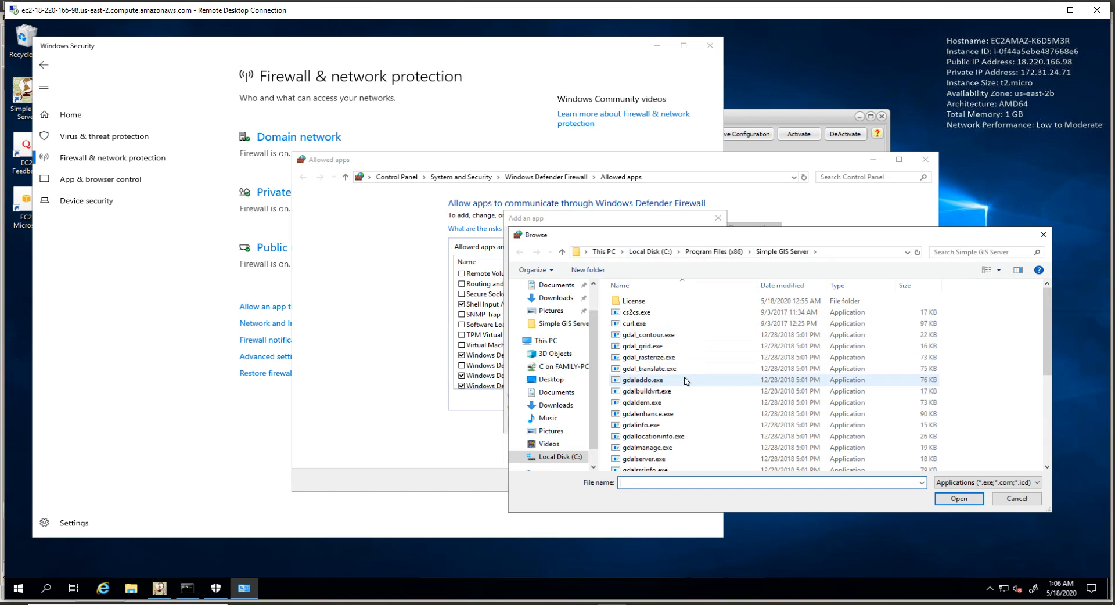
pyautogui.scroll(-5, 685, 380)
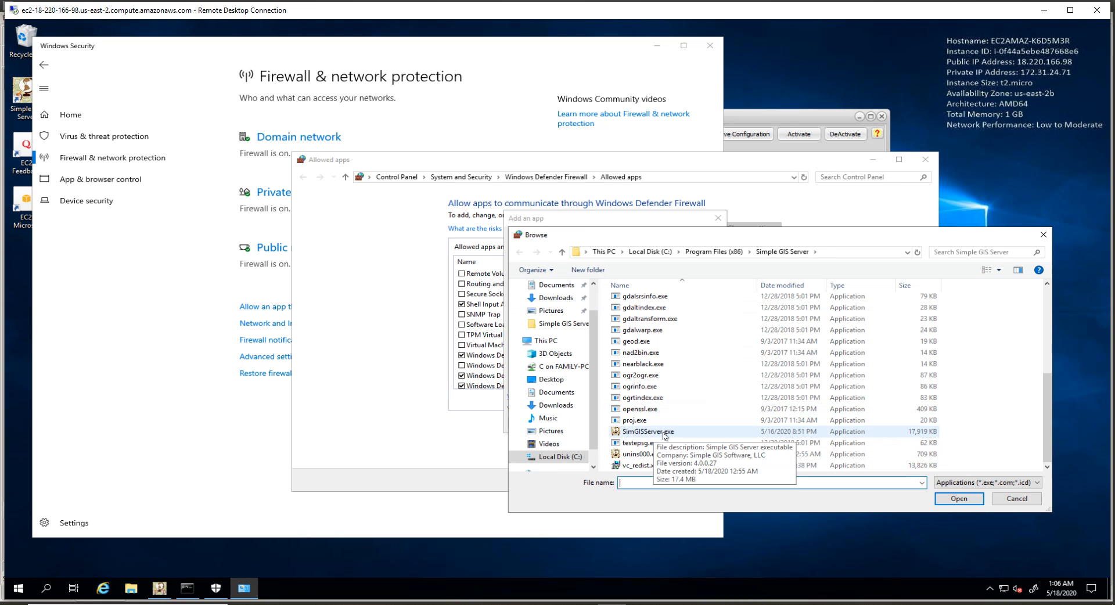
pyautogui.click(664, 435)
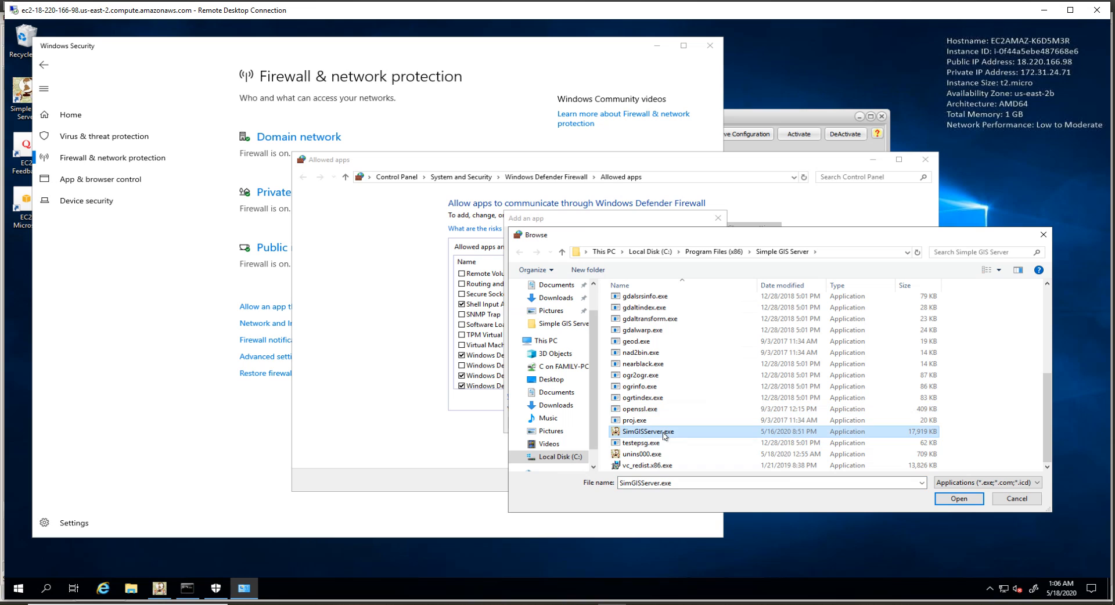
pyautogui.click(948, 501)
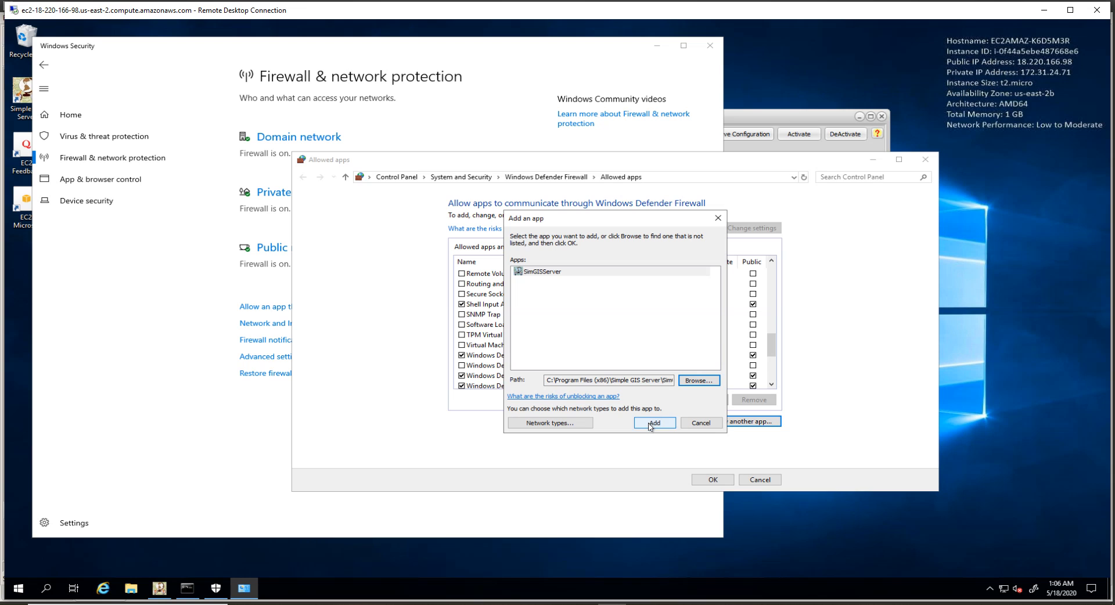
pyautogui.click(650, 423)
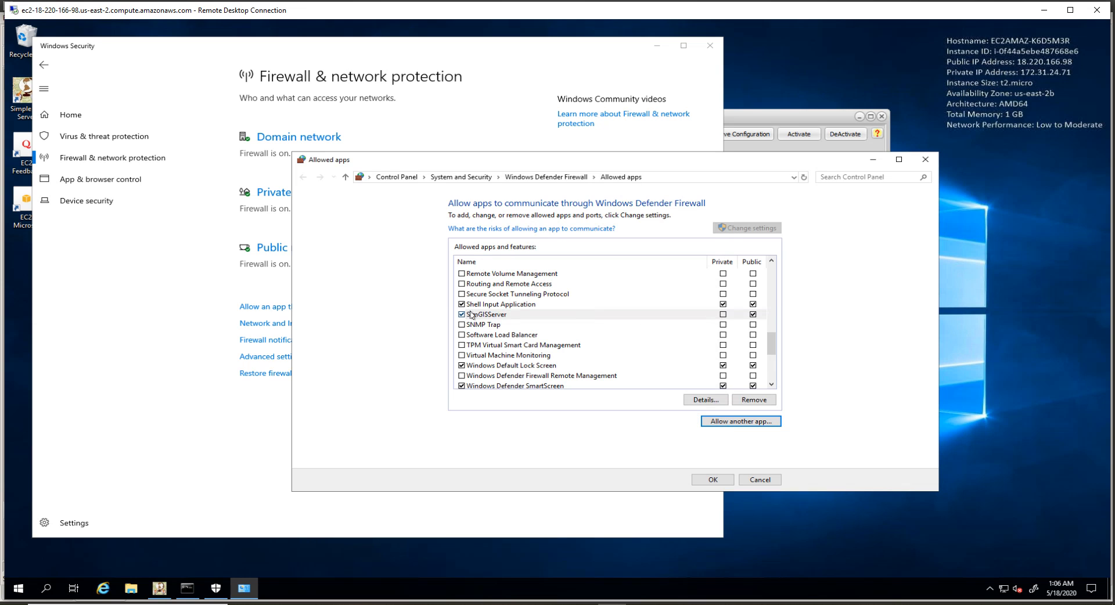
# Allow SimGISServer on private networks as well, confirm the firewall change and close Windows Security
pyautogui.click(723, 315)
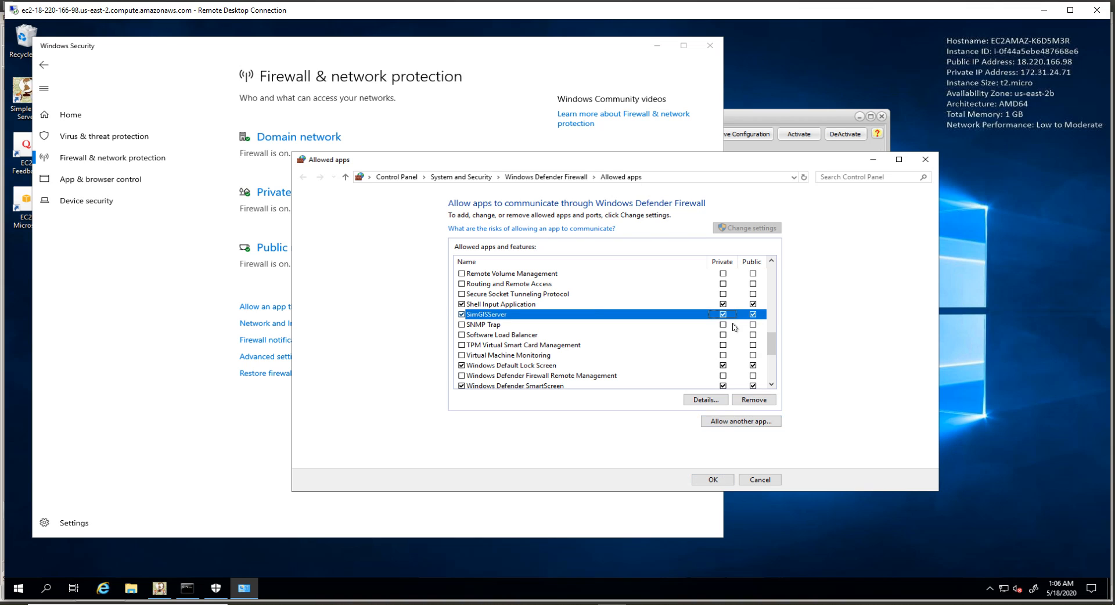
pyautogui.click(712, 480)
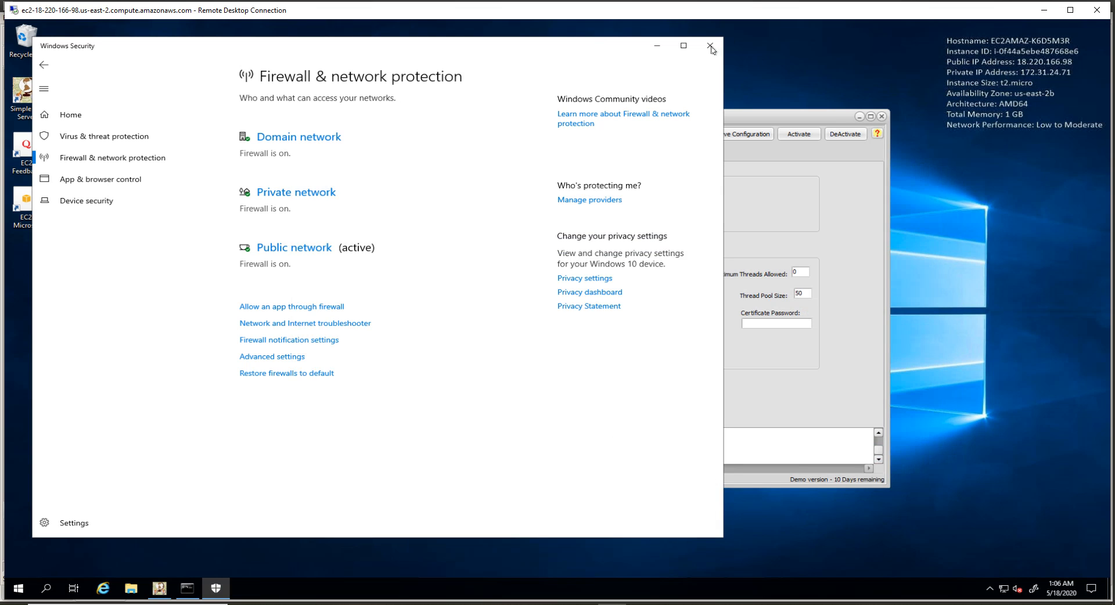
pyautogui.click(711, 47)
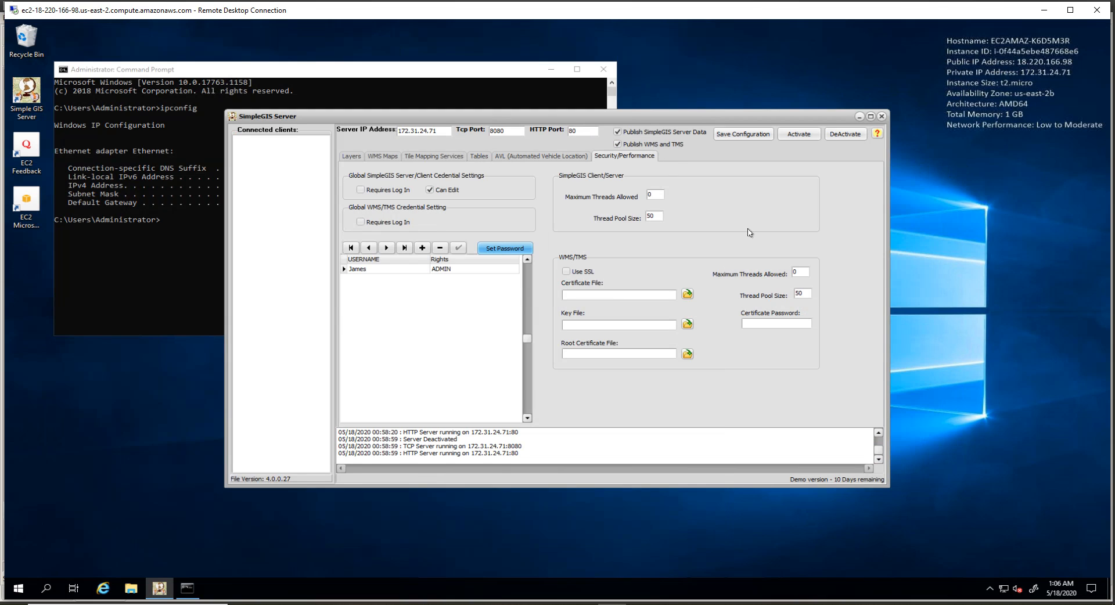
# Copy the full public IP/DNS address from the server's WMS map settings
pyautogui.click(386, 158)
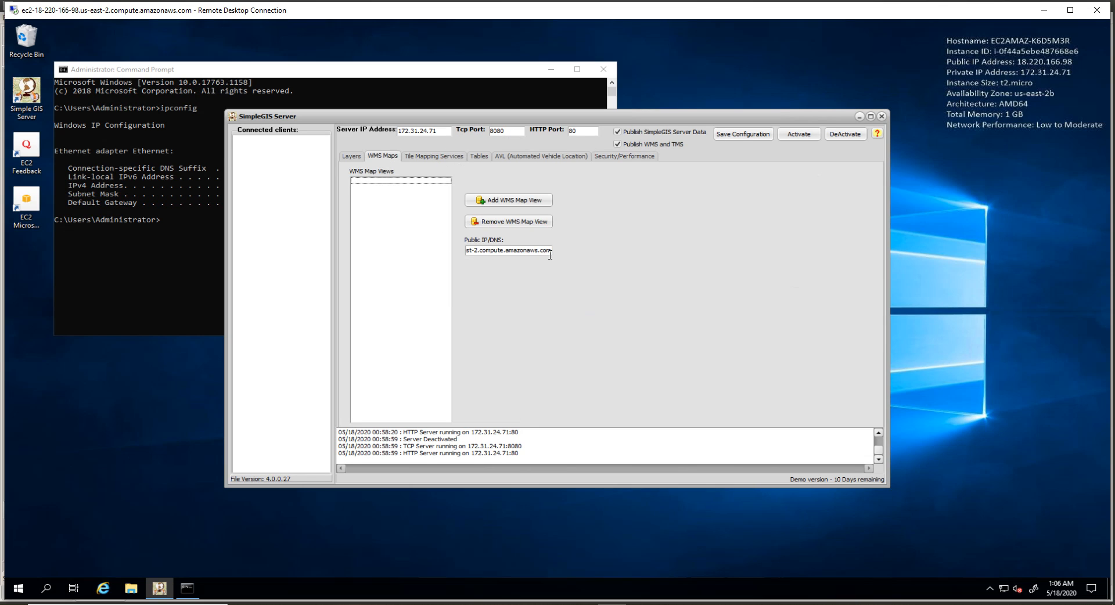
pyautogui.moveTo(550, 253); pyautogui.dragTo(469, 250)
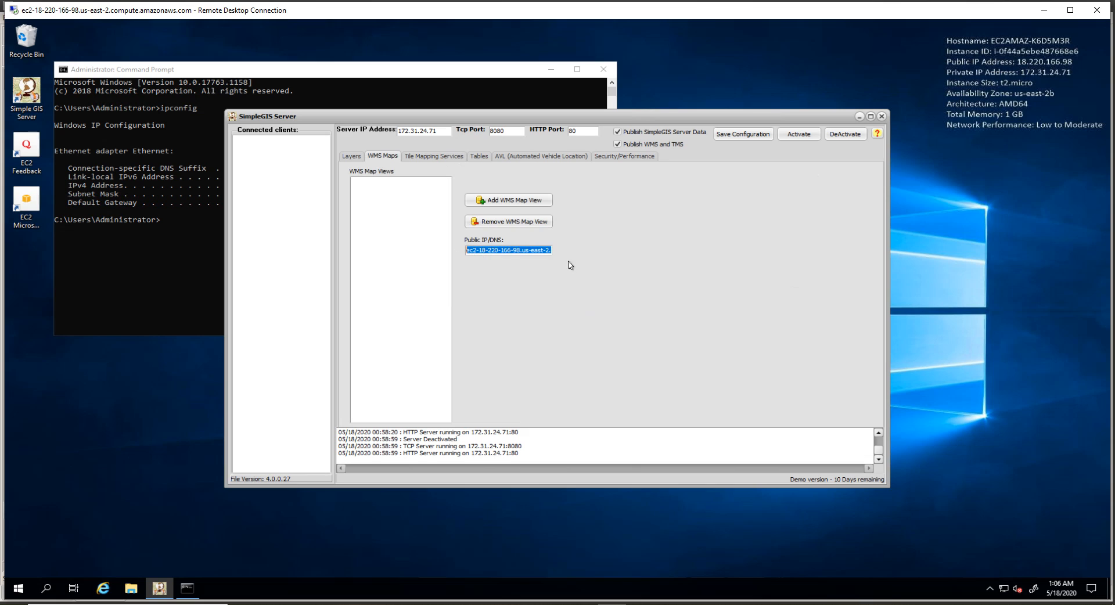
pyautogui.click(514, 252)
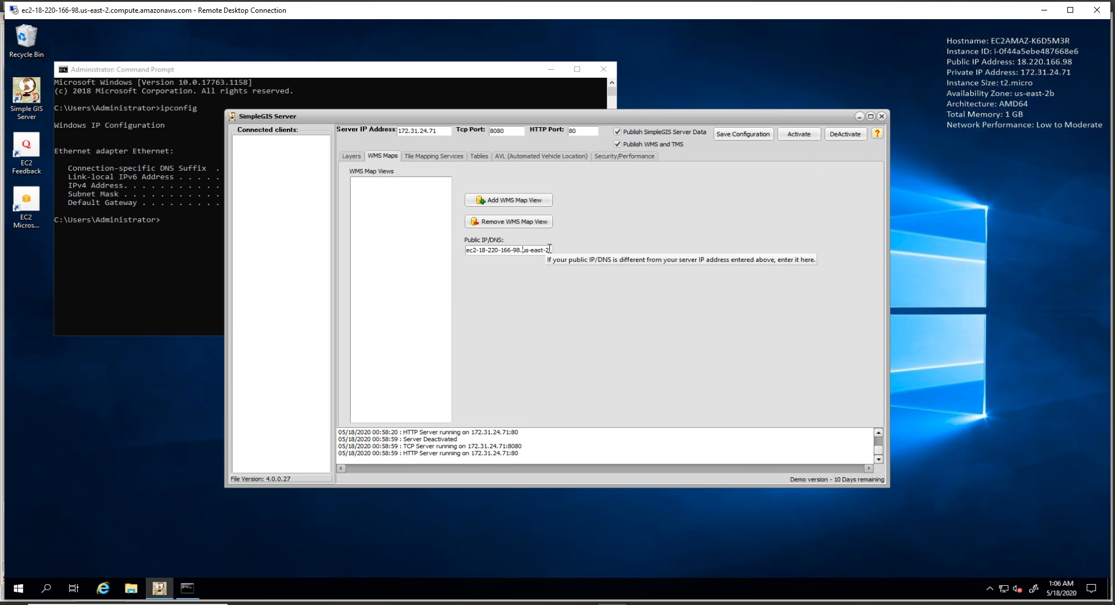
pyautogui.moveTo(468, 251); pyautogui.dragTo(597, 253)
pyautogui.hotkey('ctrl', 'c')
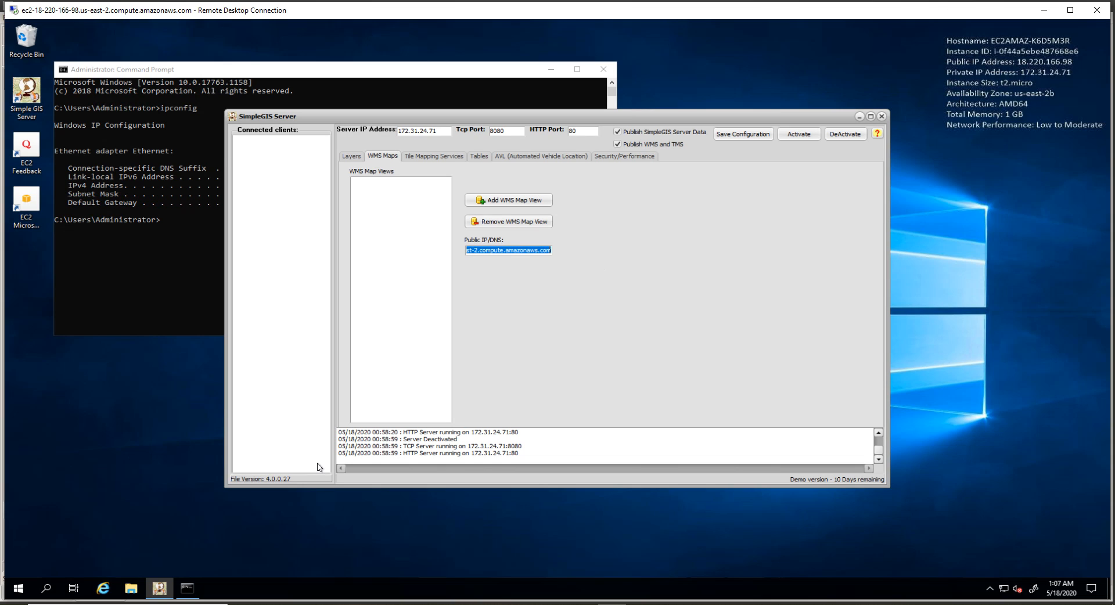
# Switch to Simple GIS Client and check the installation status and description of the Simple GIS Server Admin Plugin
pyautogui.click(1039, 13)
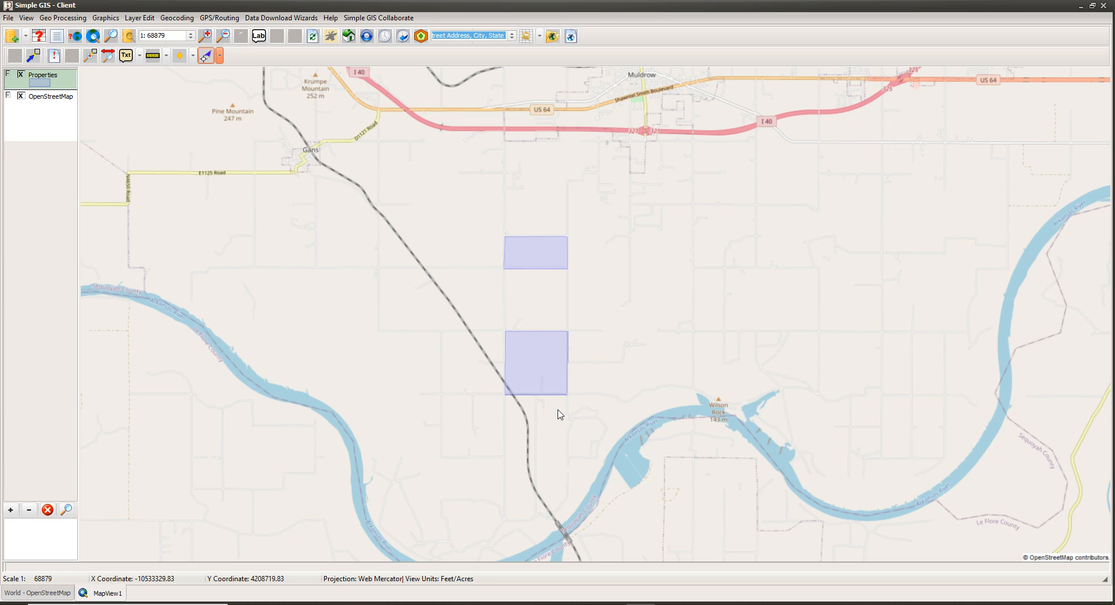
pyautogui.click(7, 20)
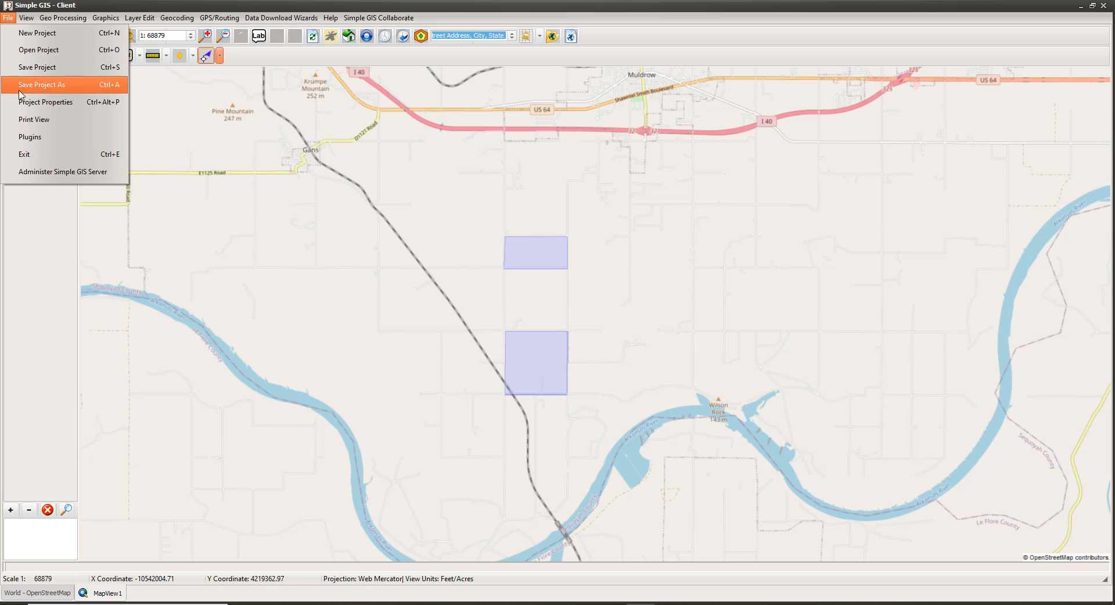
pyautogui.click(32, 138)
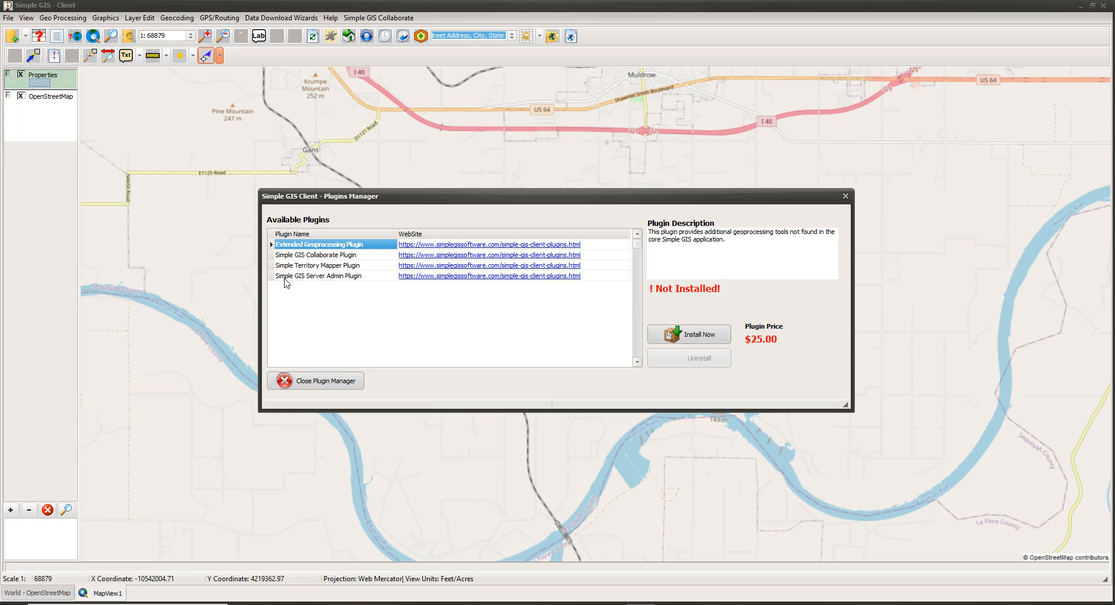
pyautogui.click(348, 277)
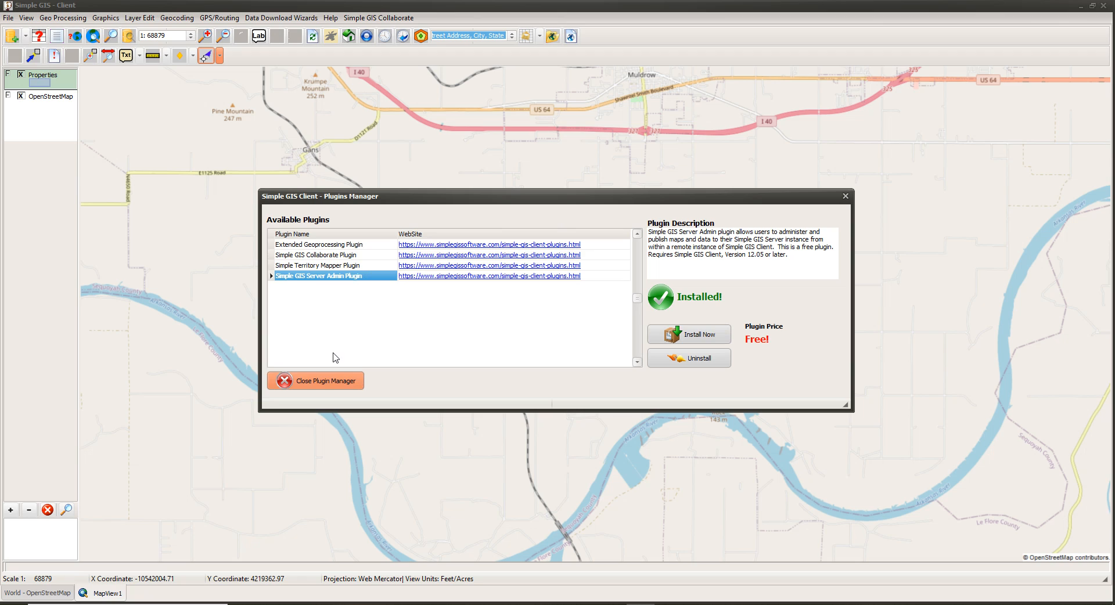
pyautogui.click(317, 380)
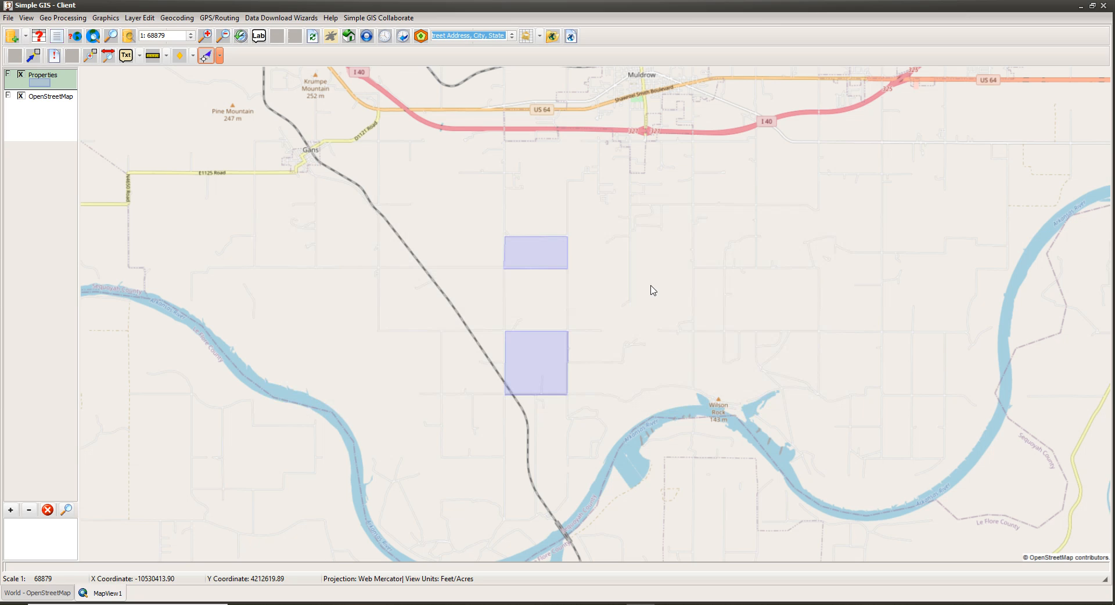
# Save the Properties layer's custom data form design as Properties.frm, replacing the existing file, and apply the form and layer properties
pyautogui.doubleClick(45, 84)
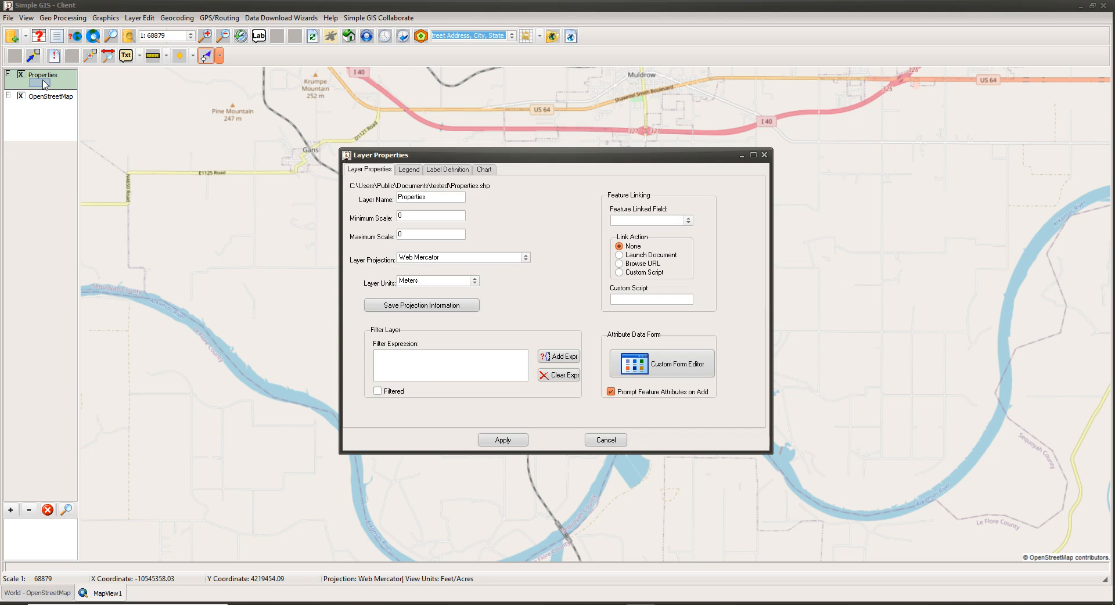
pyautogui.click(672, 373)
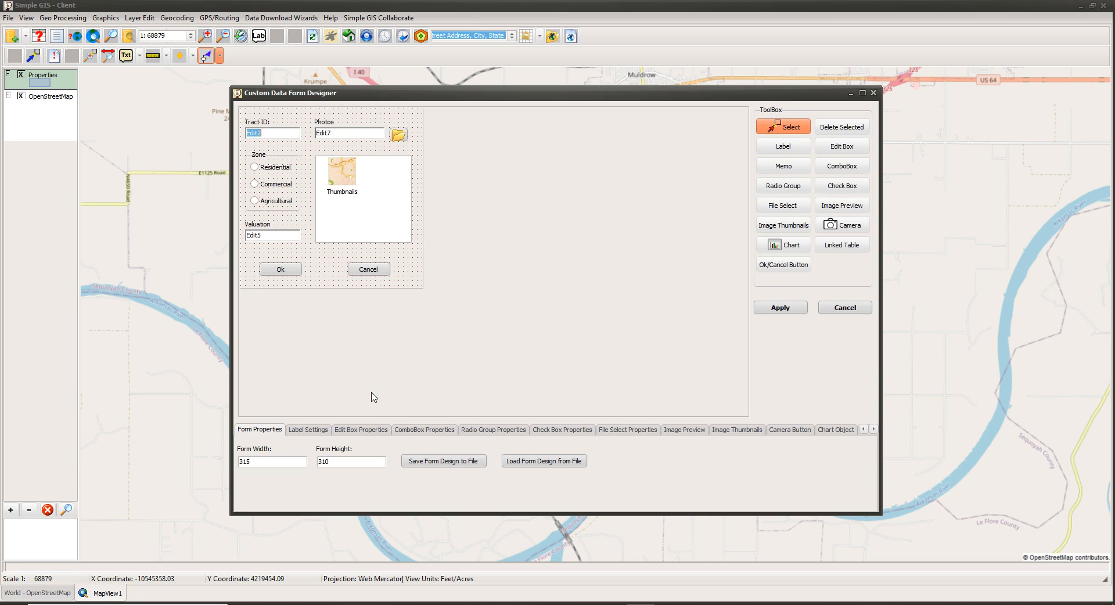
pyautogui.click(451, 464)
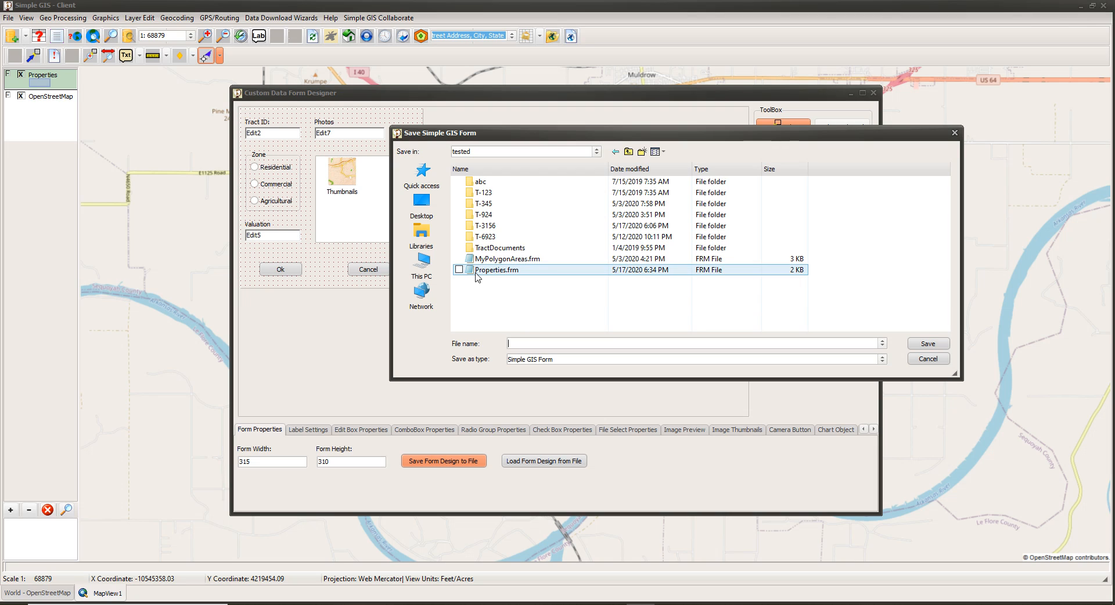
pyautogui.click(511, 270)
pyautogui.click(926, 344)
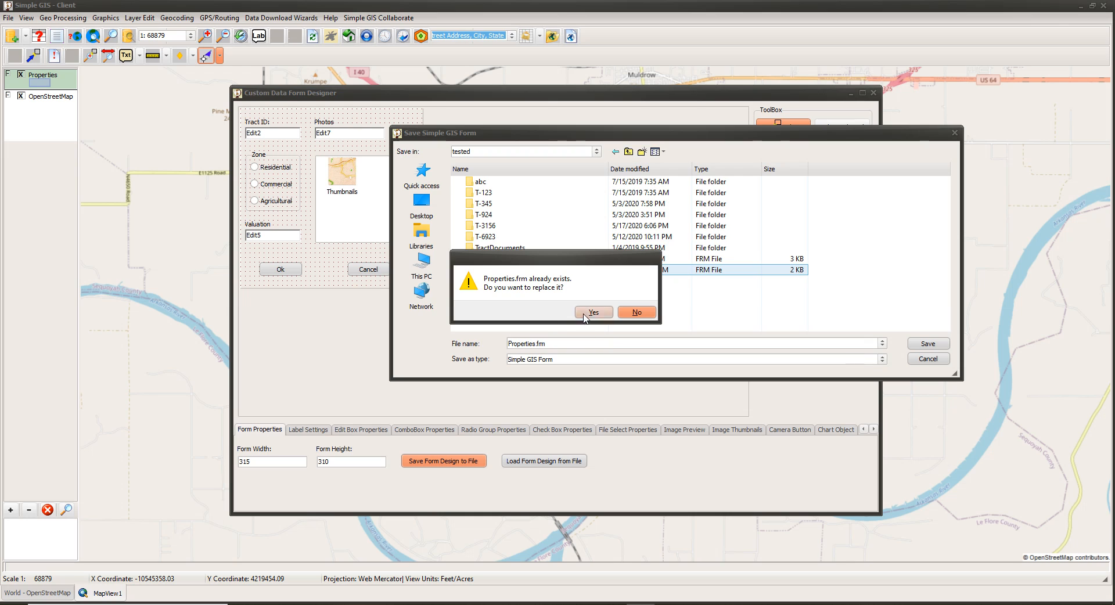
pyautogui.click(593, 312)
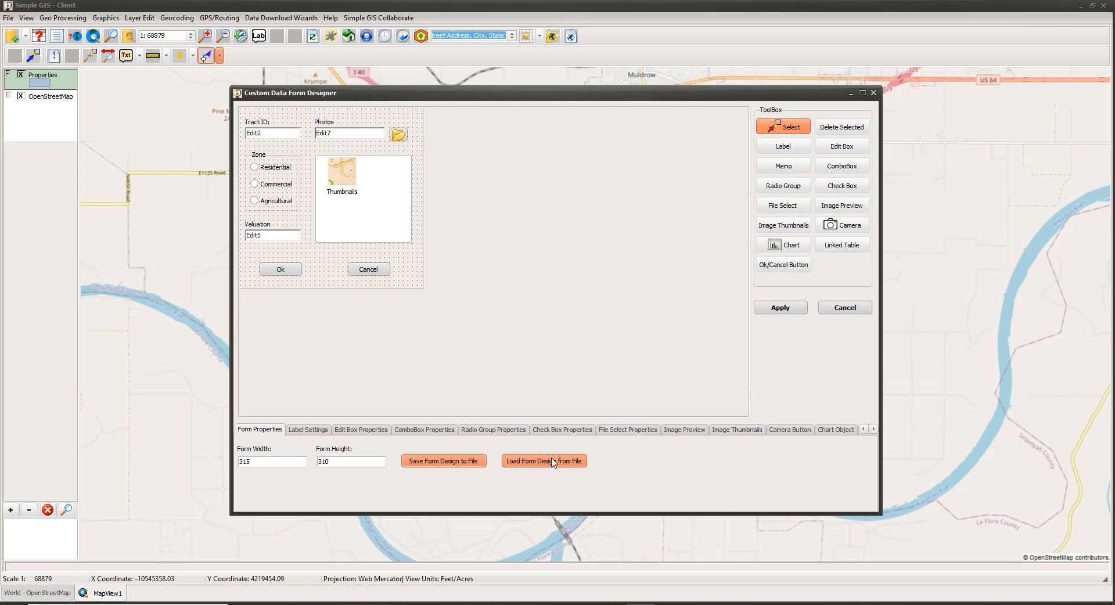
pyautogui.click(785, 309)
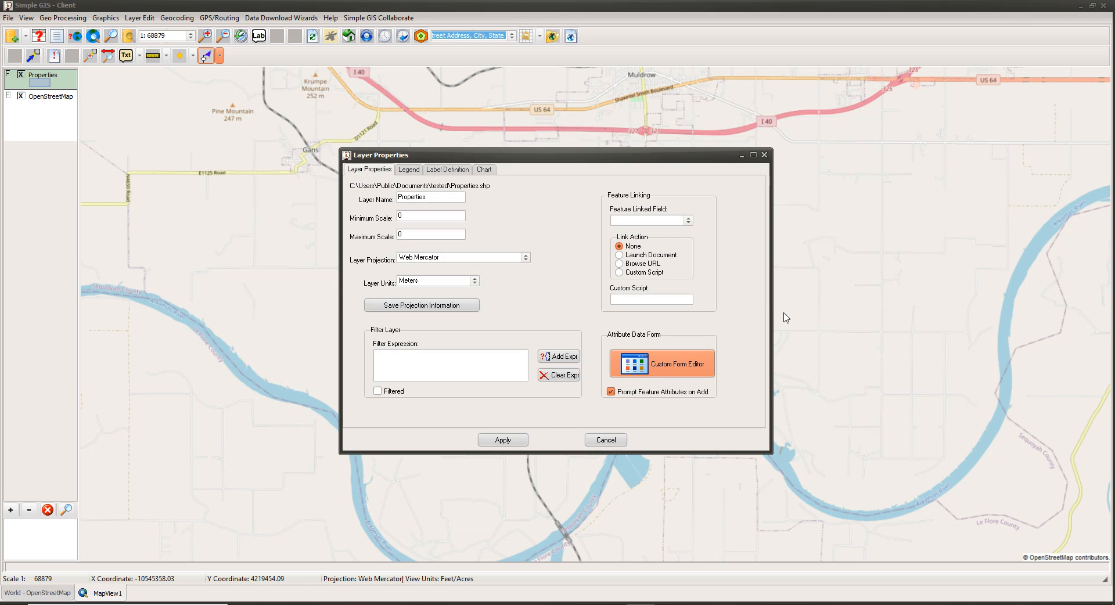
pyautogui.click(512, 439)
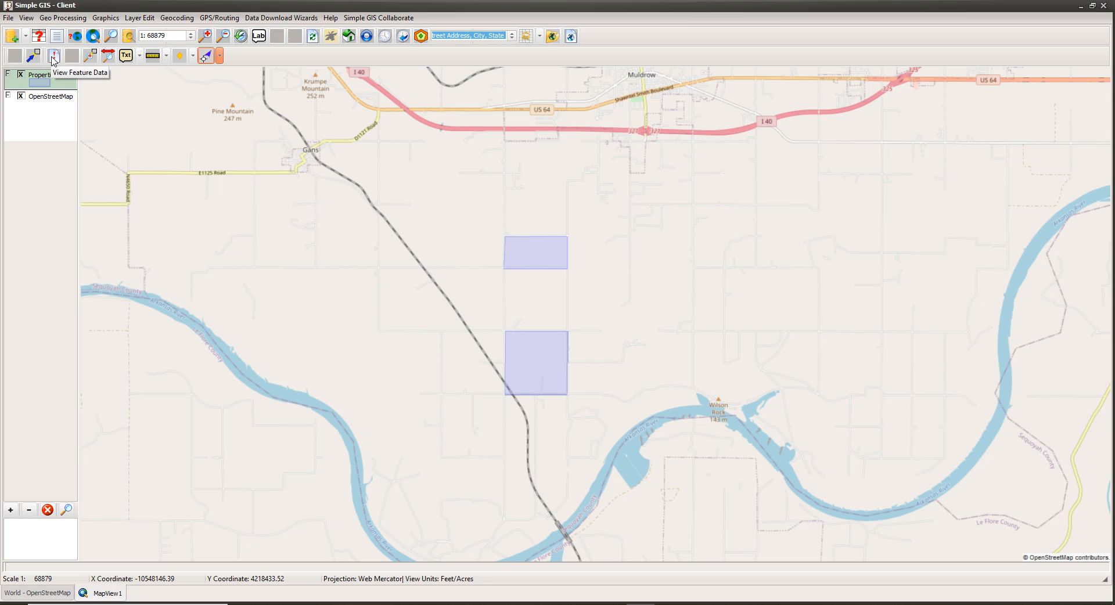
# View the feature data of the upper and lower property polygons in the custom attribute form
pyautogui.click(54, 57)
pyautogui.click(534, 261)
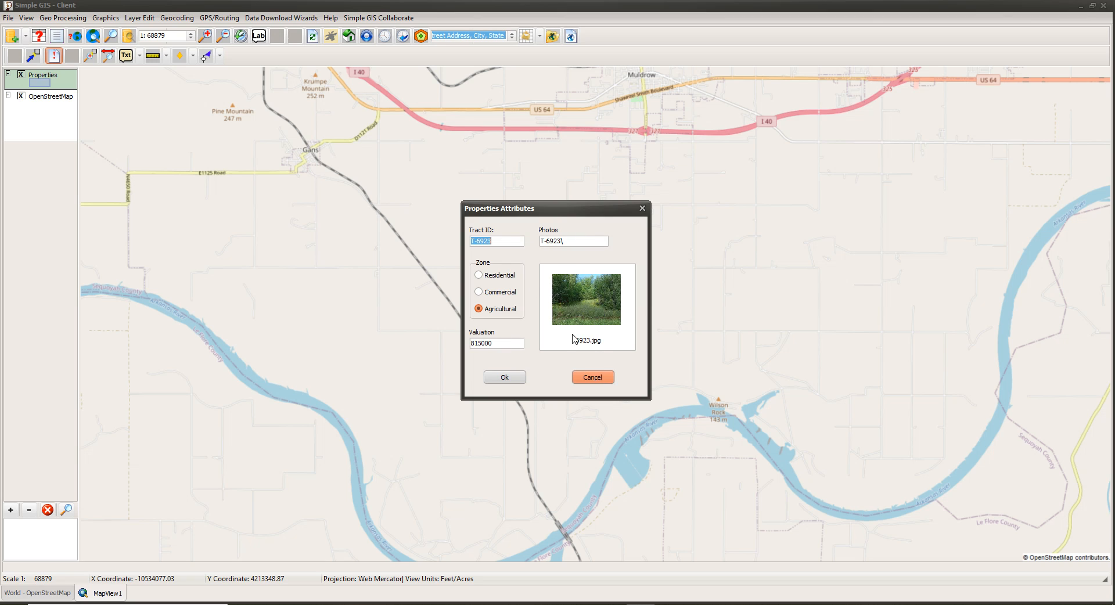
pyautogui.click(599, 376)
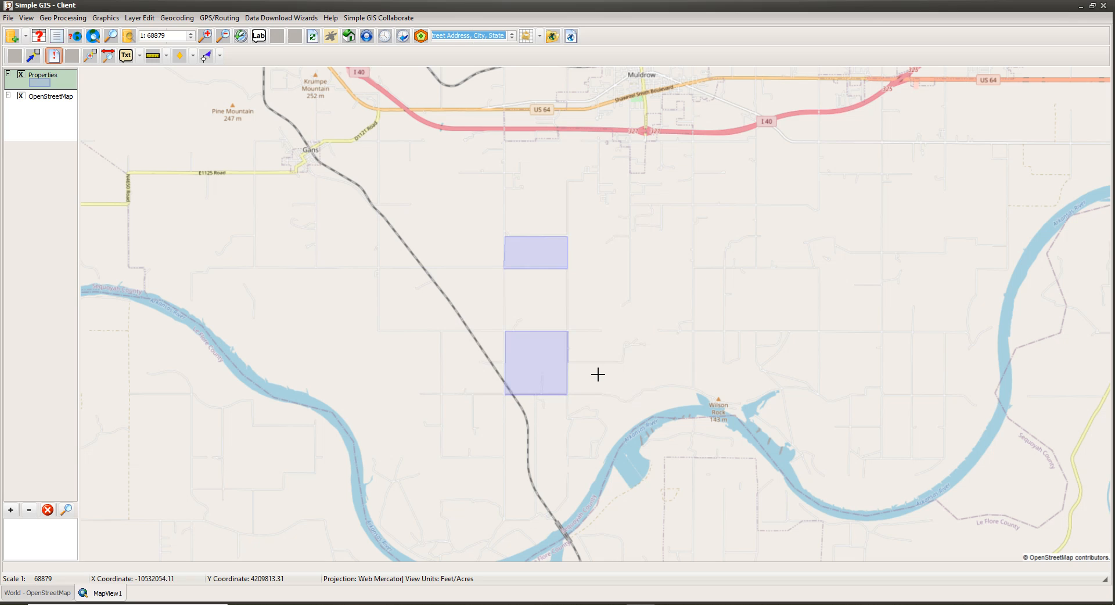
pyautogui.click(547, 371)
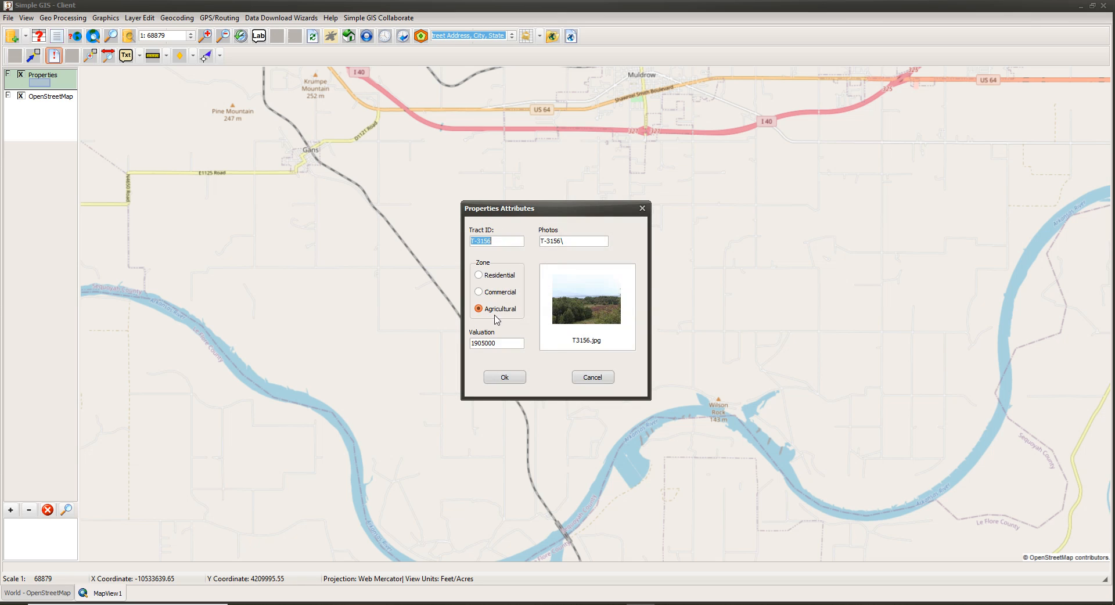
pyautogui.click(601, 376)
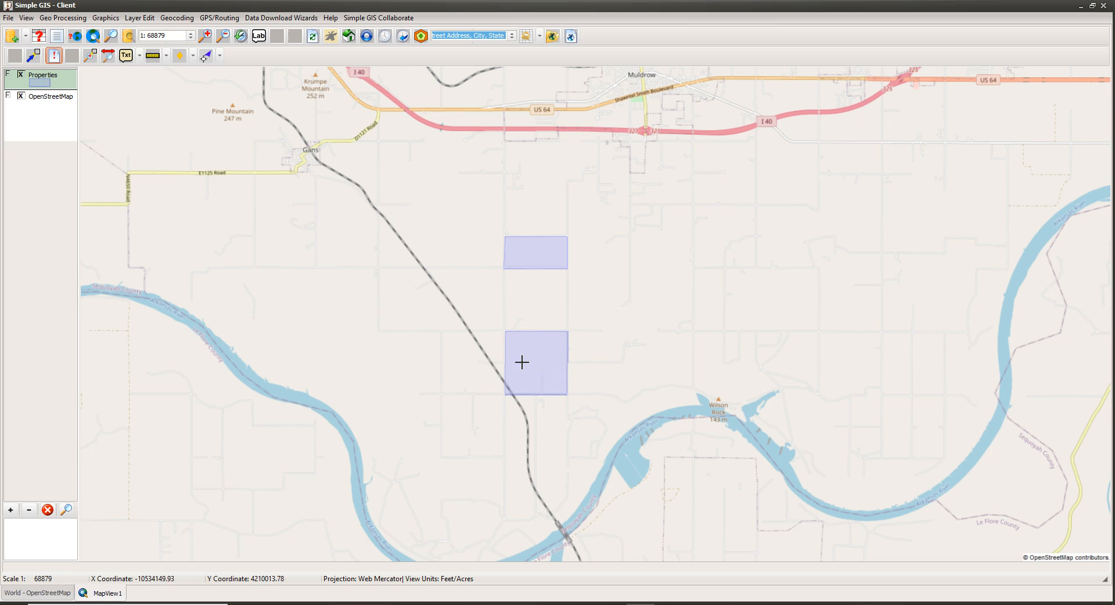
# Open the Simple GIS Server administration and connect to ec2-18-220-166-98.us-east-2.compute.amazonaws.com:8080, using the copied DNS as the server address
pyautogui.click(8, 18)
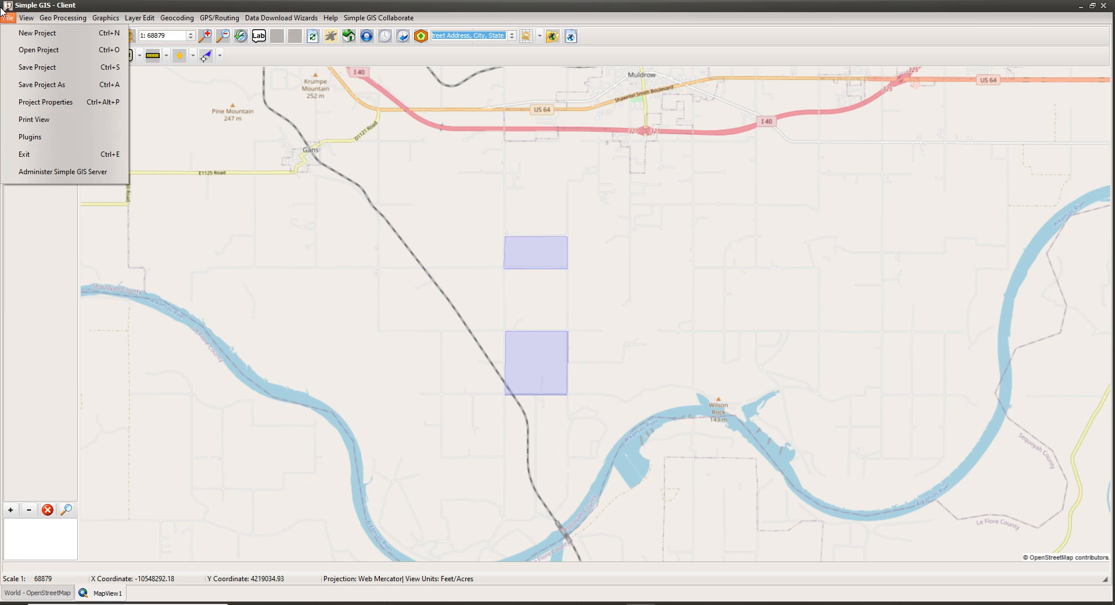
pyautogui.click(64, 174)
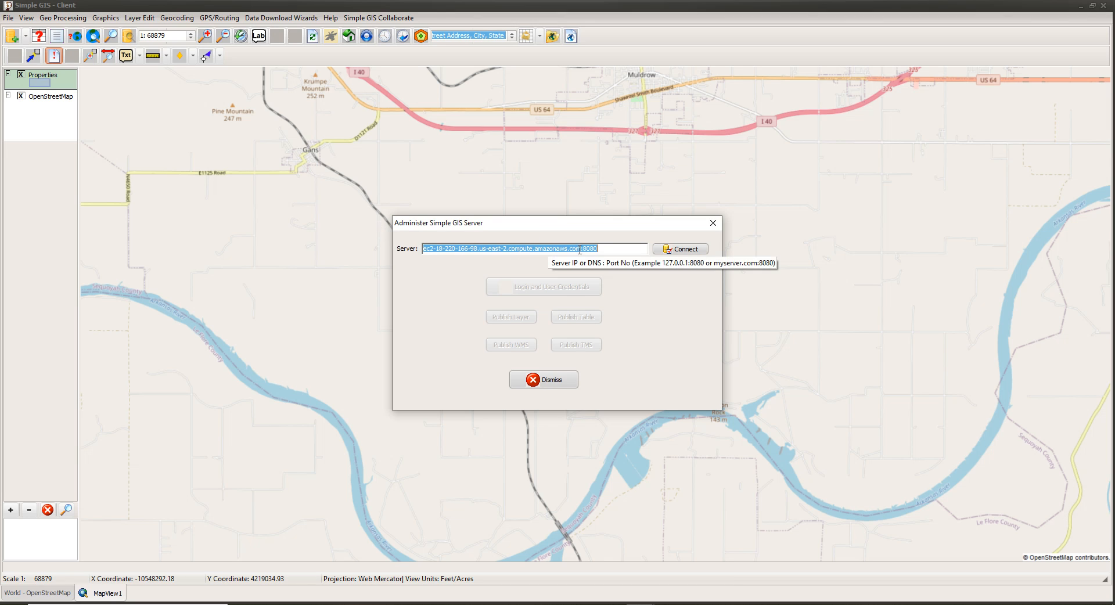
pyautogui.moveTo(581, 249); pyautogui.dragTo(408, 244)
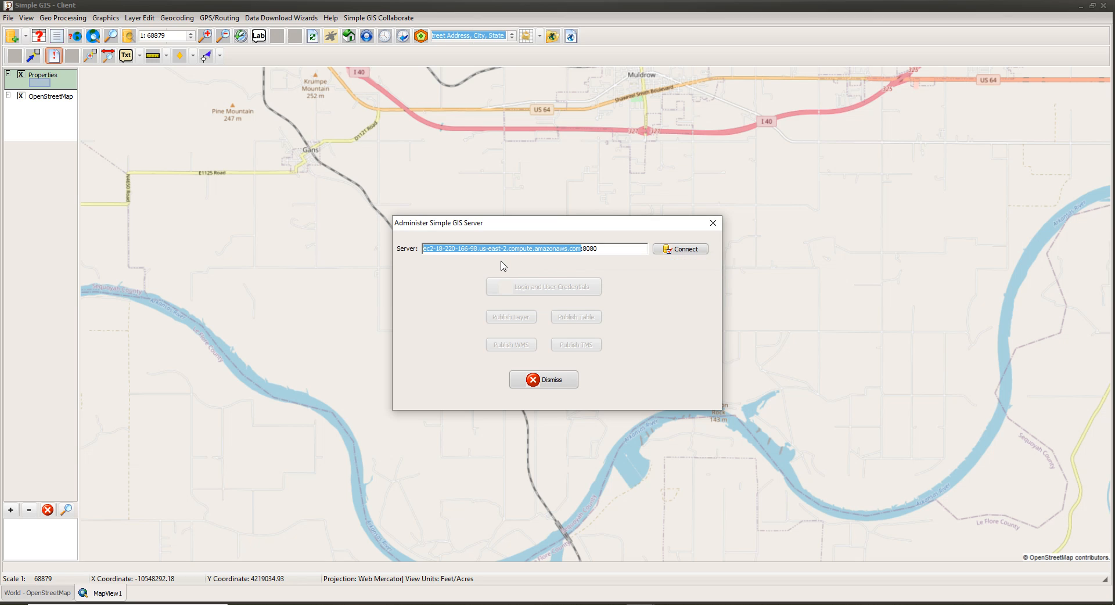
pyautogui.hotkey('ctrl', 'v')
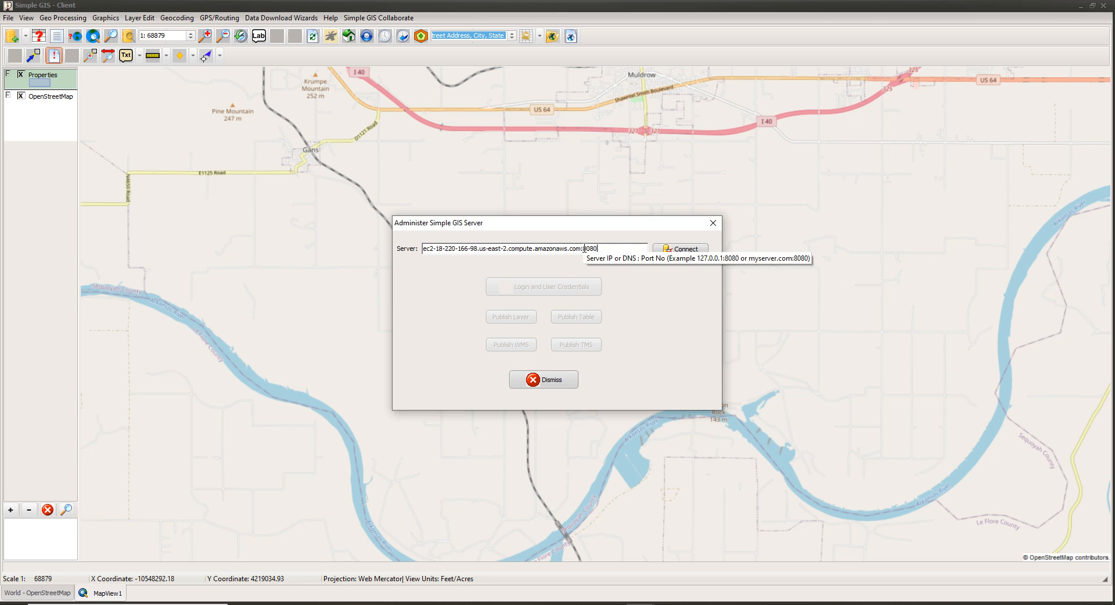
pyautogui.click(612, 603)
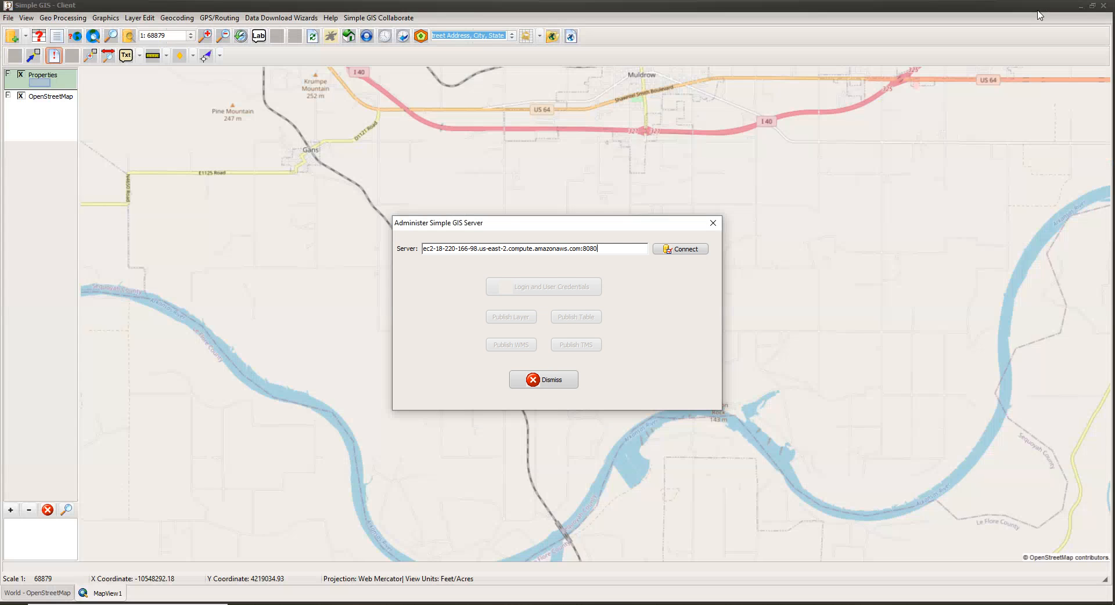
pyautogui.click(1043, 10)
pyautogui.click(694, 254)
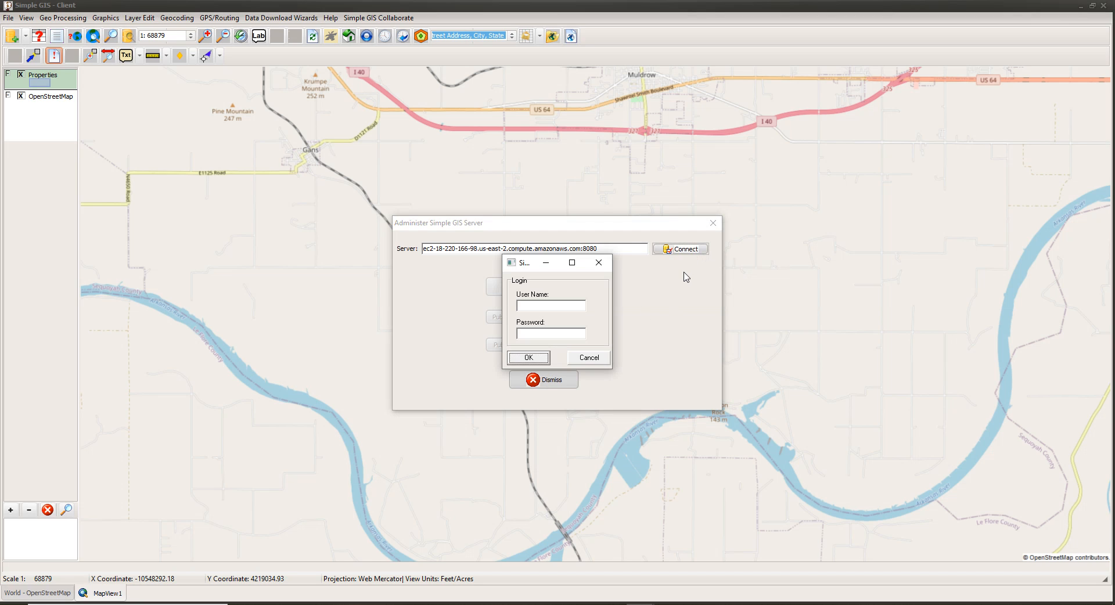
# Log in to the server administration with the administrator's user name and password, and review the user login and credential settings
pyautogui.click(526, 306)
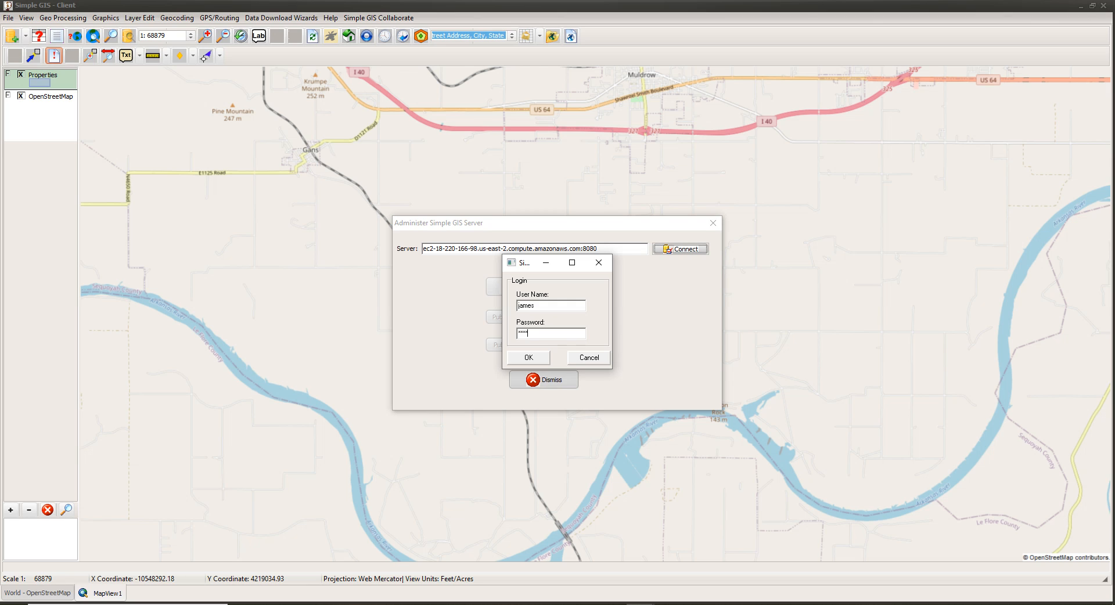
pyautogui.press('Return')
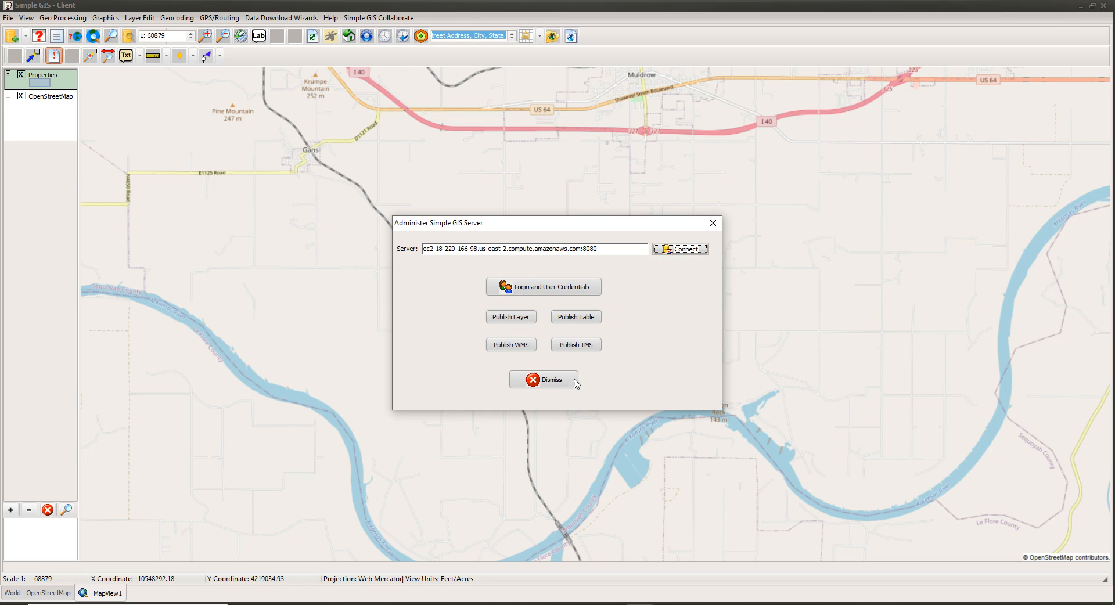
pyautogui.click(546, 293)
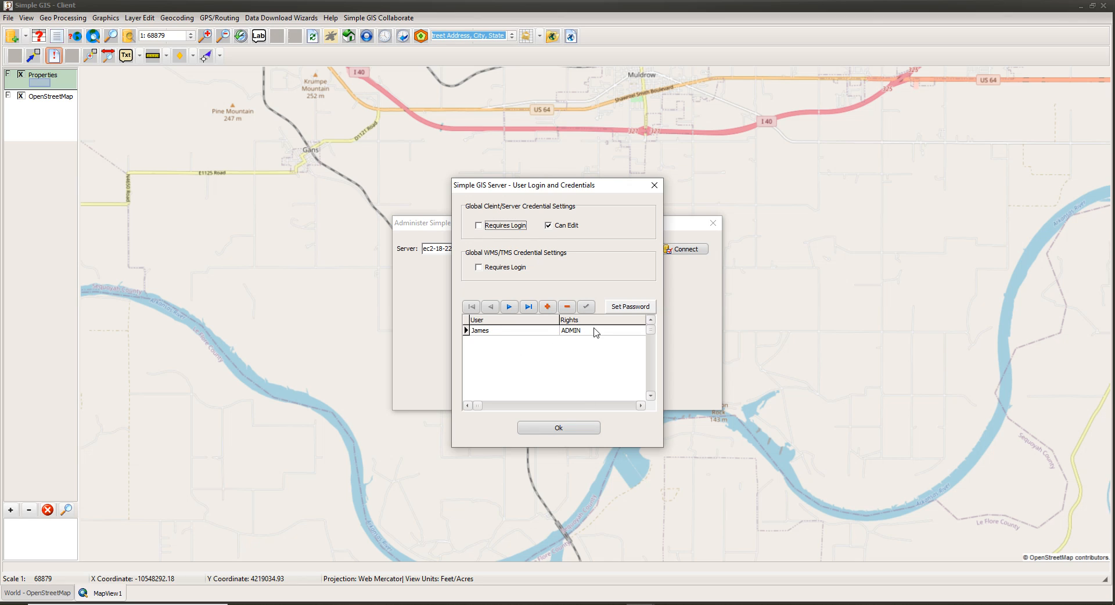
pyautogui.click(558, 430)
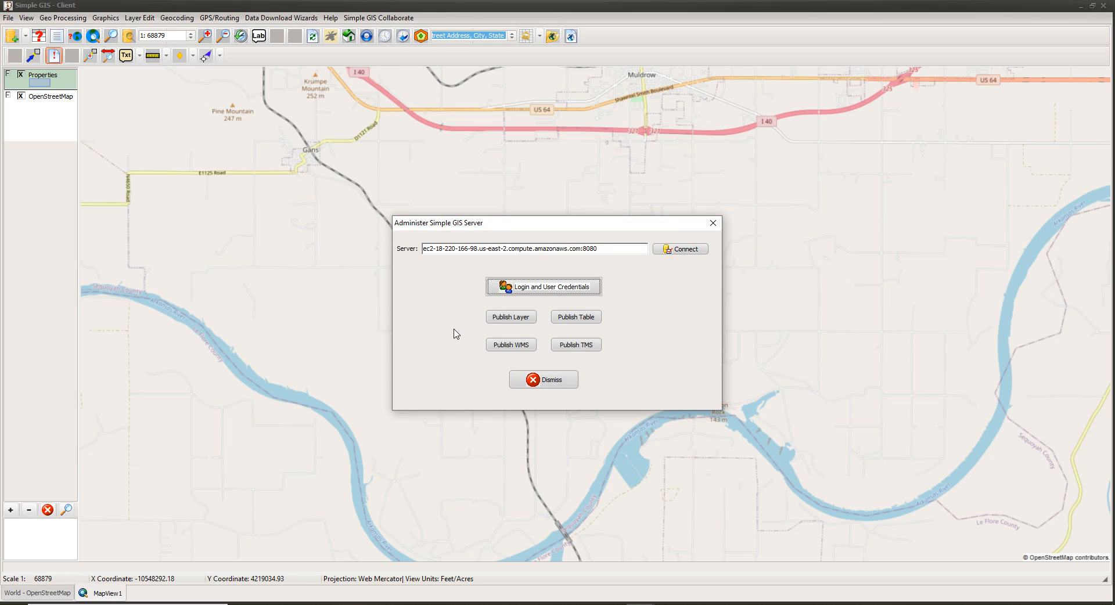
# Publish the Properties layer to the server with its default Web Mercator, Meters description, and close the server administration
pyautogui.click(516, 321)
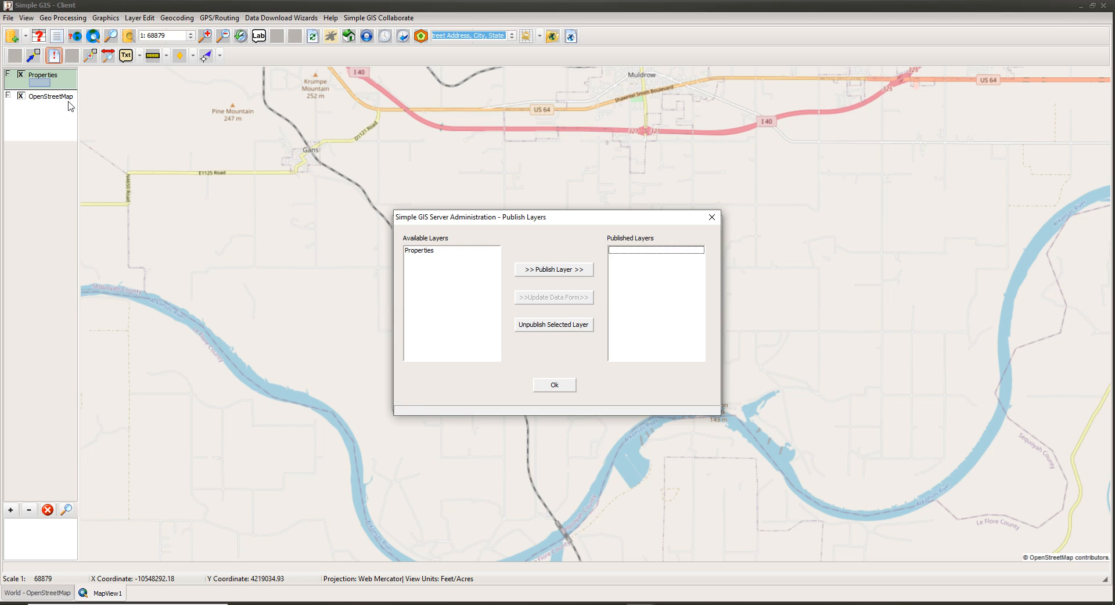
pyautogui.click(416, 256)
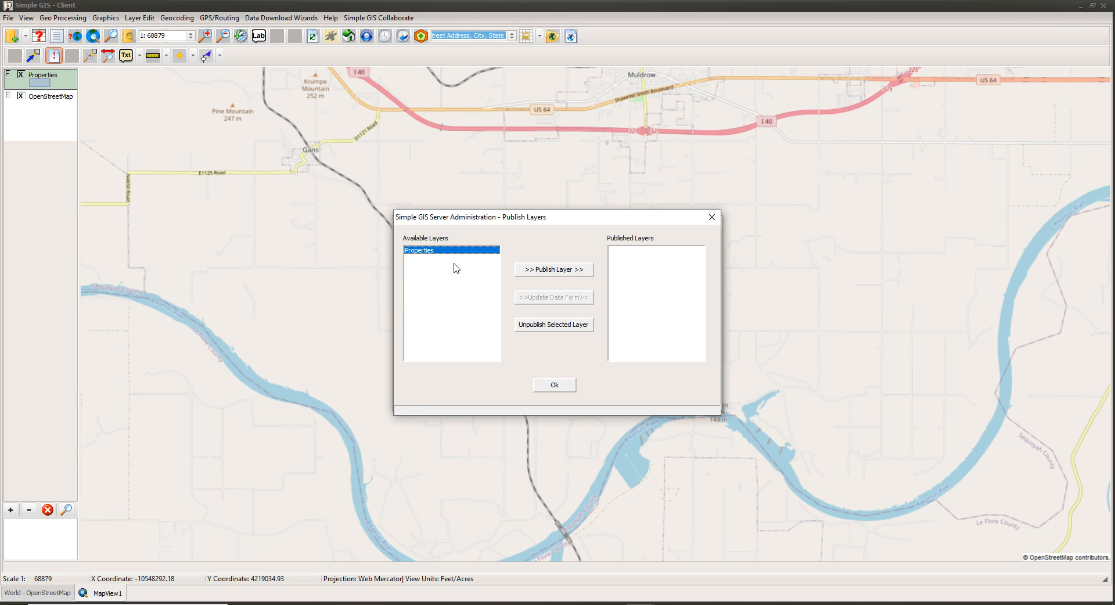
pyautogui.click(554, 273)
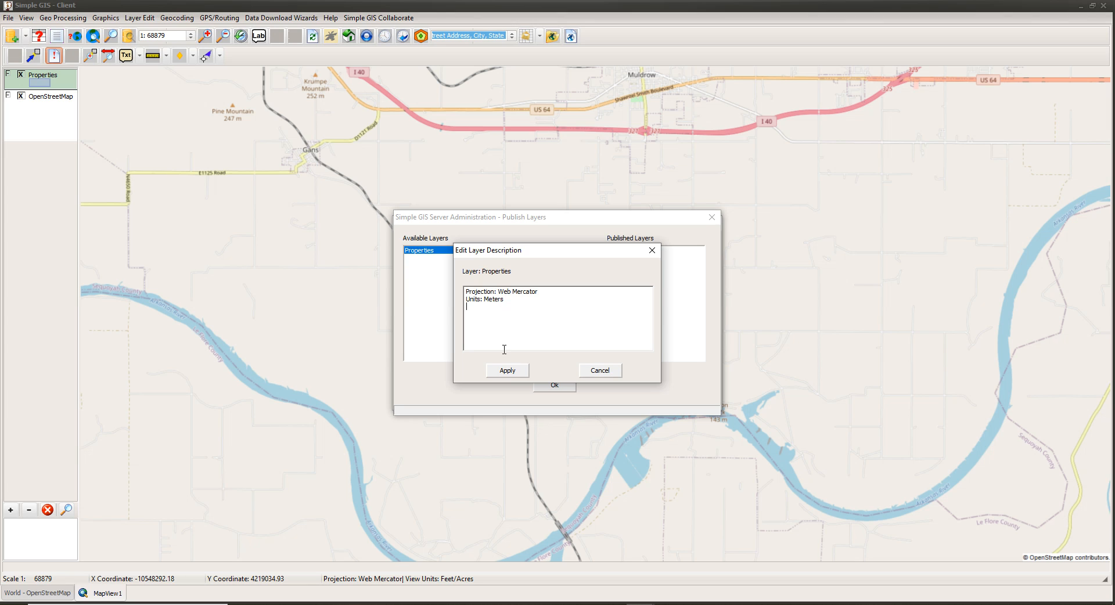
pyautogui.click(523, 375)
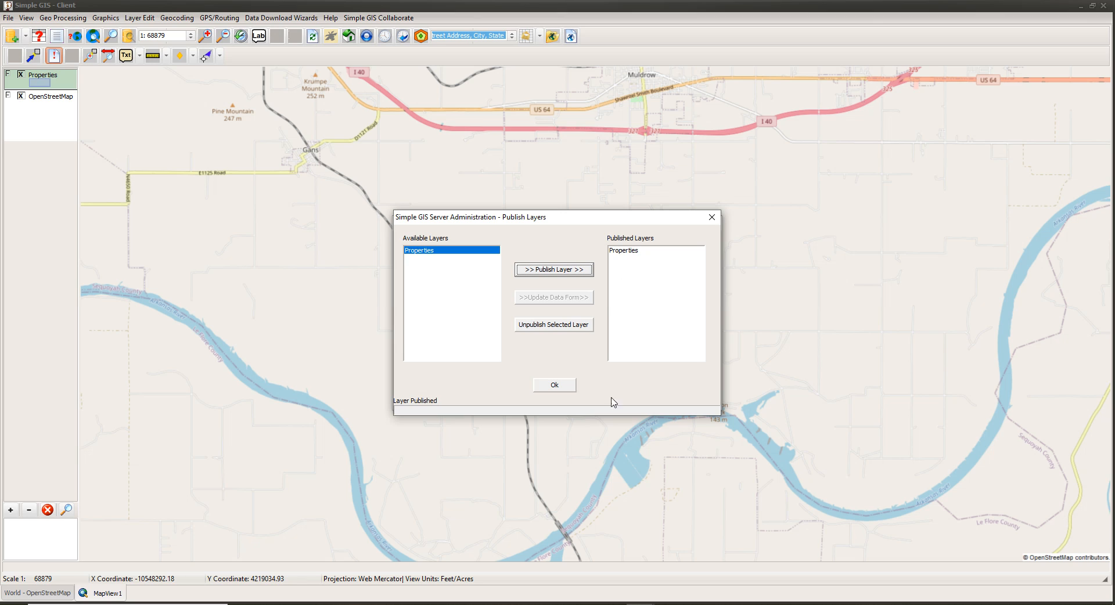
pyautogui.click(556, 385)
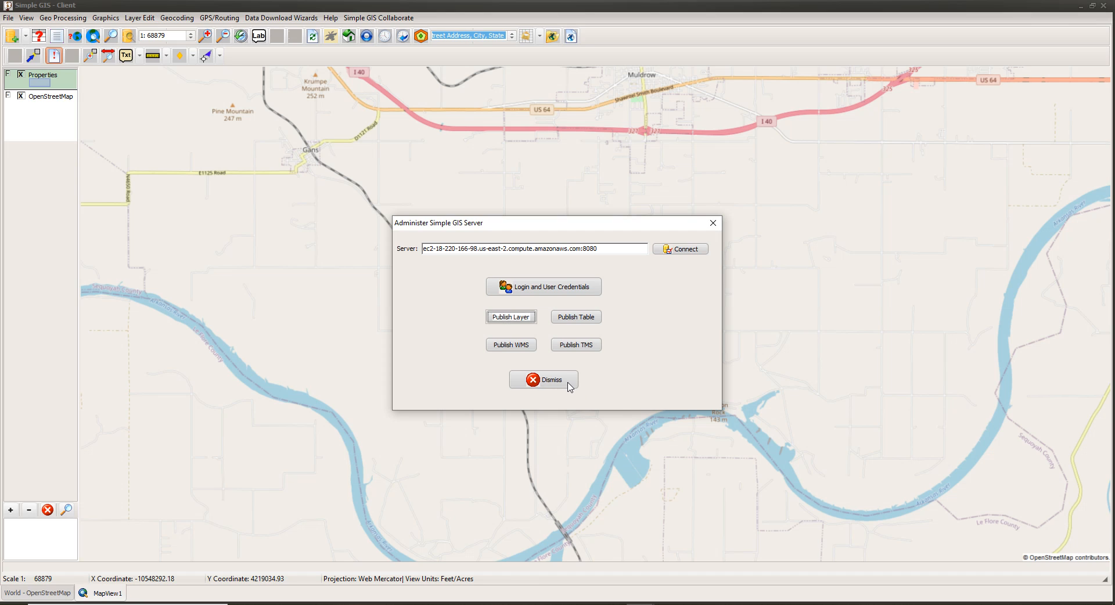
pyautogui.click(574, 385)
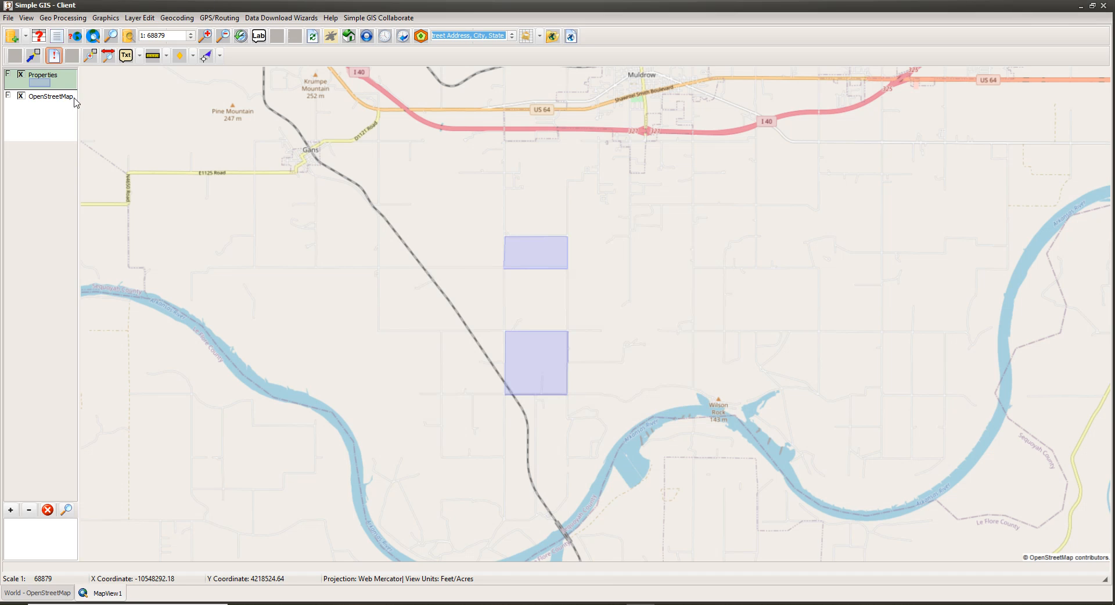
# Replace the local Properties layer with the published Properties layer from ec2-18-220-166-98.us-east-2.compute.amazonaws.com:8080 and turn on its visibility
pyautogui.rightClick(44, 85)
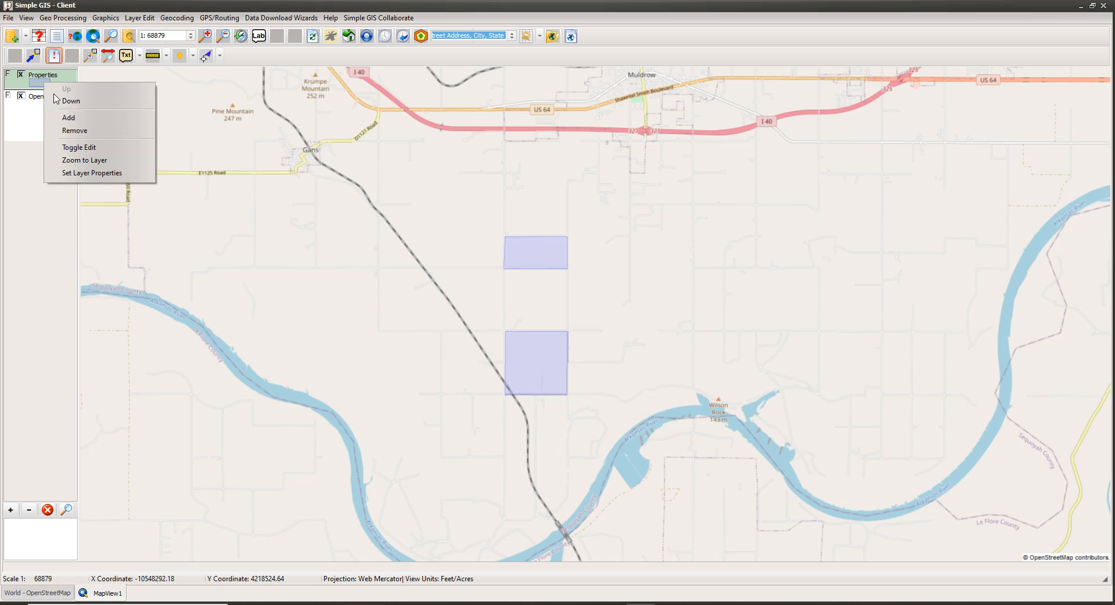
pyautogui.click(72, 131)
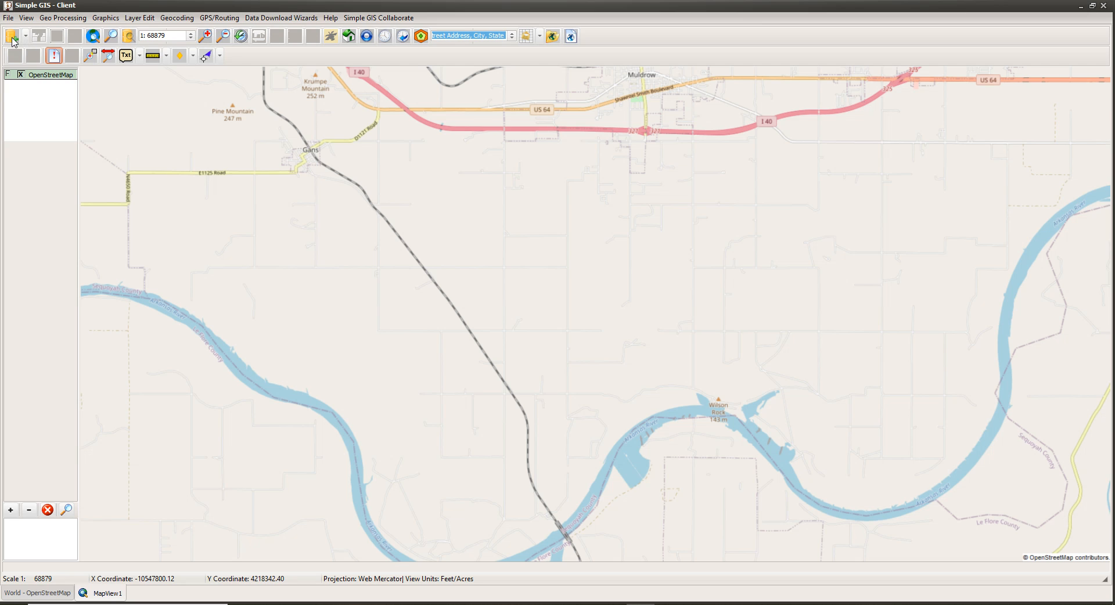
pyautogui.click(12, 41)
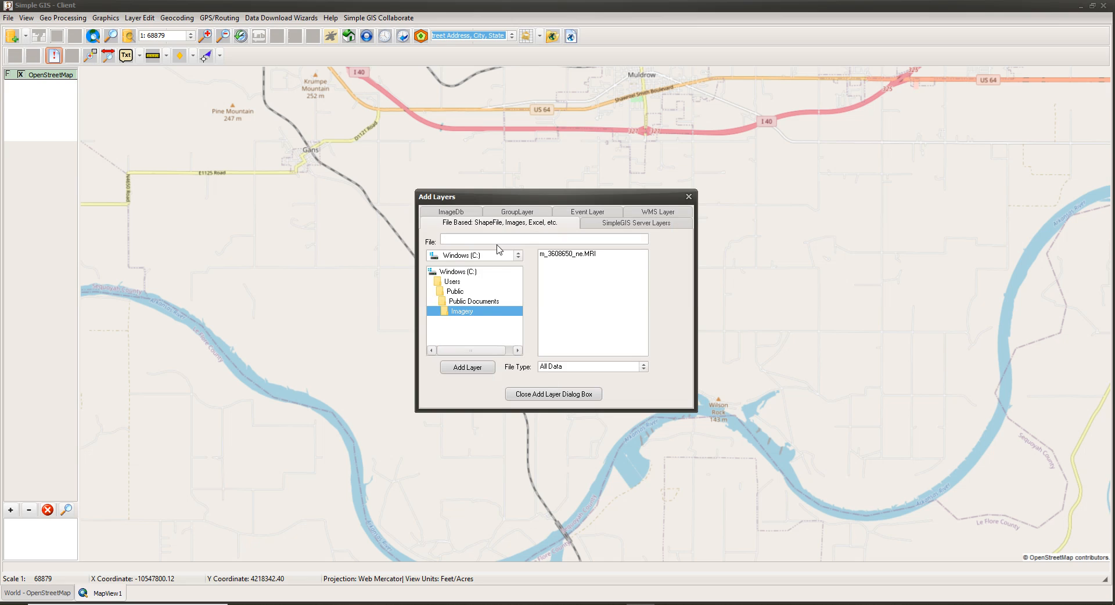
pyautogui.click(654, 230)
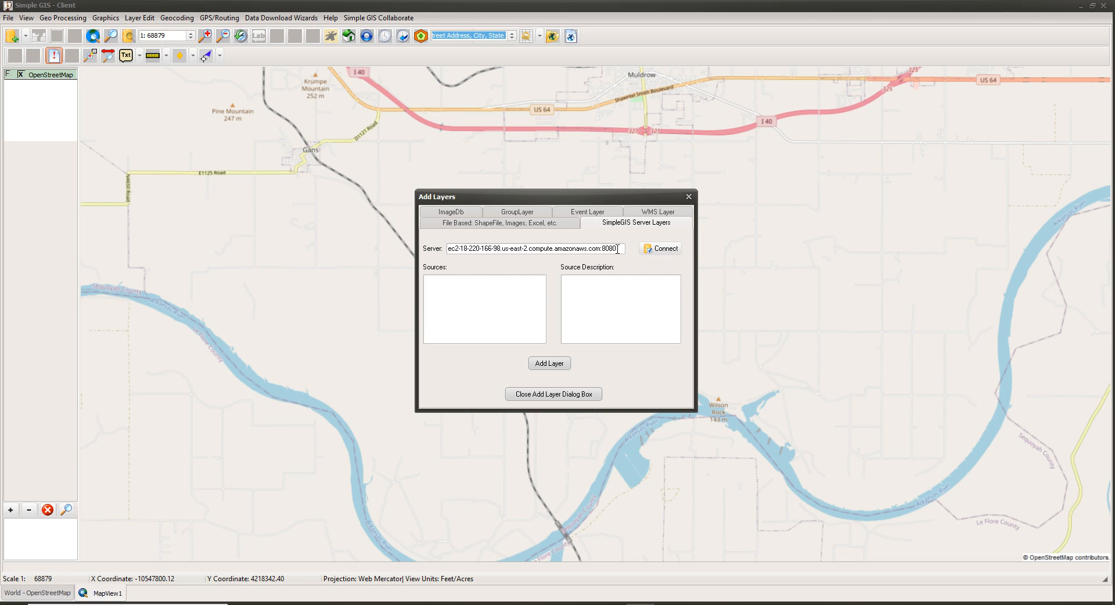
pyautogui.click(666, 248)
pyautogui.click(441, 281)
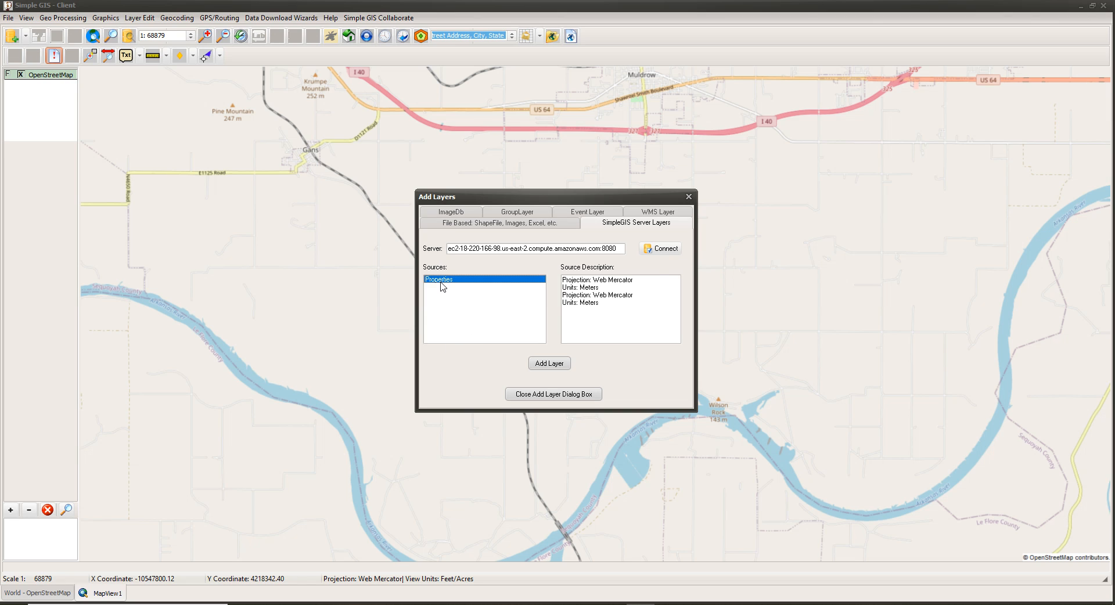
pyautogui.click(549, 364)
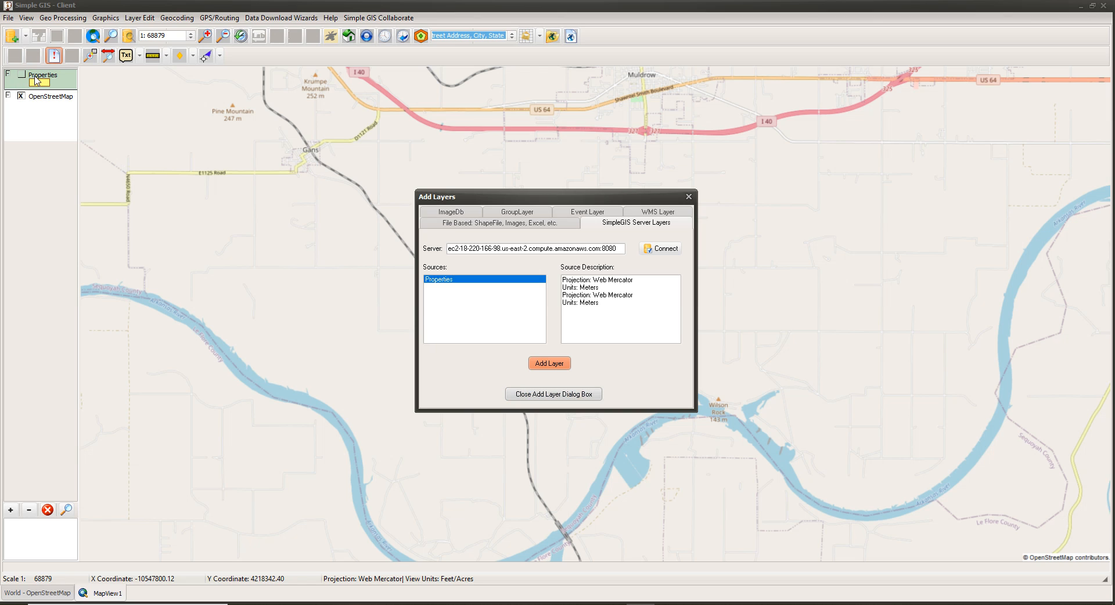
pyautogui.click(552, 394)
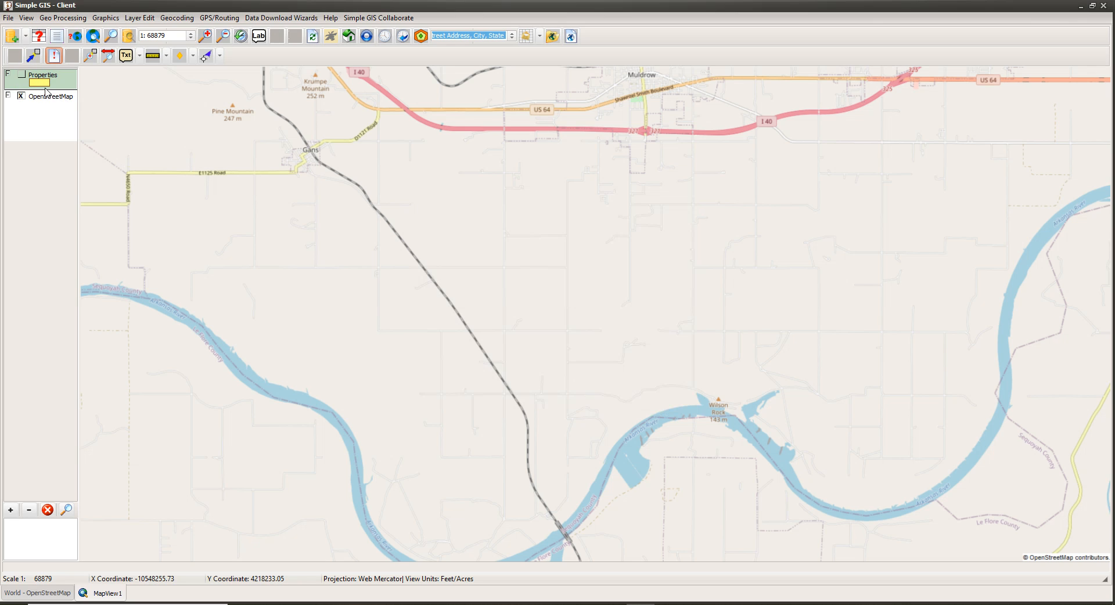
pyautogui.click(20, 76)
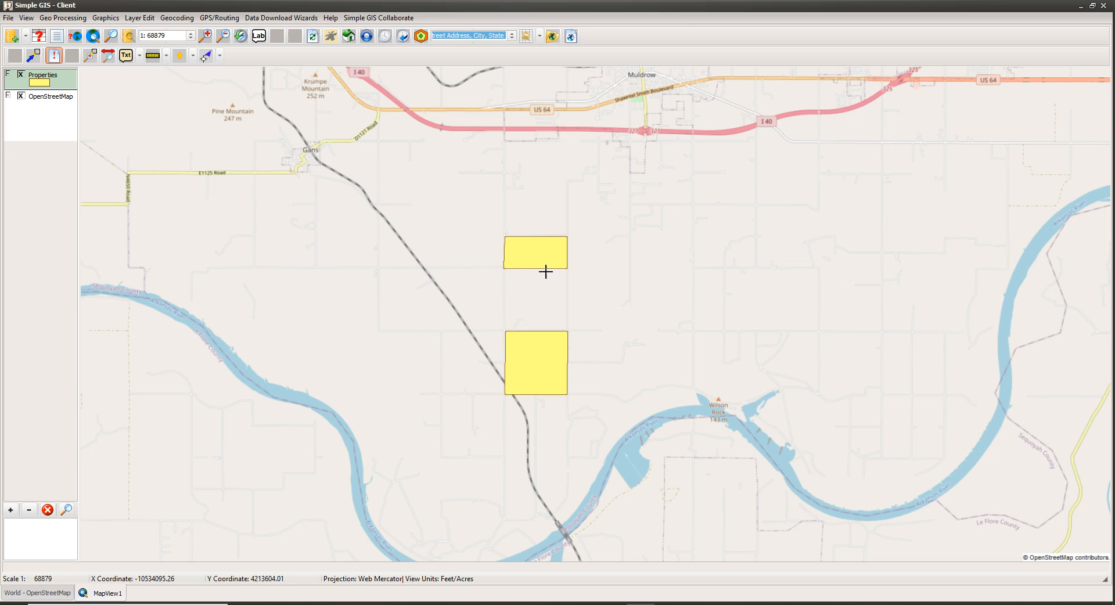
# Change the Properties layer's simple legend symbol to the blue diagonal hatch with a blue outline and apply it
pyautogui.doubleClick(42, 83)
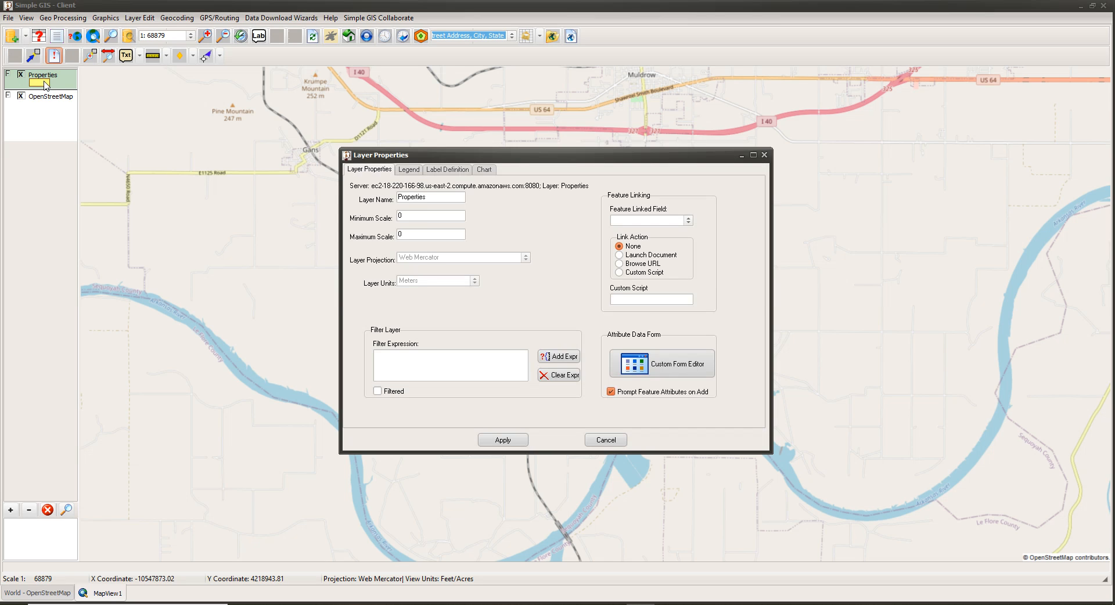
pyautogui.click(415, 173)
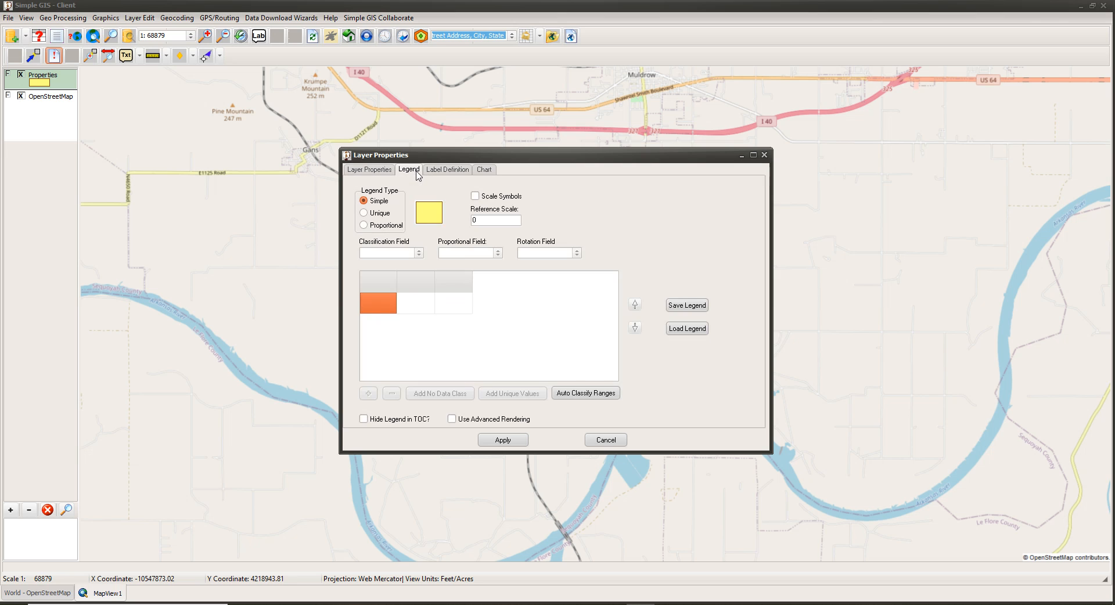
pyautogui.click(432, 214)
pyautogui.click(517, 281)
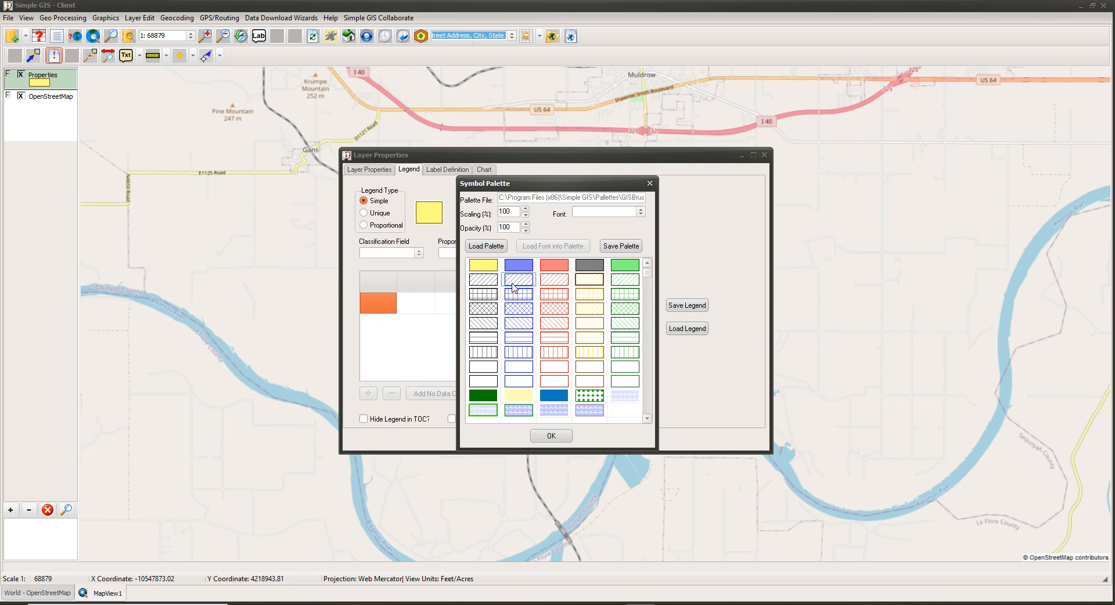
pyautogui.click(551, 435)
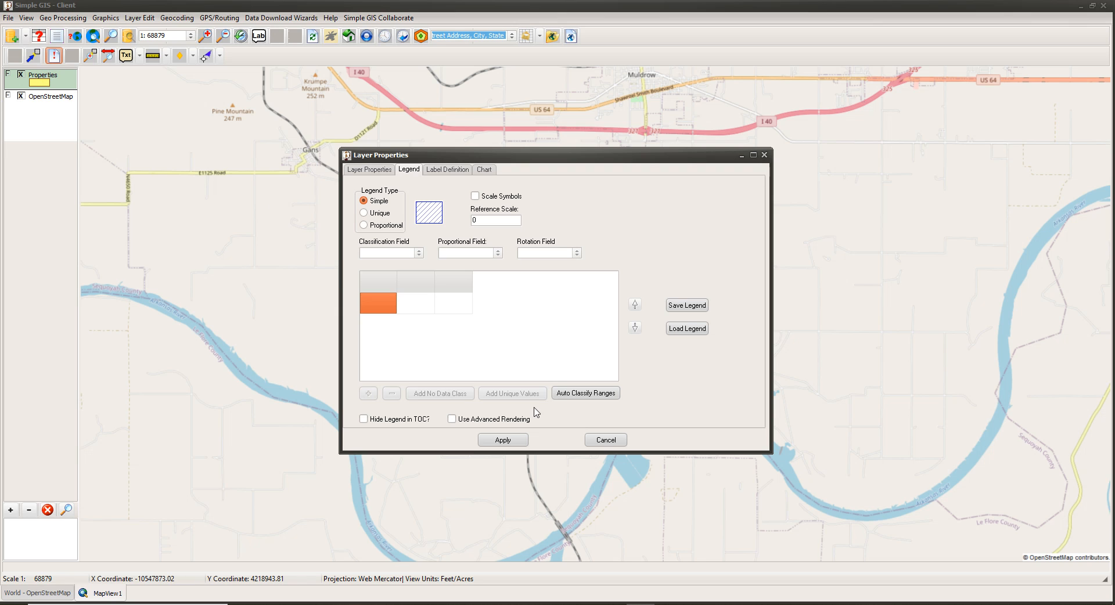
pyautogui.click(509, 442)
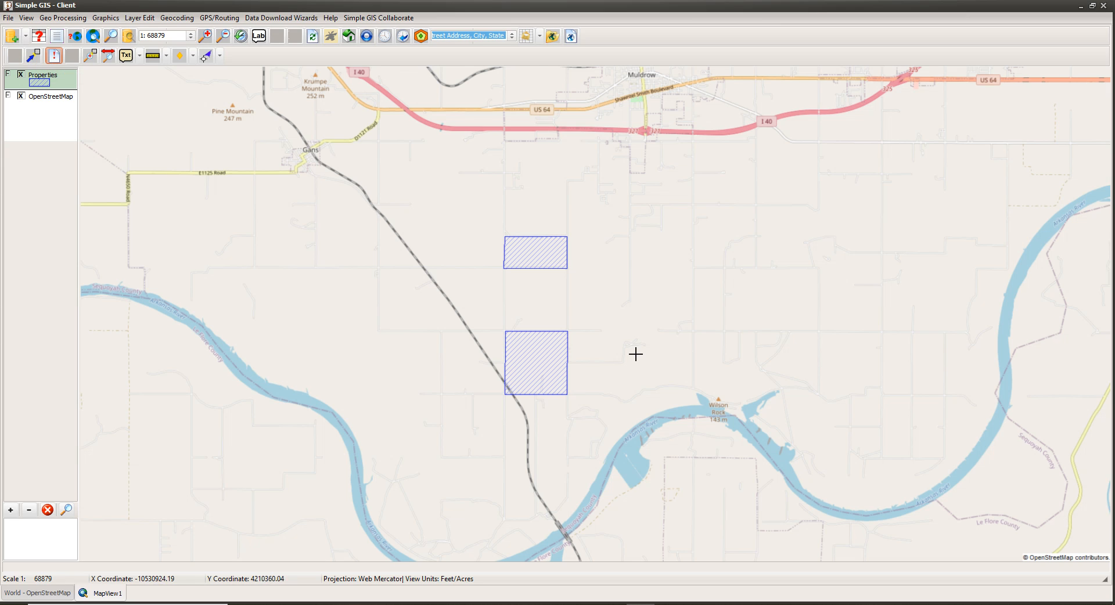
# View the attributes and photos of the upper and lower property polygons served from the published layer
pyautogui.click(540, 256)
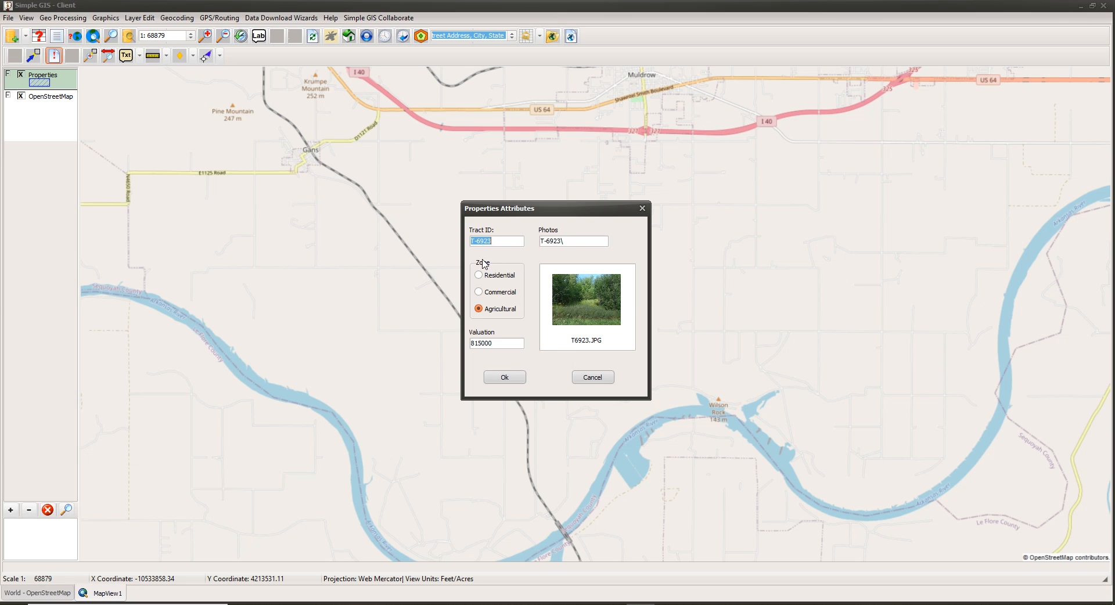
pyautogui.click(512, 380)
pyautogui.click(528, 367)
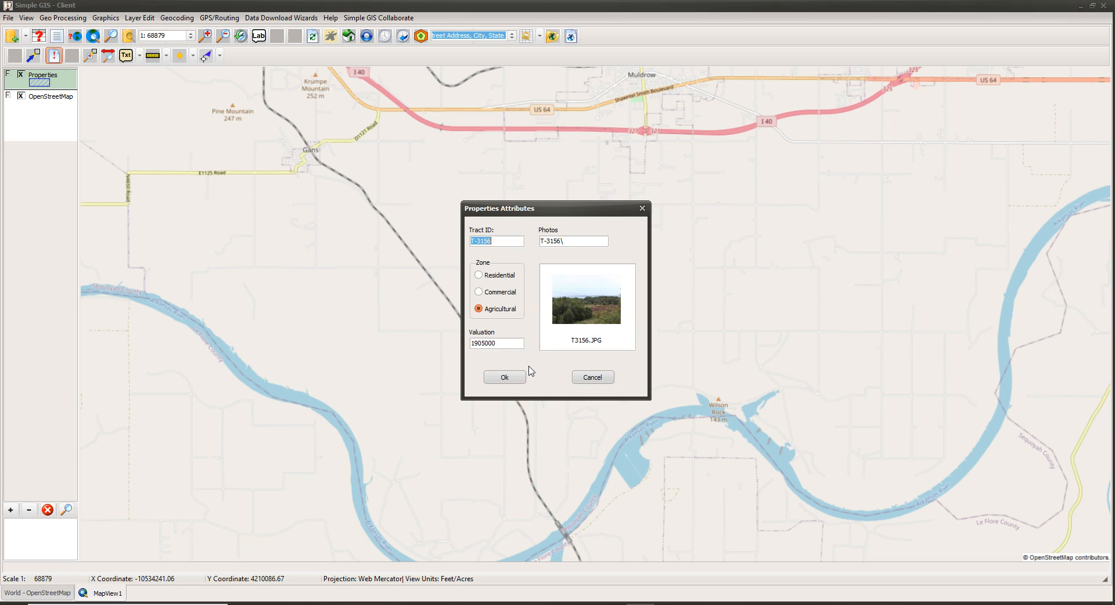
pyautogui.click(592, 377)
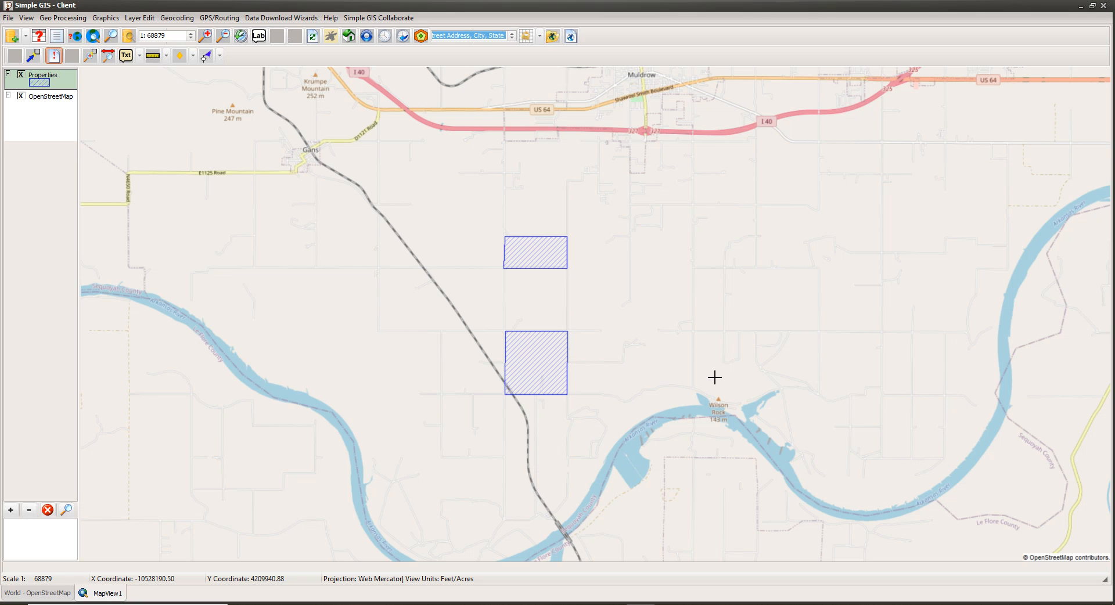
# Enable editing on the Properties layer and move the upper polygon's northeast vertex outward to the northeast with Edit Vertex
pyautogui.rightClick(39, 87)
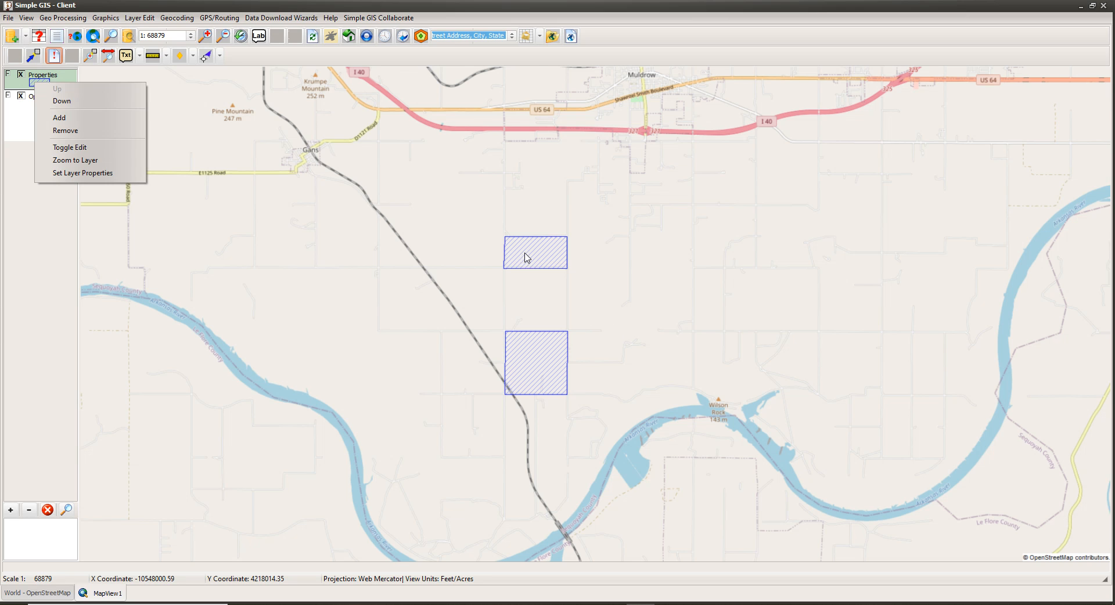
pyautogui.click(63, 148)
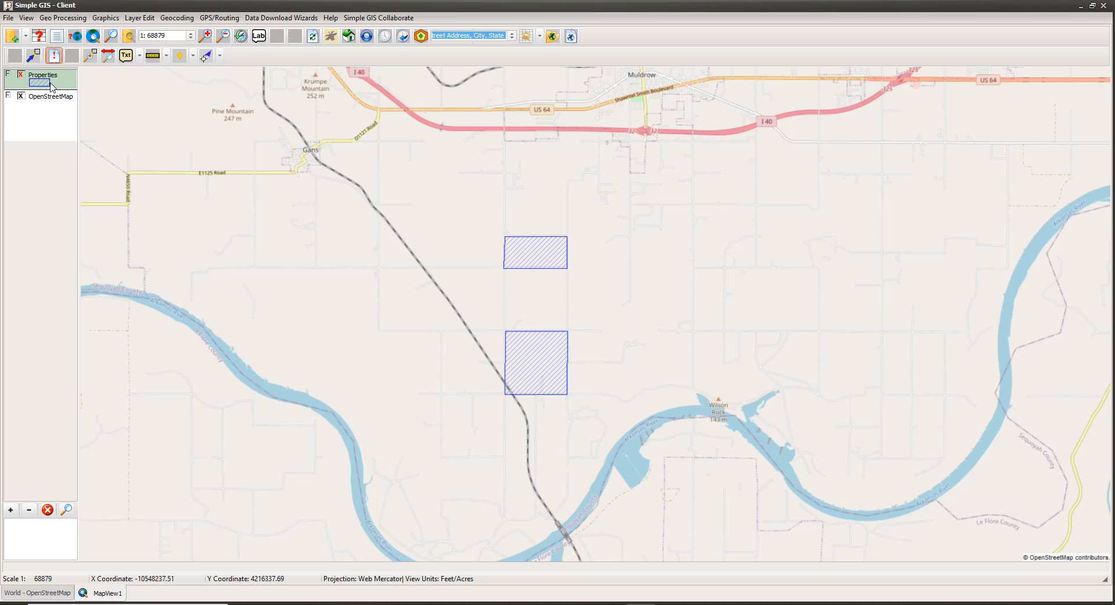
pyautogui.click(219, 55)
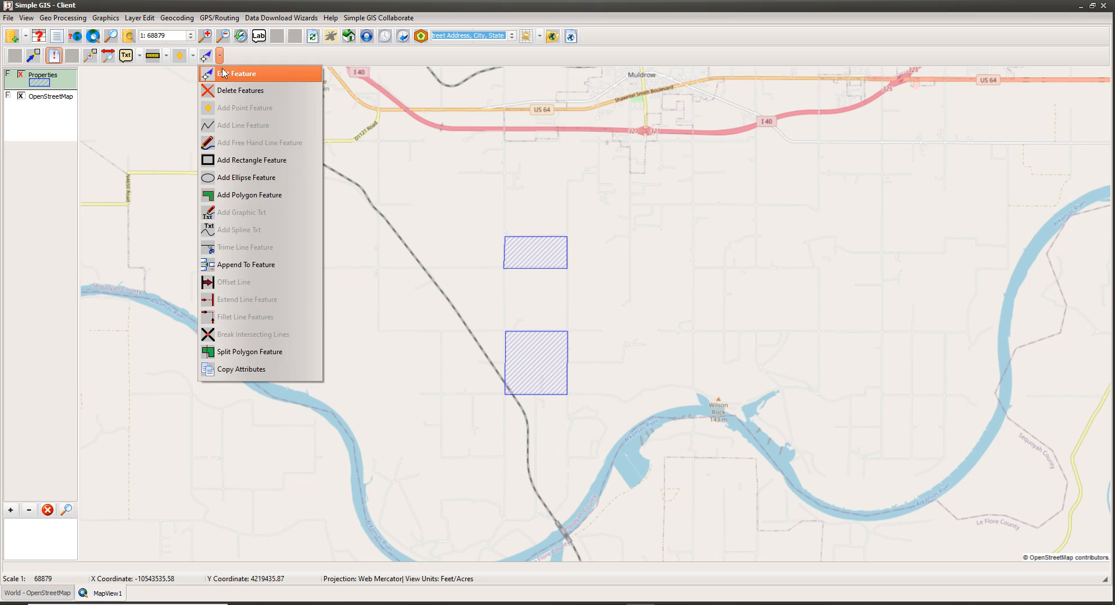
pyautogui.click(224, 73)
pyautogui.moveTo(505, 219); pyautogui.dragTo(578, 283)
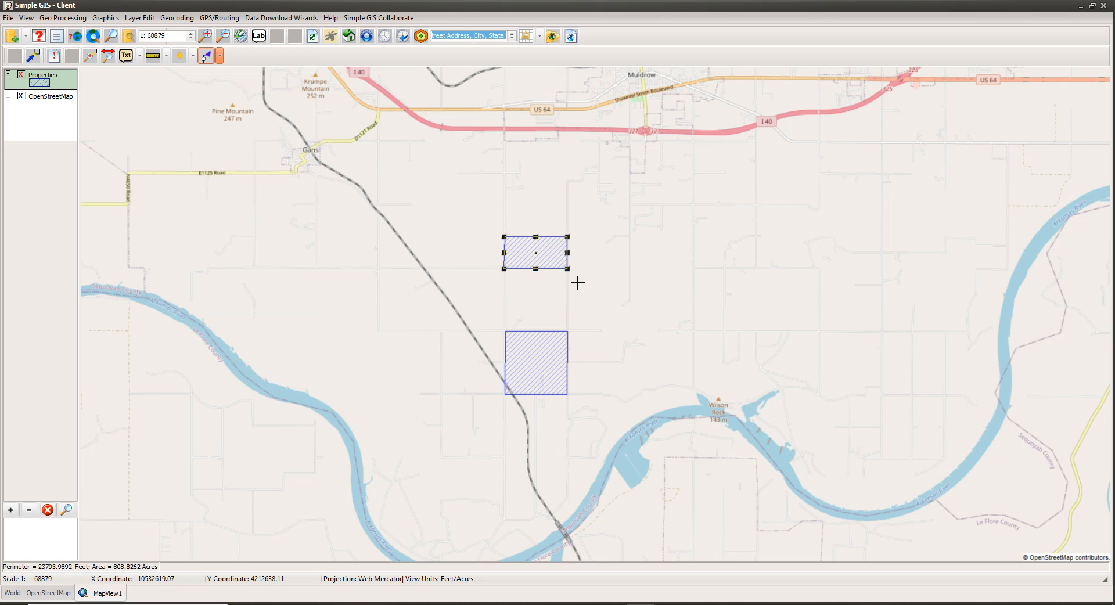
pyautogui.rightClick(610, 281)
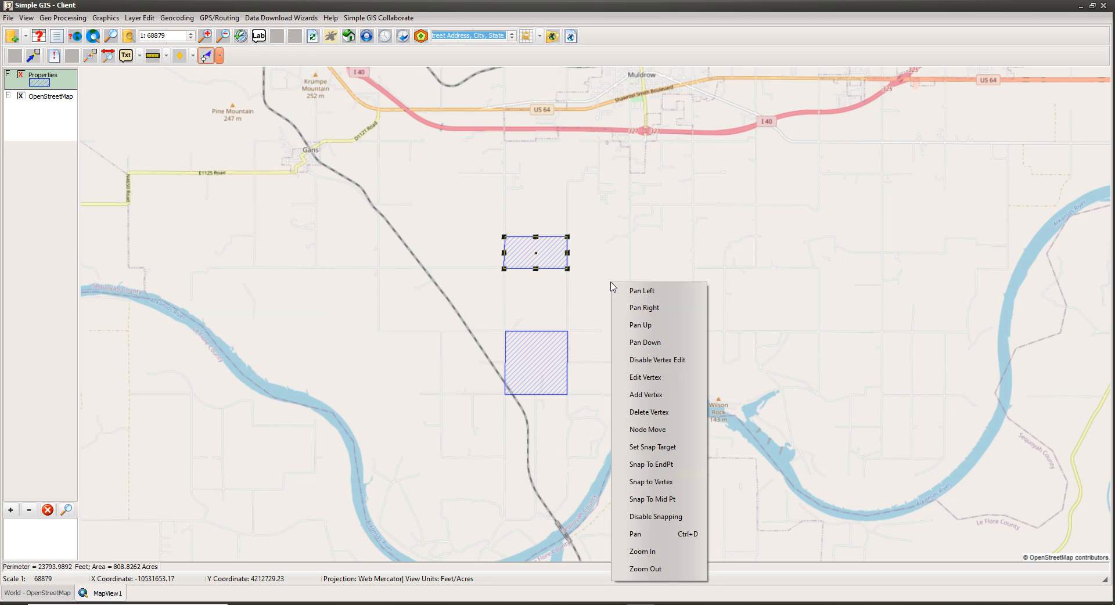
pyautogui.click(646, 378)
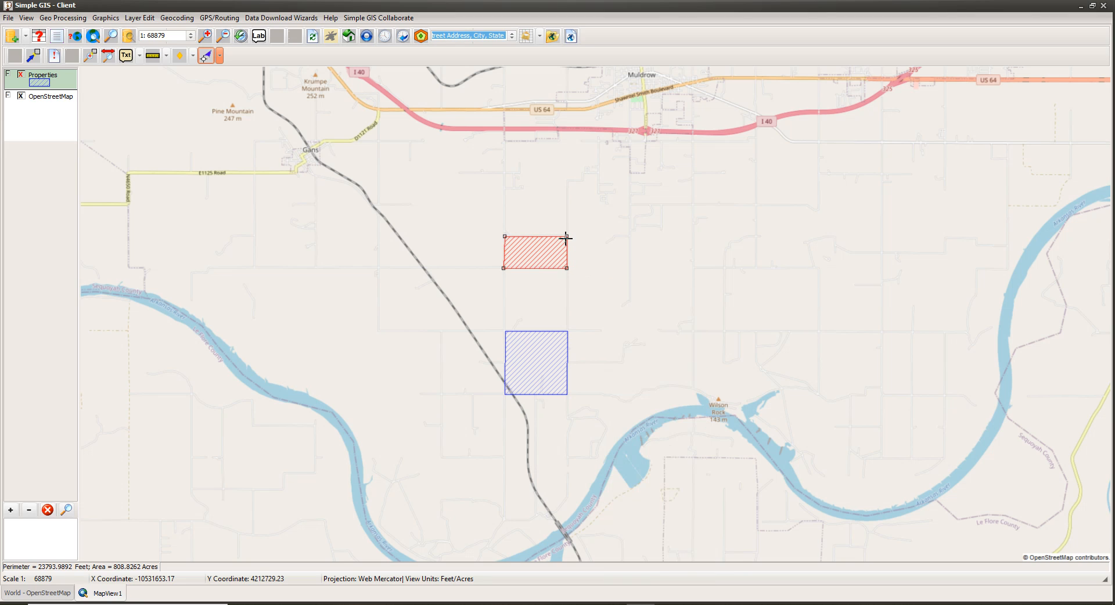
pyautogui.moveTo(566, 236); pyautogui.dragTo(583, 227)
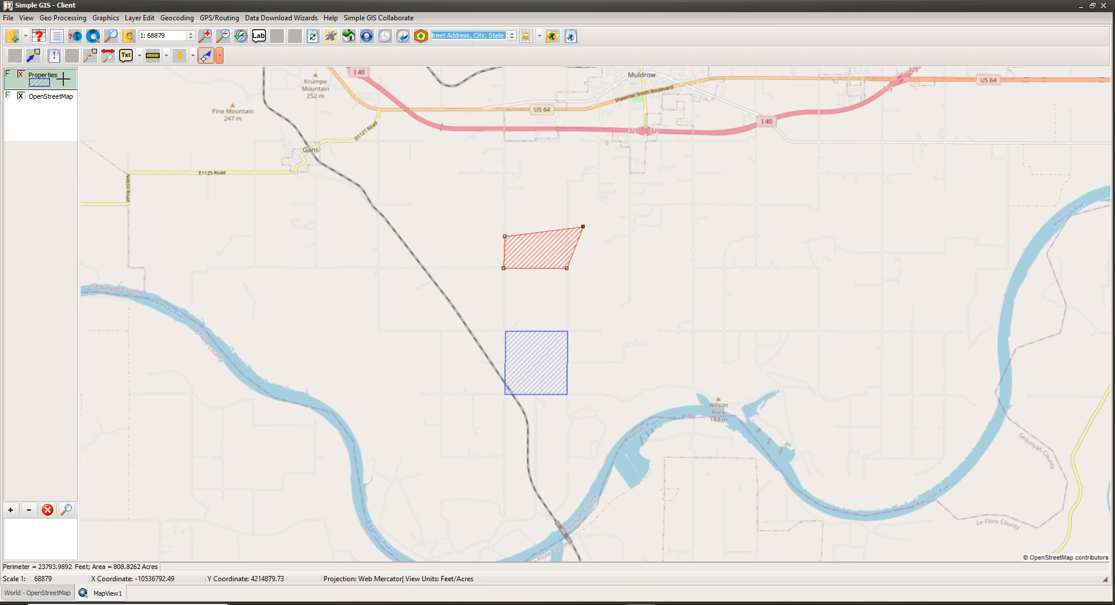
# Start a new project from the US Boundaries template, discarding the changes to the current project
pyautogui.click(9, 19)
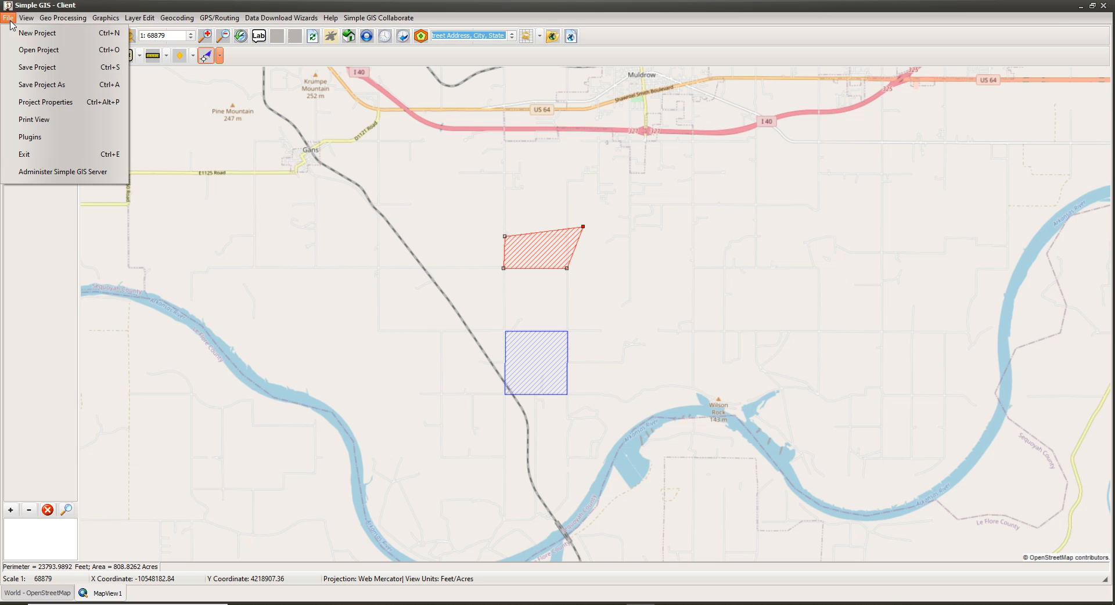
pyautogui.click(20, 34)
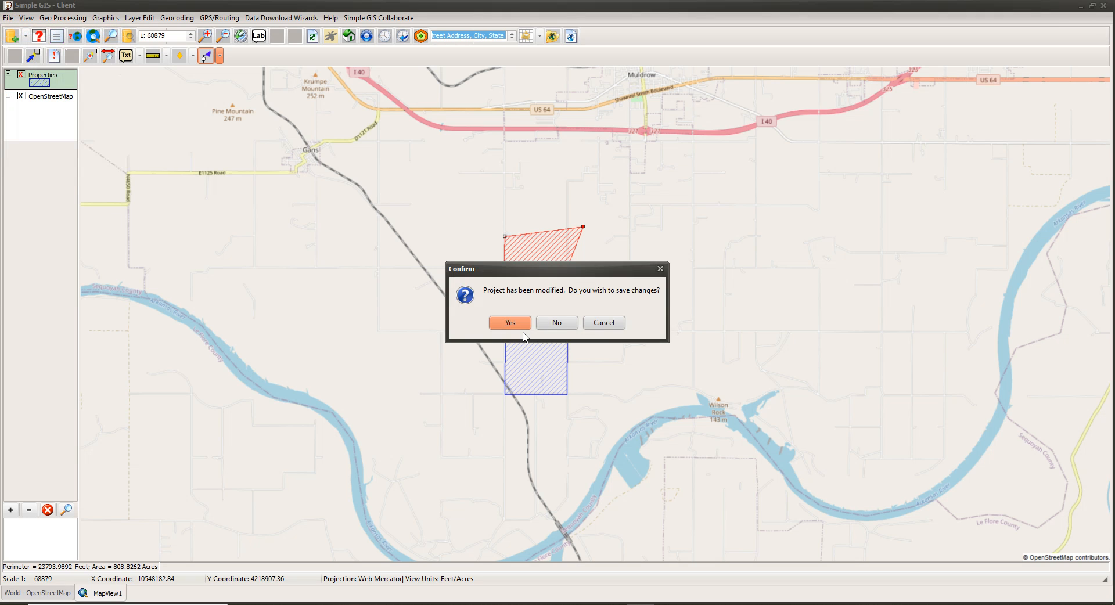
pyautogui.click(556, 325)
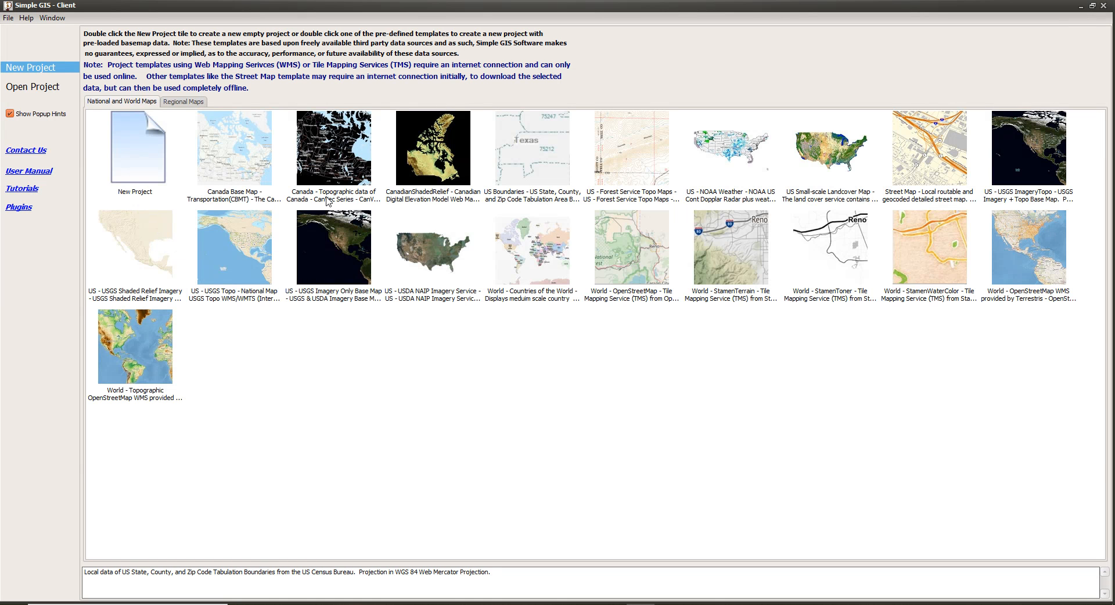
pyautogui.doubleClick(531, 171)
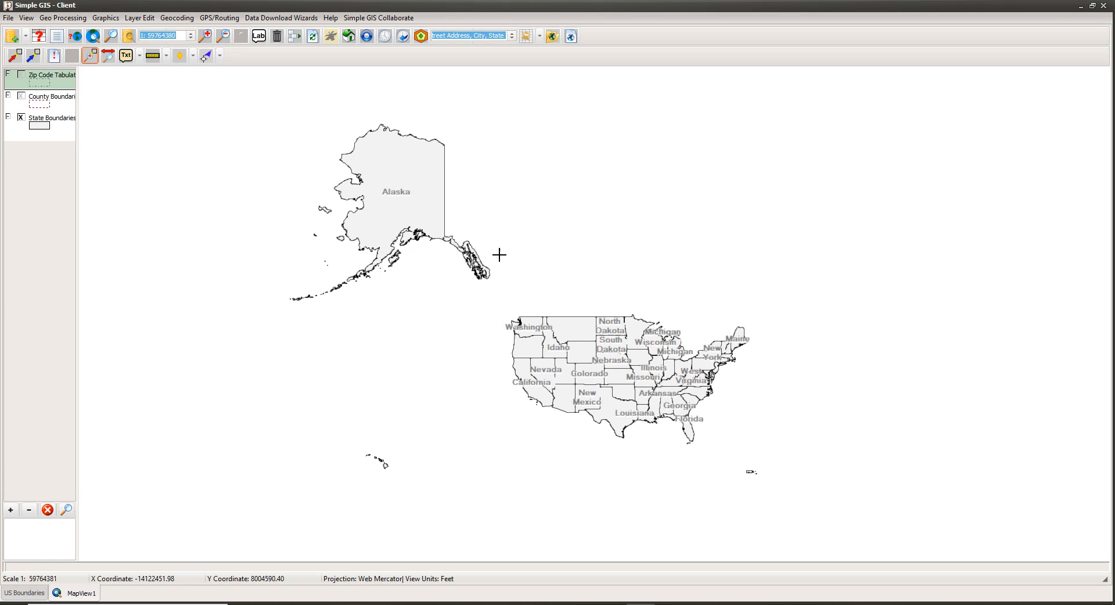
# Remove the Zip Code Tabulation and County Boundaries layers from the project
pyautogui.rightClick(42, 85)
pyautogui.click(55, 134)
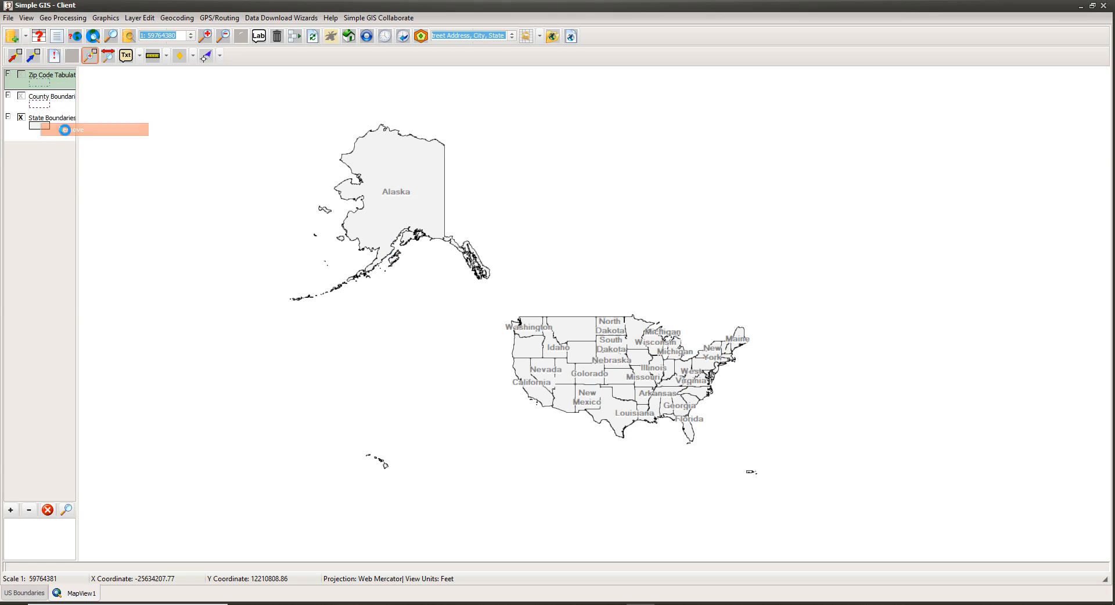
pyautogui.rightClick(50, 82)
pyautogui.click(74, 130)
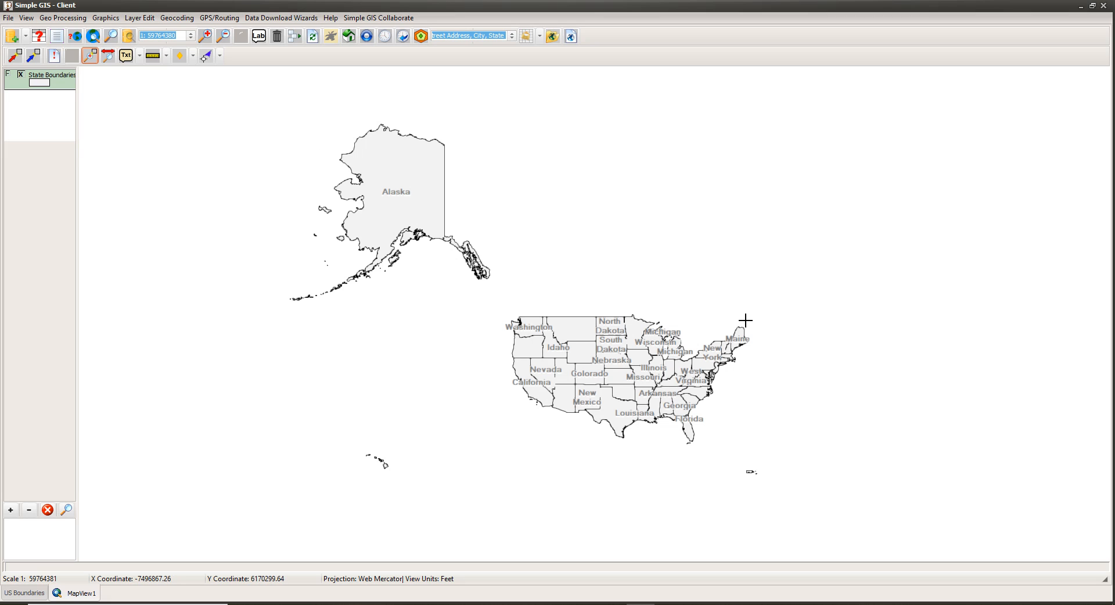
# Connect to Simple GIS Server administration at ec2-18-220-166-98.us-east-2.compute.amazonaws.com:8080 and log in with the administrator's user name and password
pyautogui.click(8, 19)
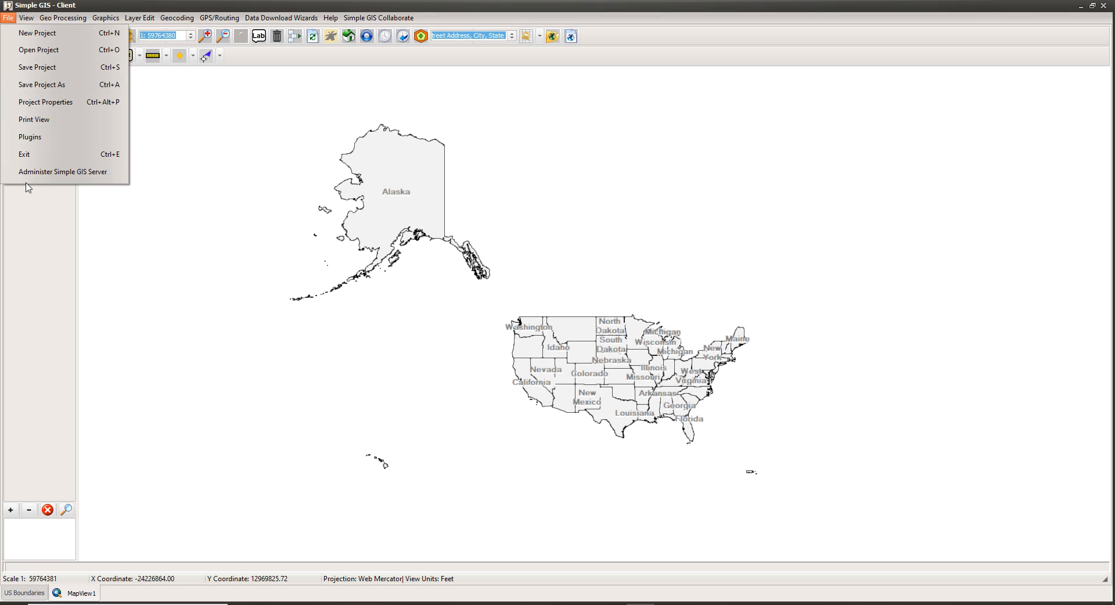
pyautogui.click(44, 175)
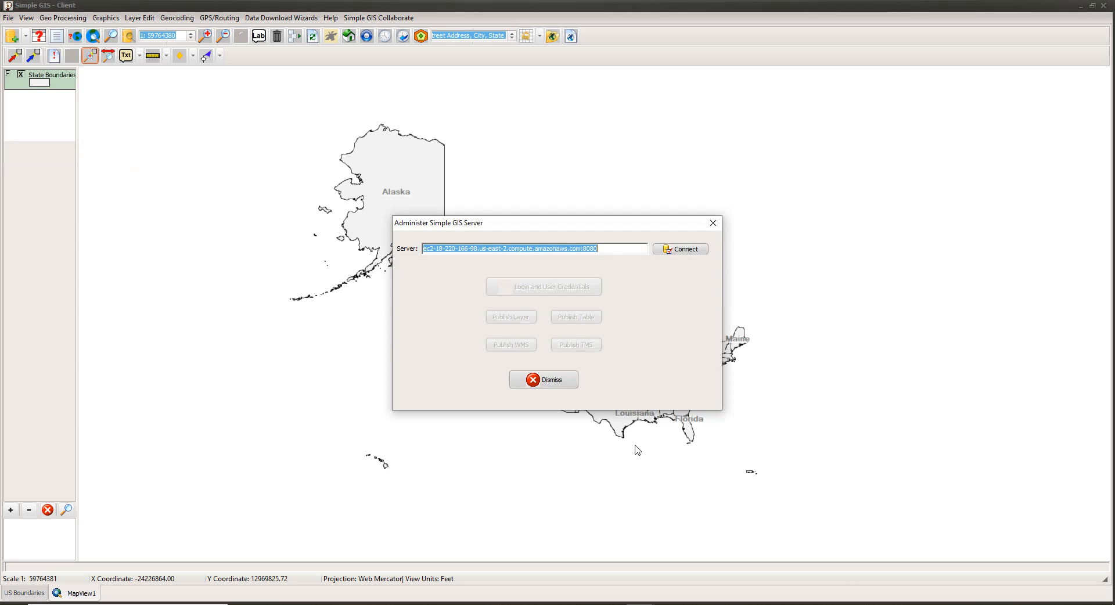
pyautogui.click(681, 256)
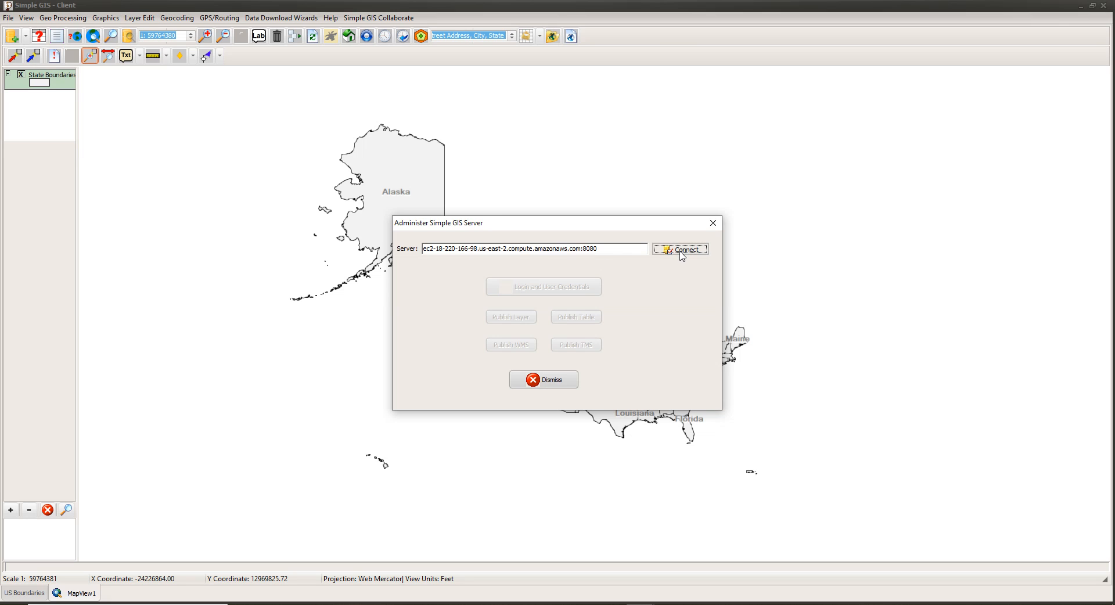
pyautogui.click(524, 307)
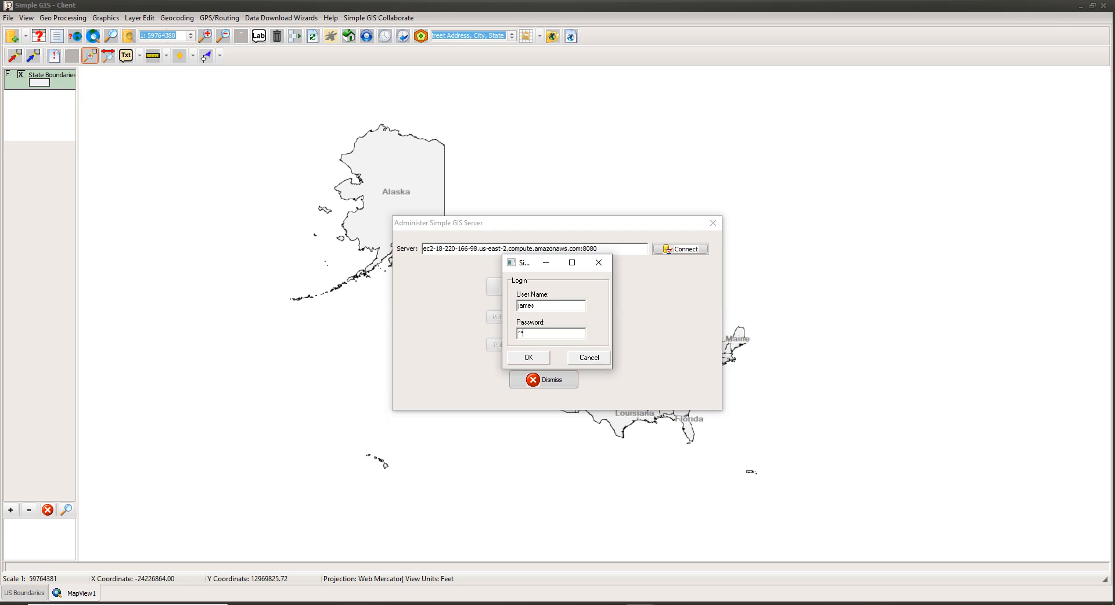
pyautogui.press('Return')
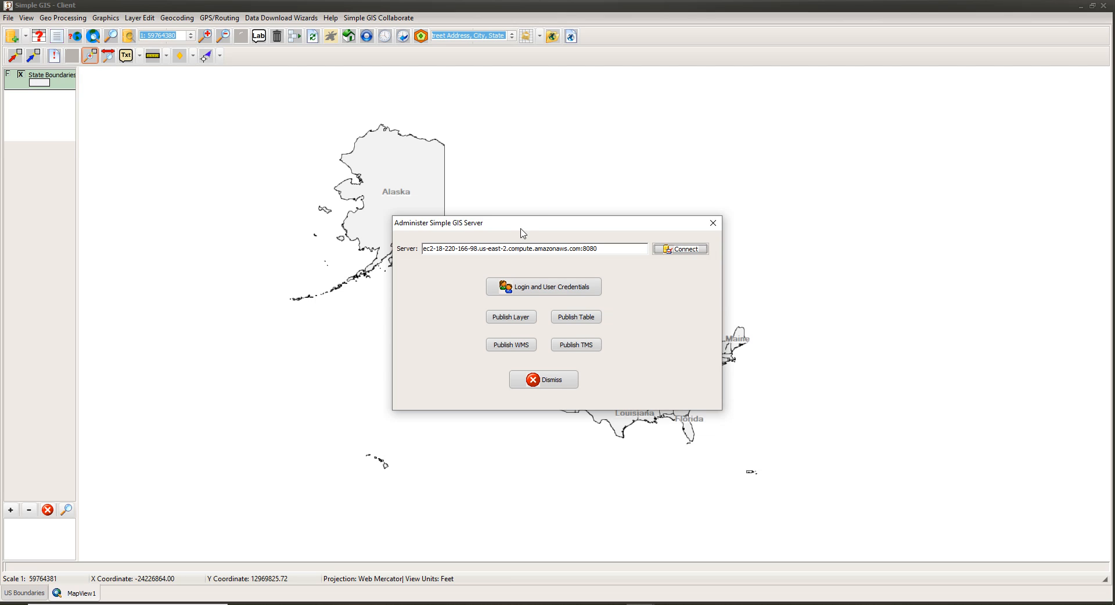
# Publish the existing map to the server as a WMS map named USStates and close the server administration
pyautogui.click(514, 347)
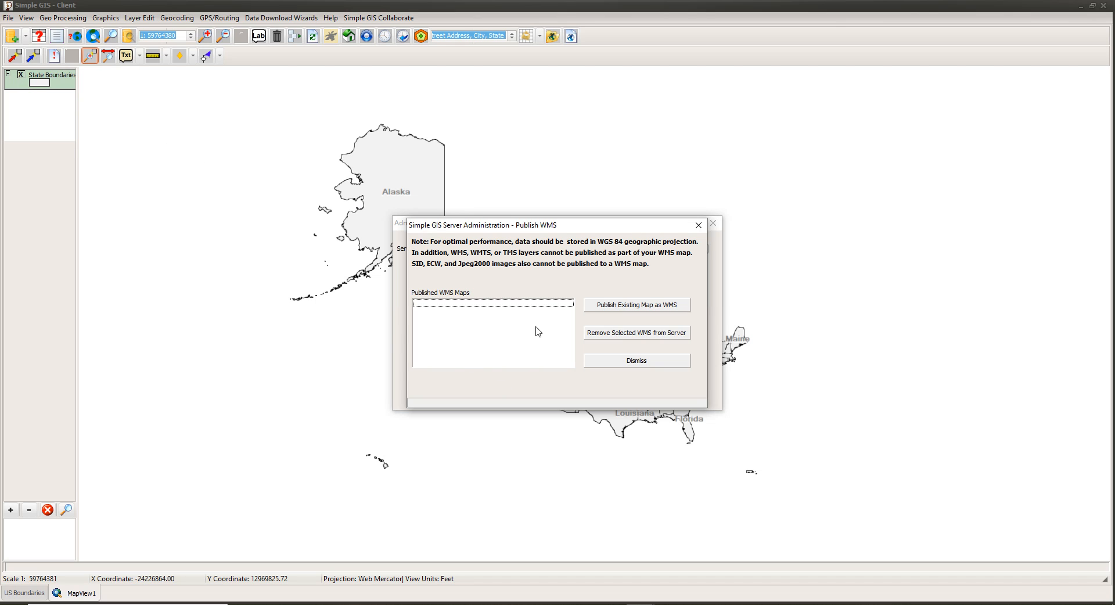
pyautogui.click(637, 312)
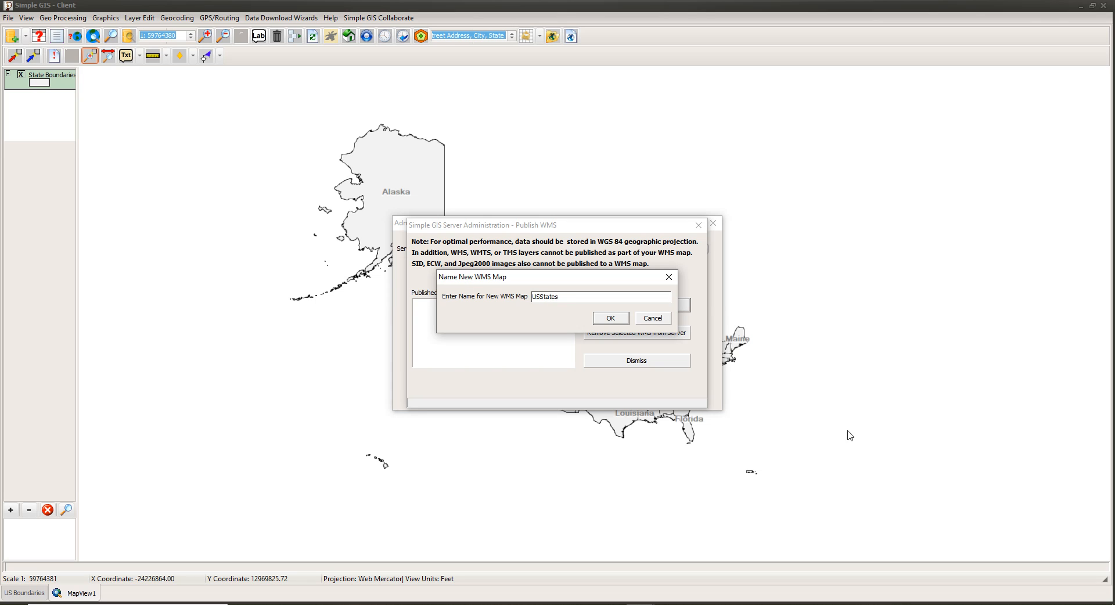
pyautogui.click(621, 321)
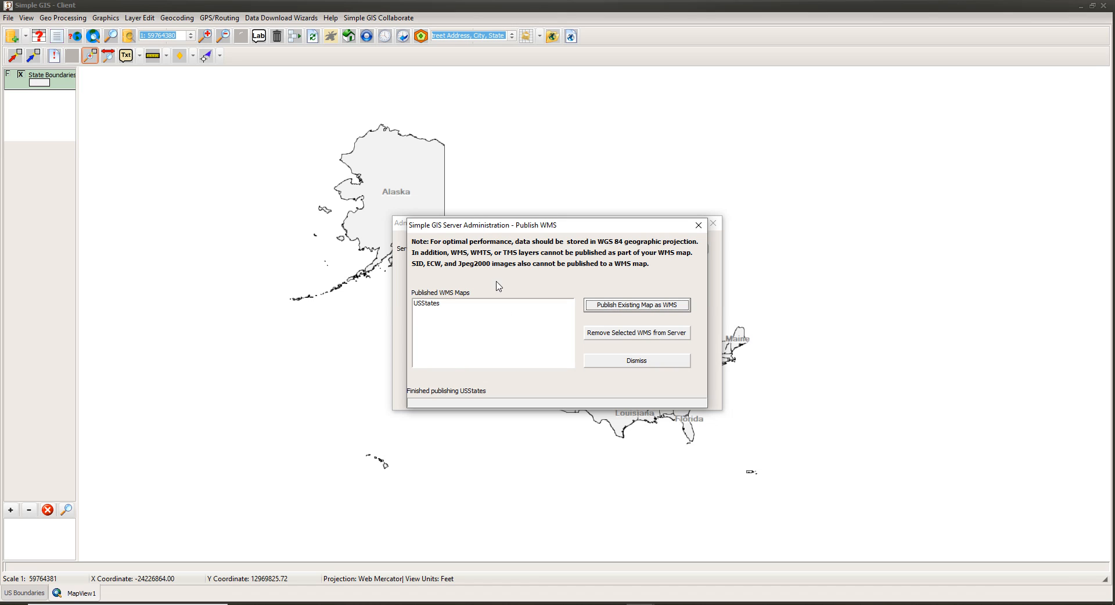
pyautogui.click(431, 307)
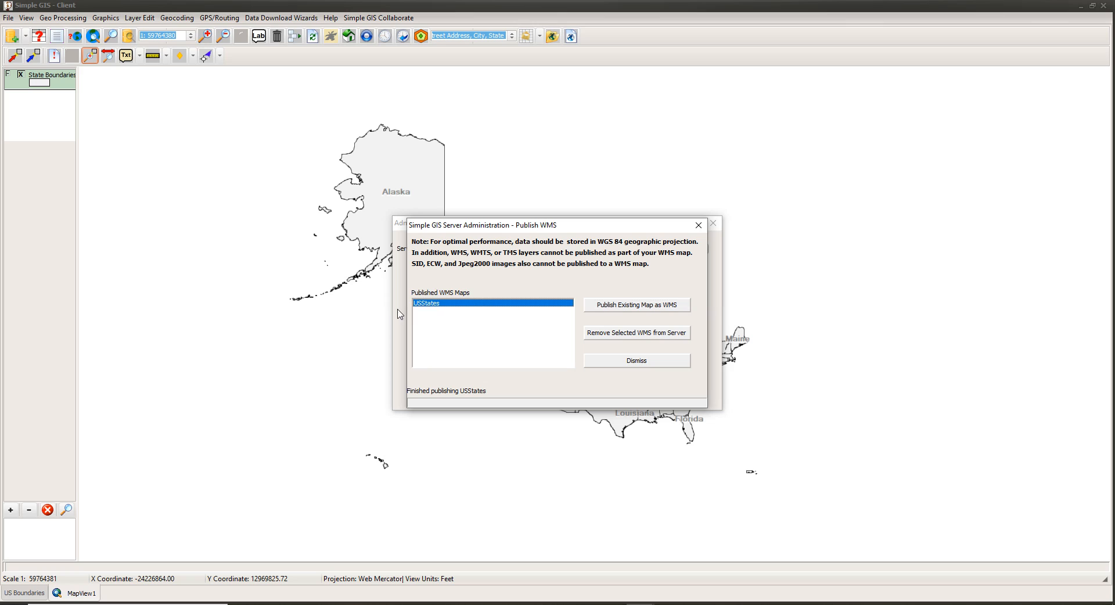
pyautogui.click(633, 363)
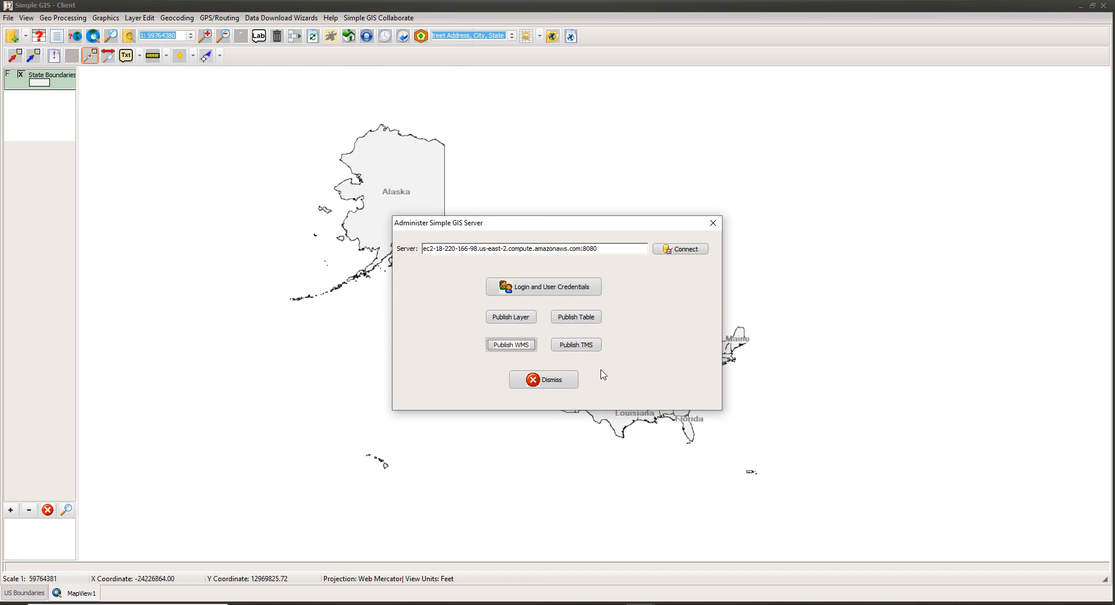
pyautogui.click(545, 382)
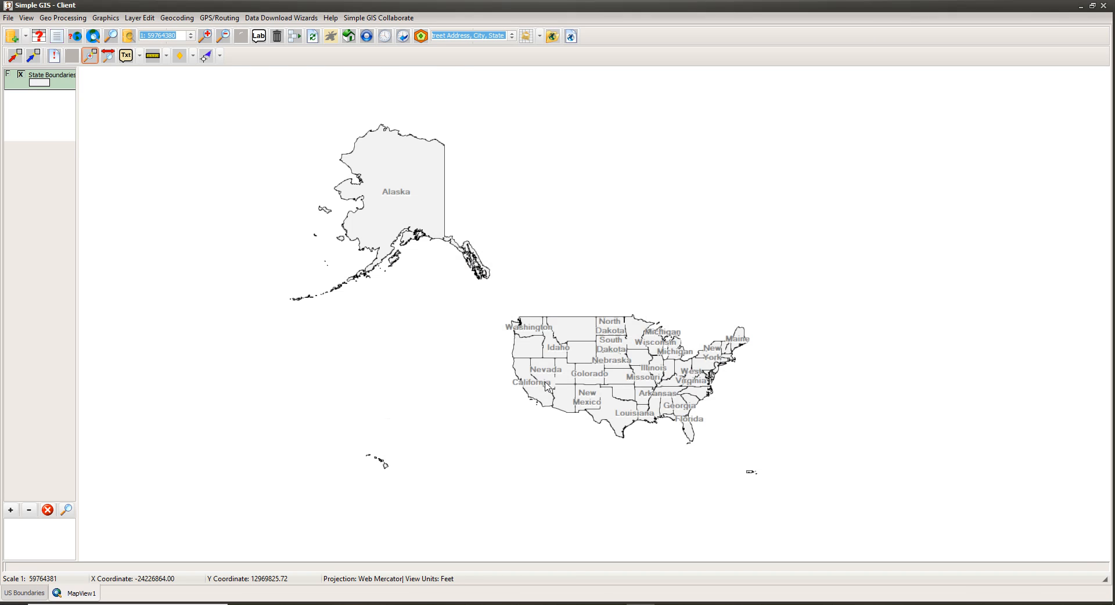
# Hide the local State Boundaries layer and begin configuring a new WMS layer named WMs Layer
pyautogui.rightClick(34, 81)
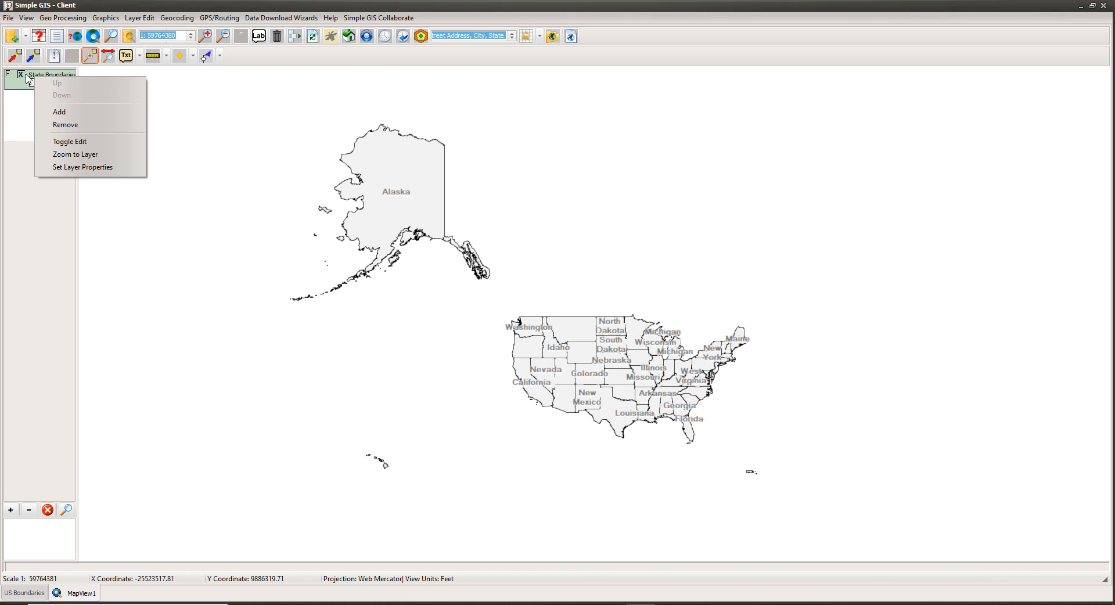
pyautogui.click(21, 74)
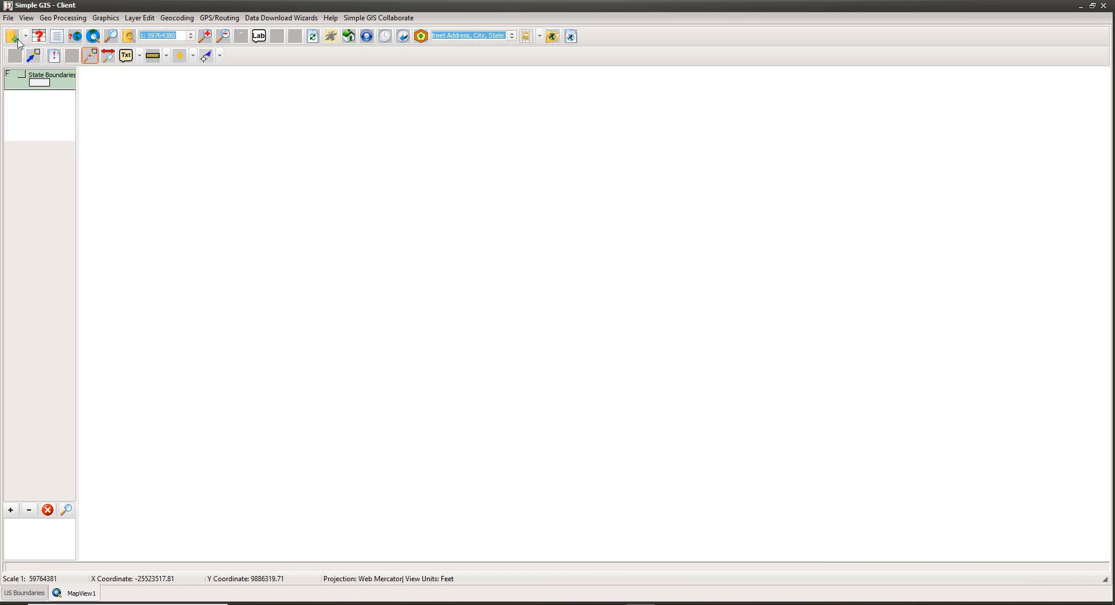
pyautogui.click(18, 41)
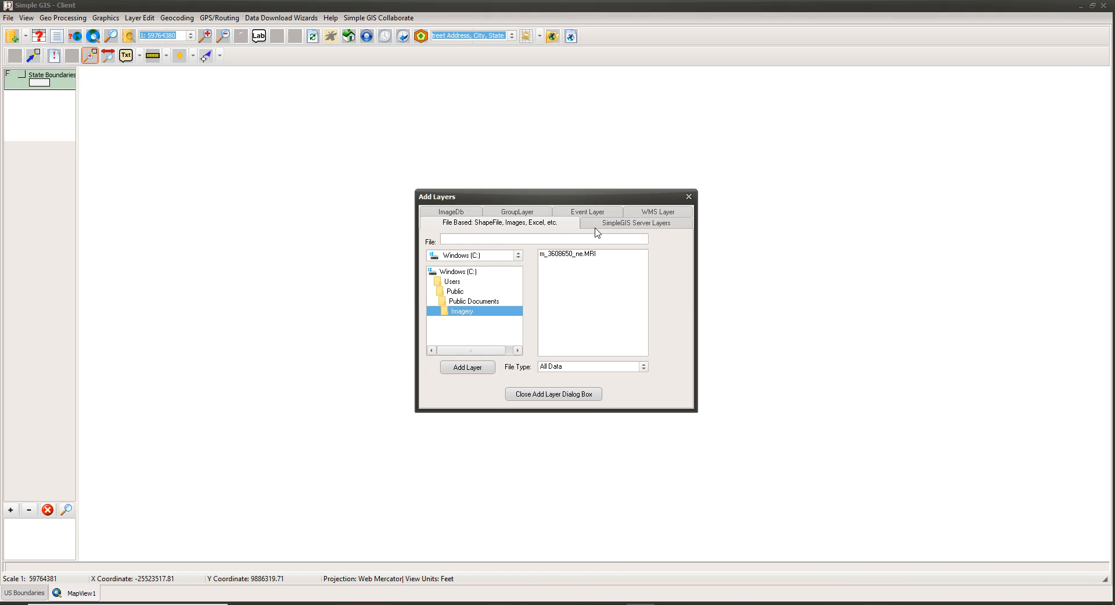
pyautogui.click(657, 212)
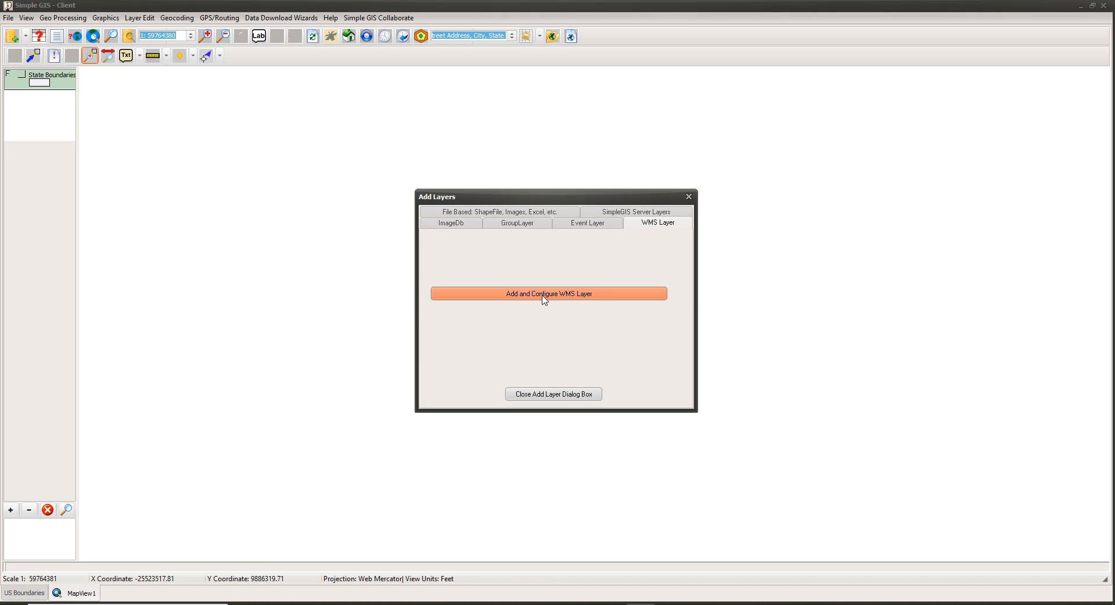
pyautogui.click(544, 296)
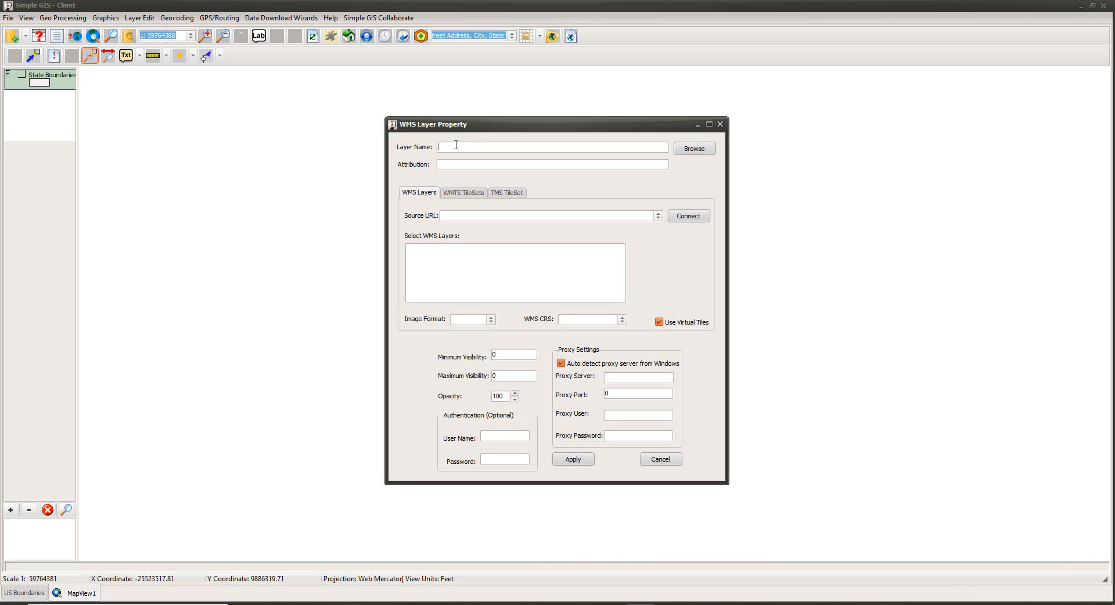
pyautogui.write('WMs Layer')
pyautogui.click(465, 217)
pyautogui.write('hhtp://')
pyautogui.press('BackSpace')
pyautogui.press('BackSpace')
pyautogui.press('BackSpace')
pyautogui.press('BackSpace')
pyautogui.press('BackSpace')
pyautogui.press('BackSpace')
pyautogui.write('t')
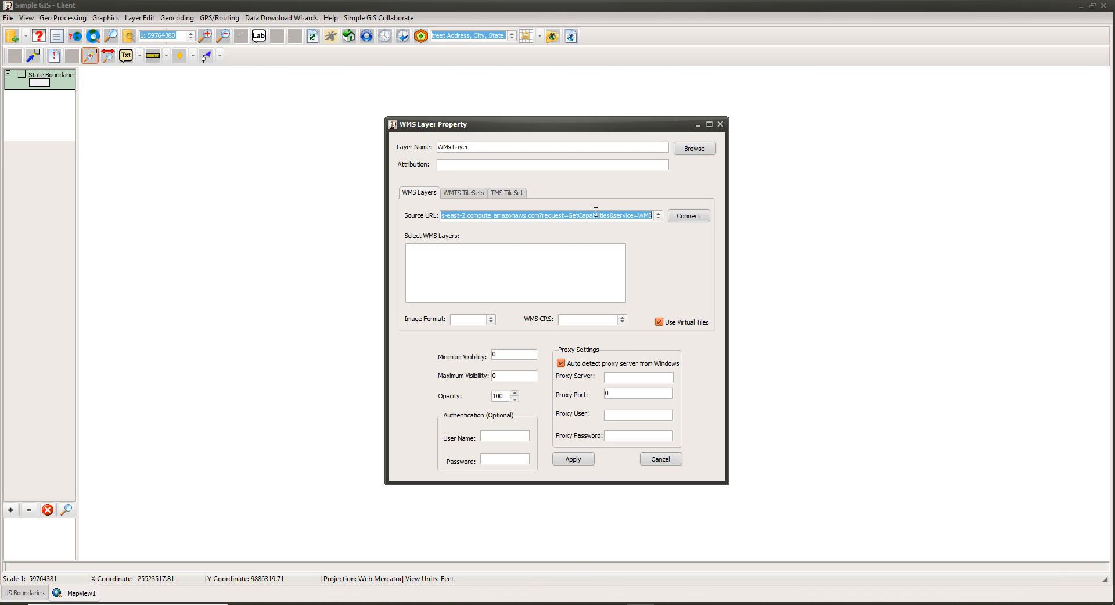
pyautogui.click(552, 218)
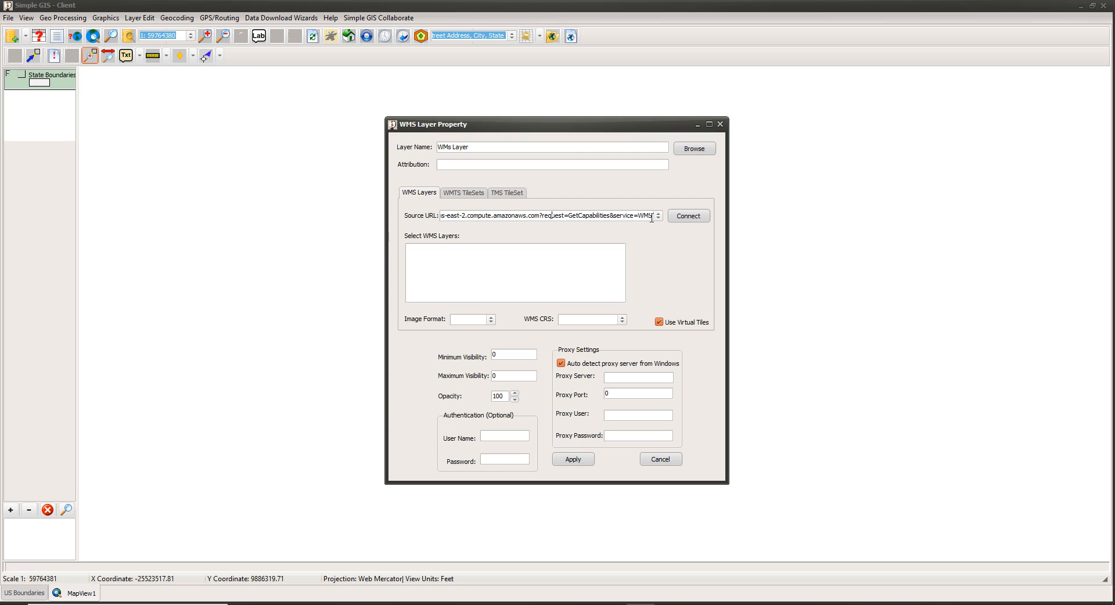
pyautogui.moveTo(651, 218); pyautogui.dragTo(462, 210)
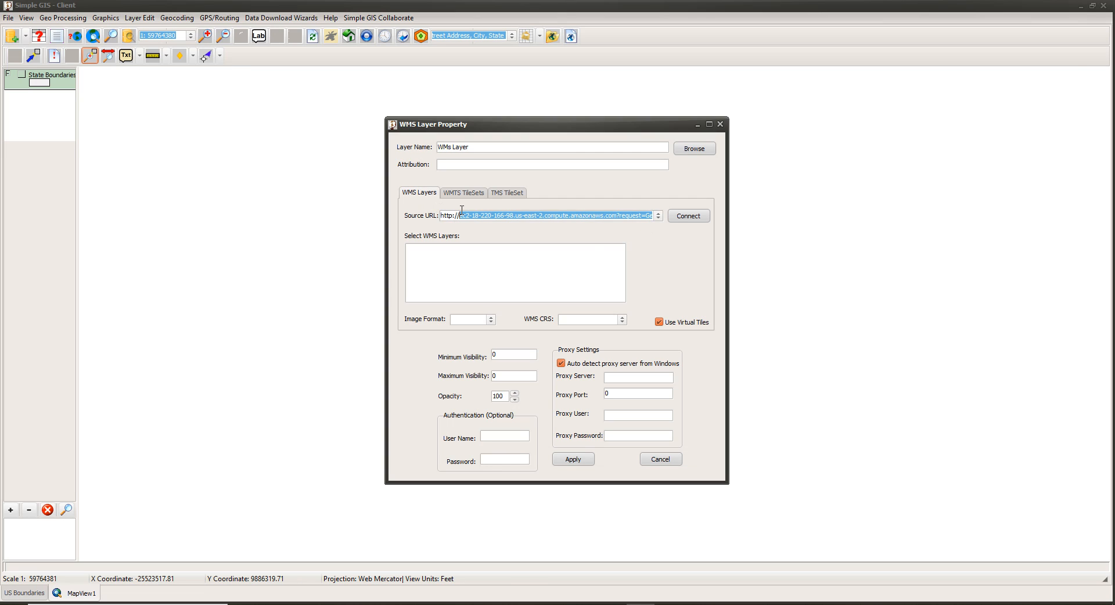
pyautogui.write('ec2-18-220-166-98.us-east-2.compute.amazonaws.com')
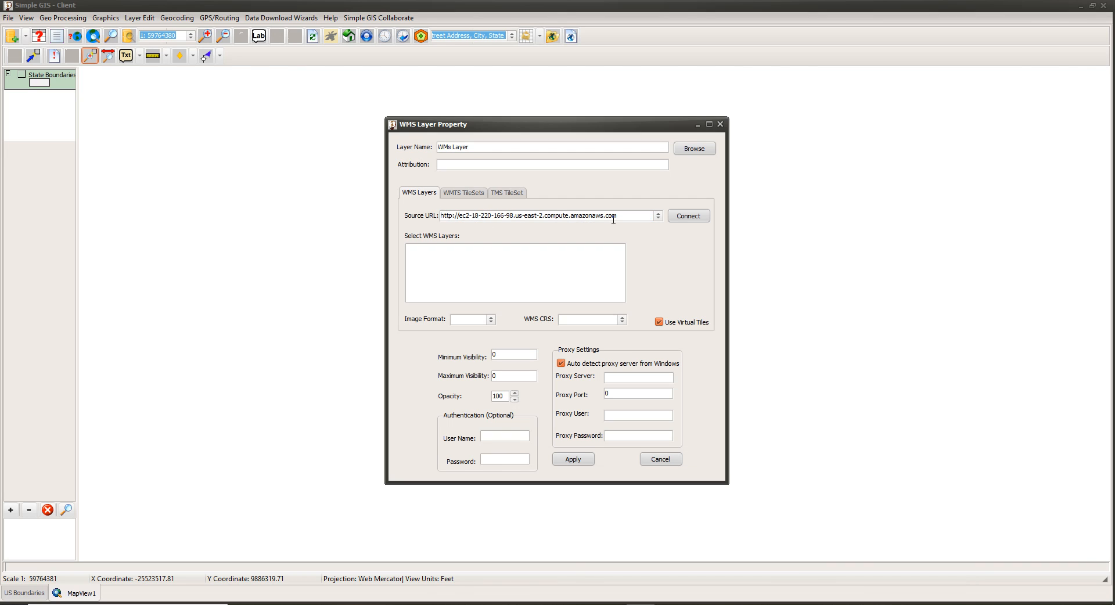
pyautogui.click(687, 215)
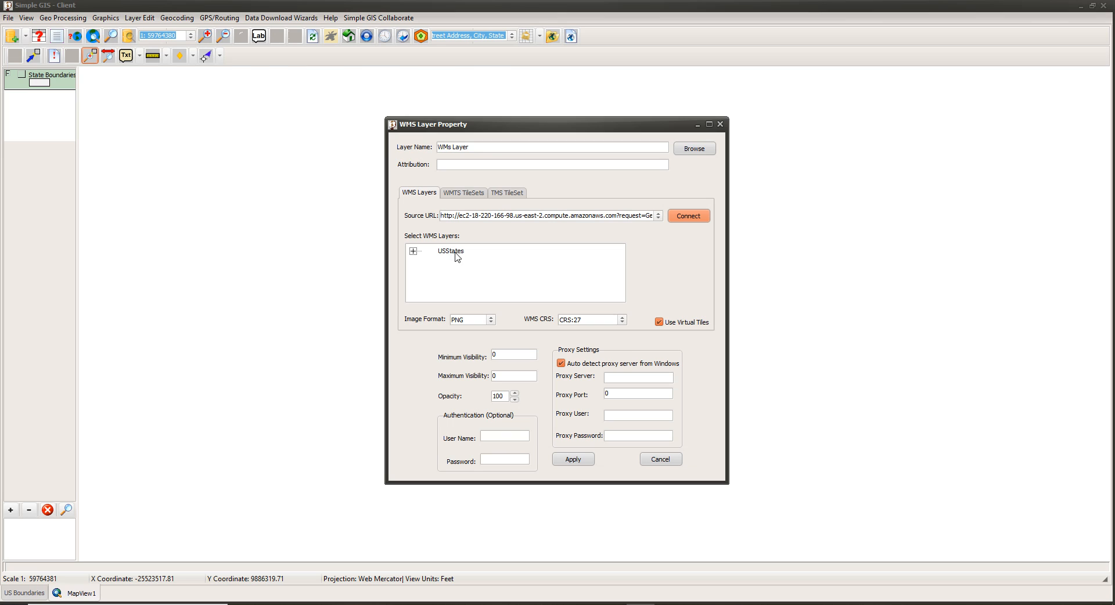
# Choose the State Boundaries layer under USStates, with JPEG image format and EPSG:3857 as the WMS CRS
pyautogui.click(412, 250)
pyautogui.click(428, 251)
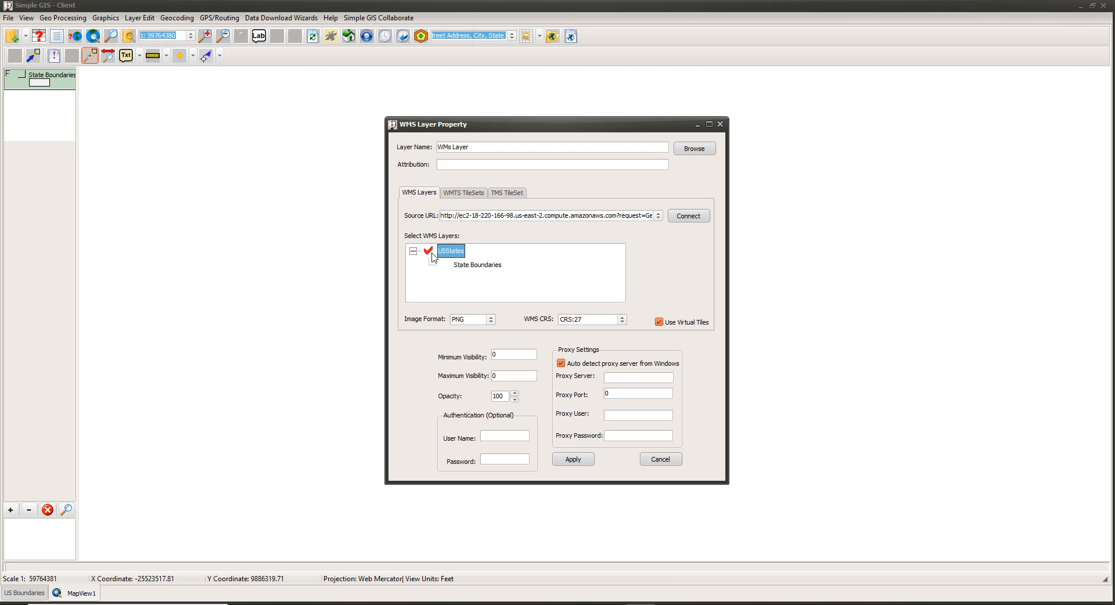
pyautogui.click(460, 264)
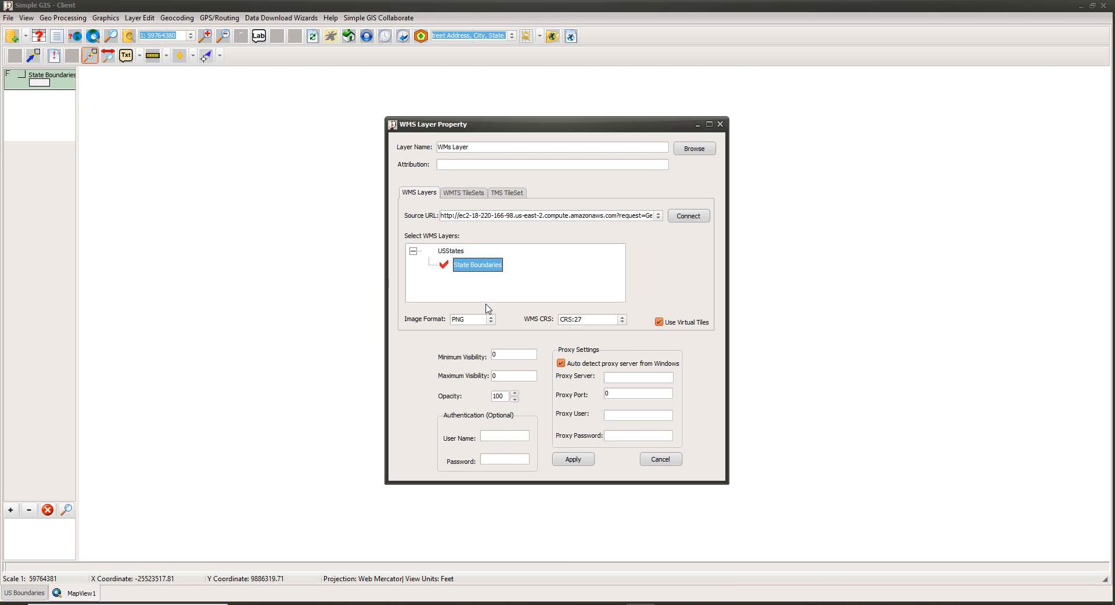
pyautogui.click(490, 319)
pyautogui.click(473, 335)
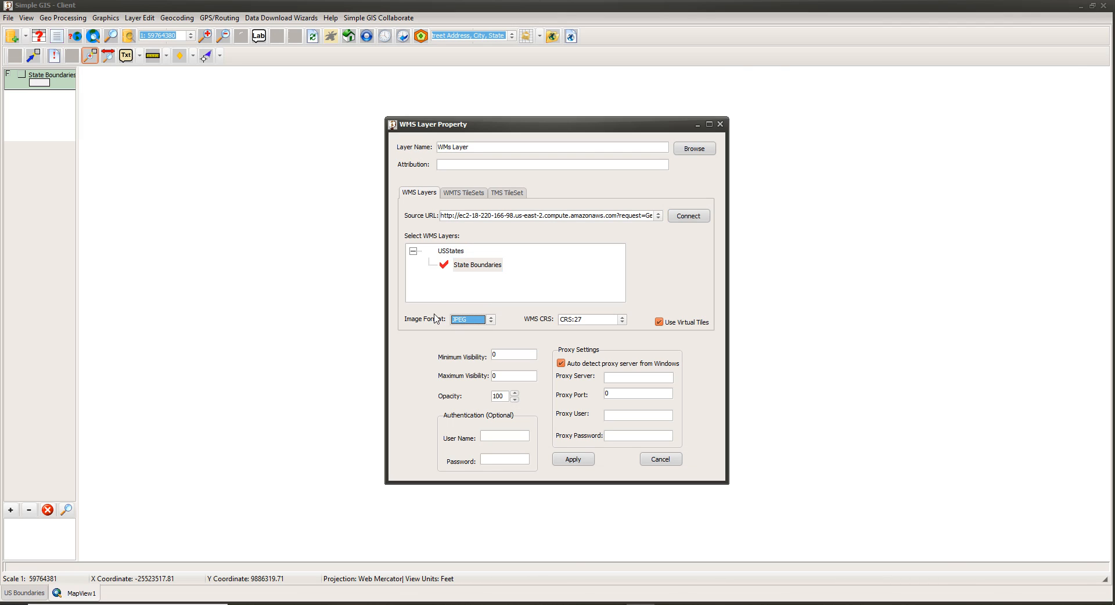
pyautogui.click(622, 320)
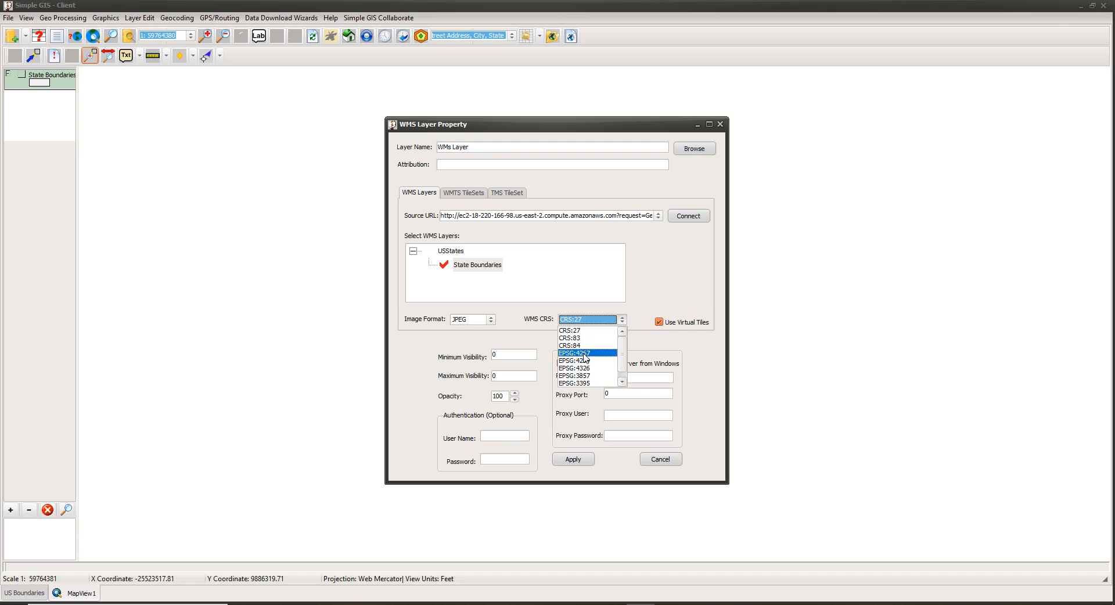
pyautogui.click(585, 376)
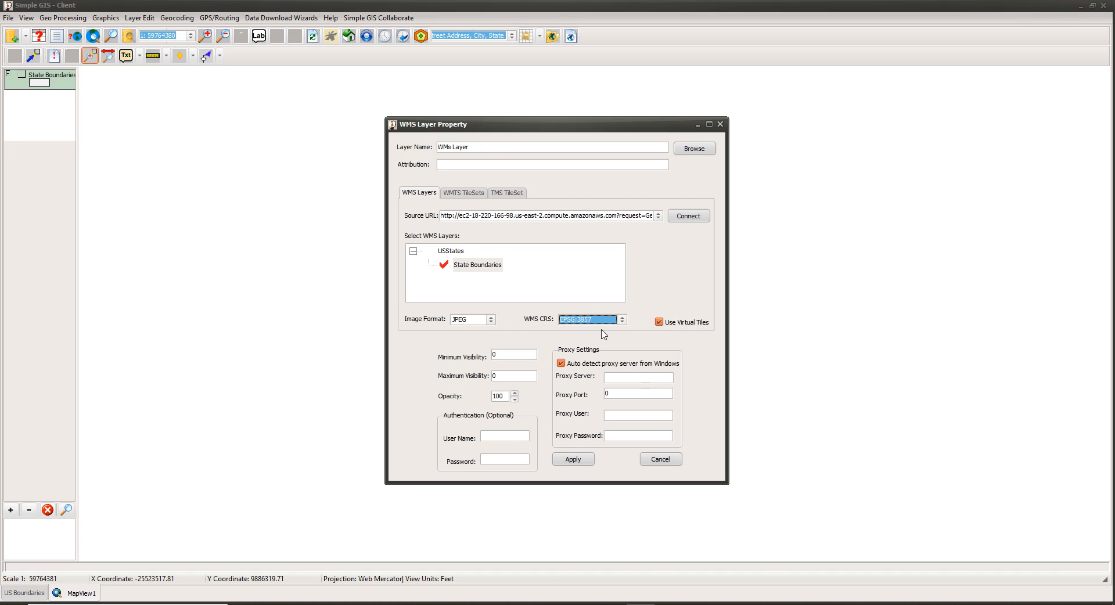
# Apply the WMS layer settings, finish adding layers and turn on the WMs Layer's visibility
pyautogui.click(573, 459)
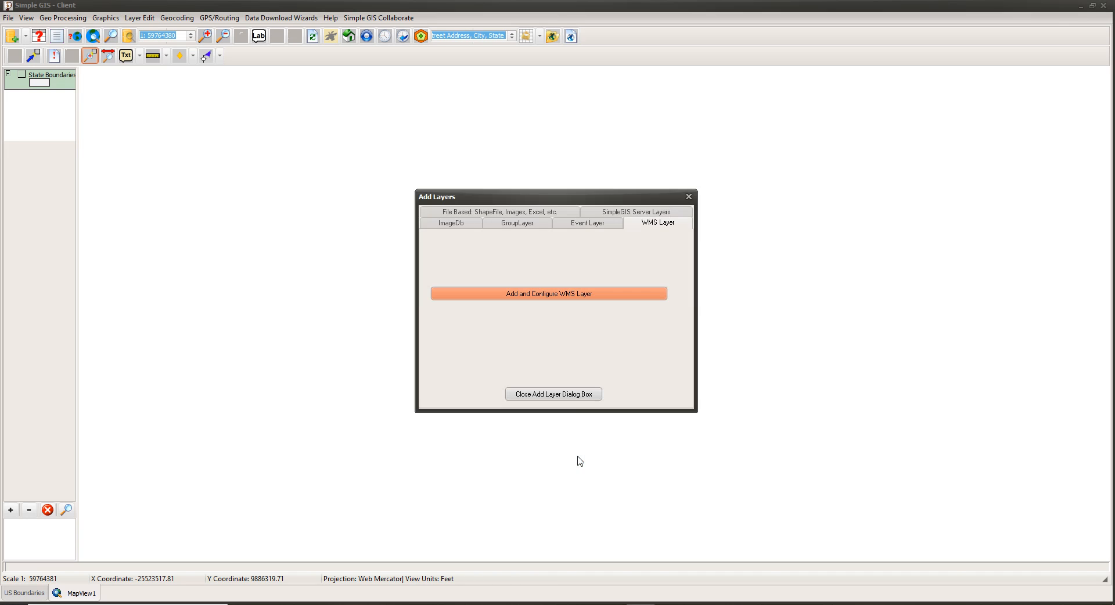
pyautogui.click(553, 395)
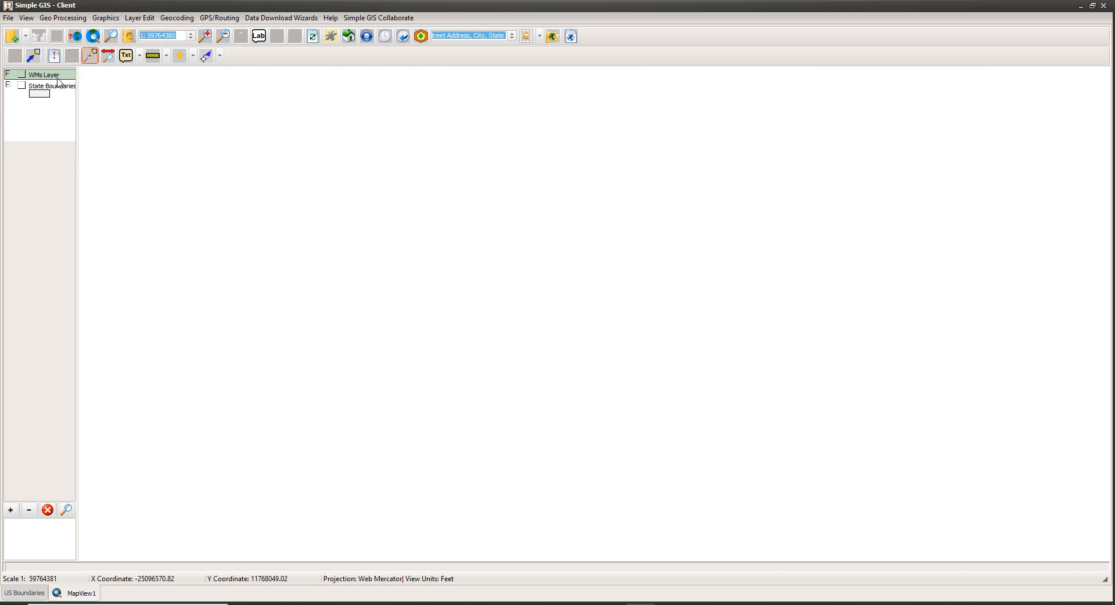
pyautogui.click(21, 75)
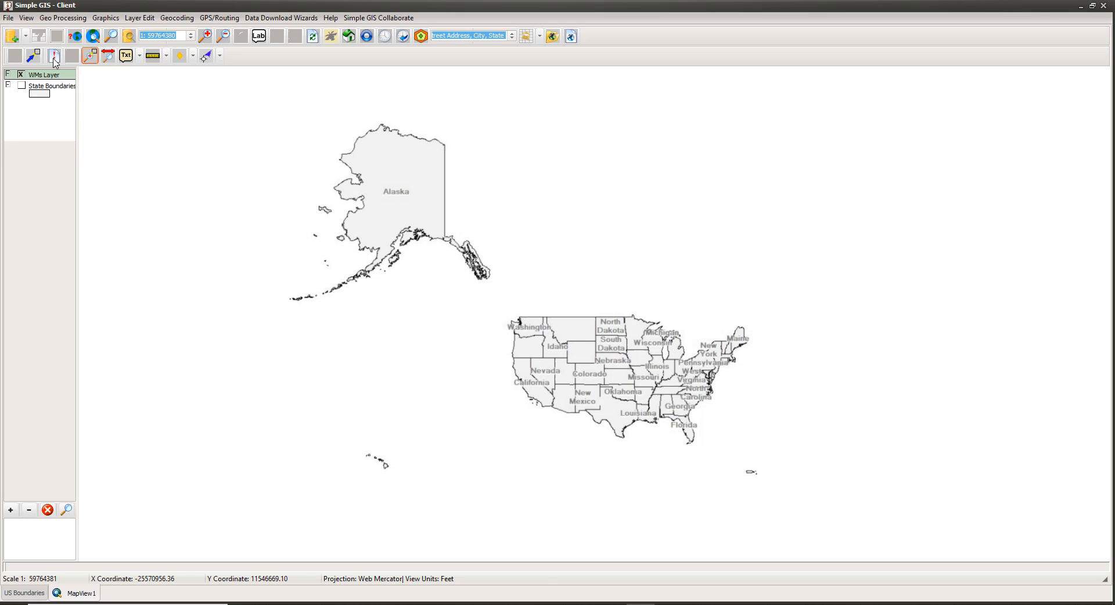
# View the feature attributes of Wyoming in the WMs Layer and close the results
pyautogui.click(55, 59)
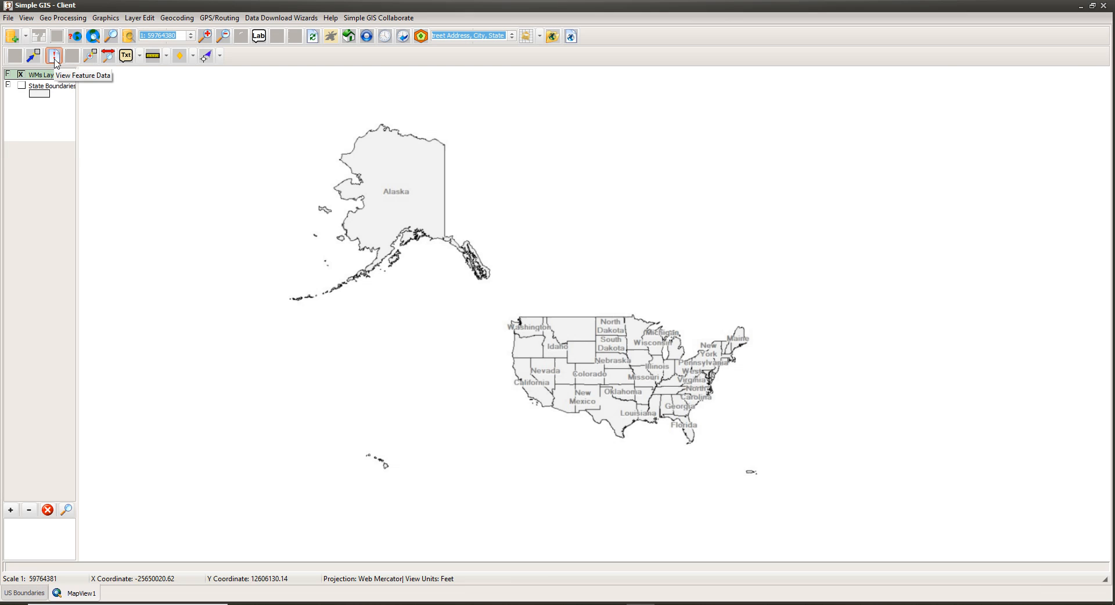
pyautogui.click(55, 58)
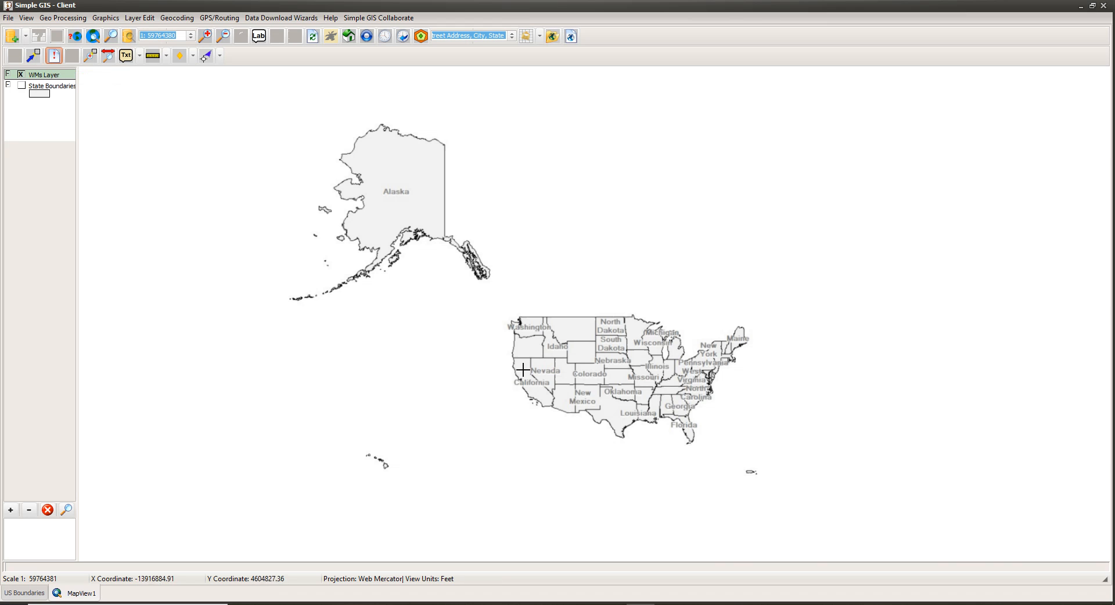
pyautogui.click(580, 354)
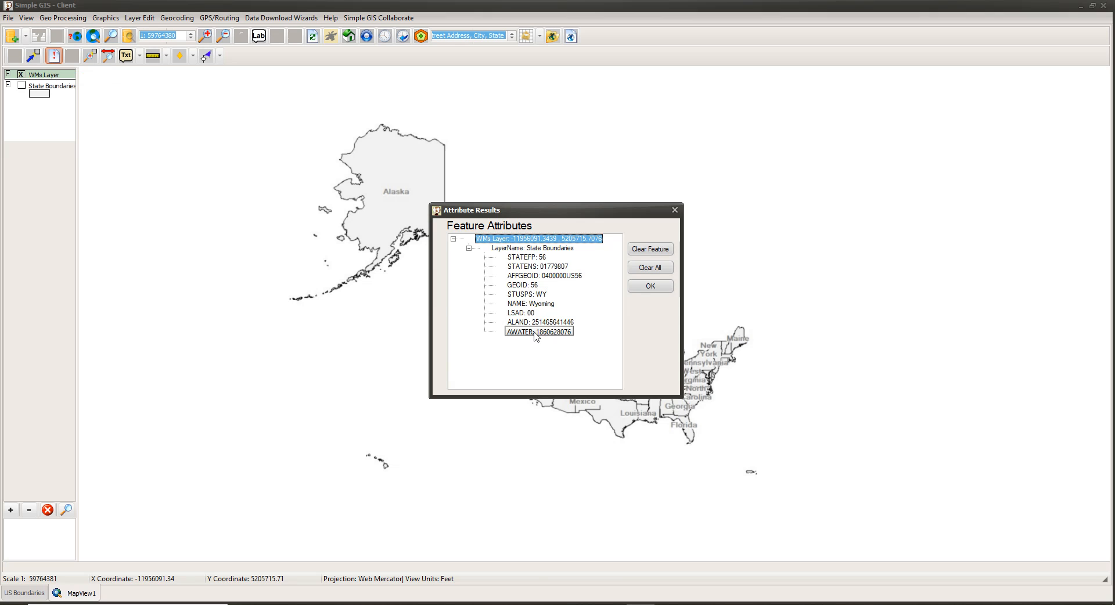
pyautogui.click(651, 288)
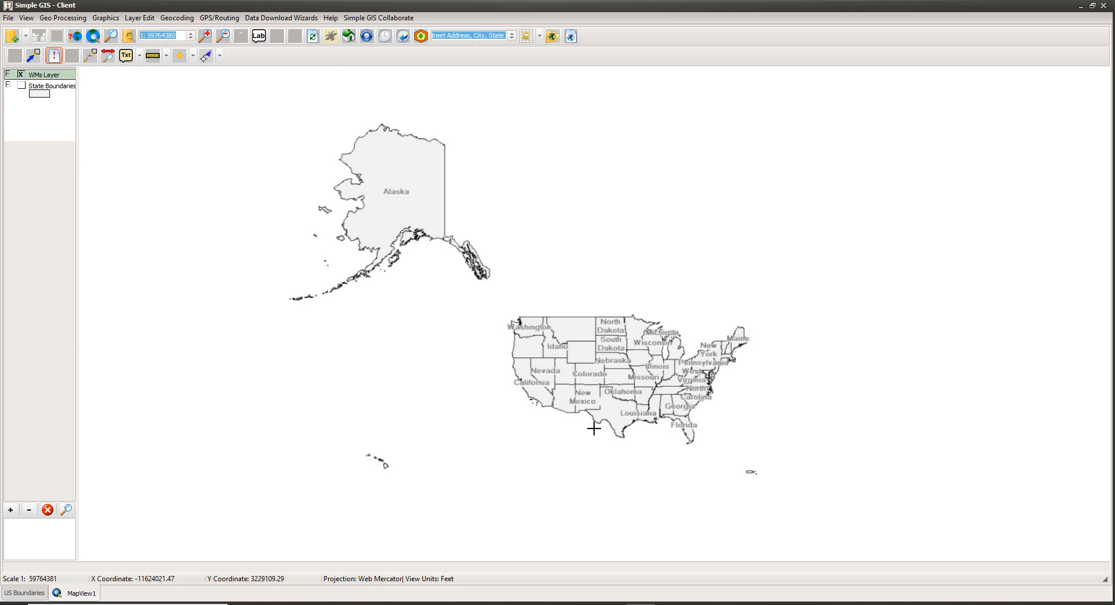
pyautogui.scroll(1, 594, 429)
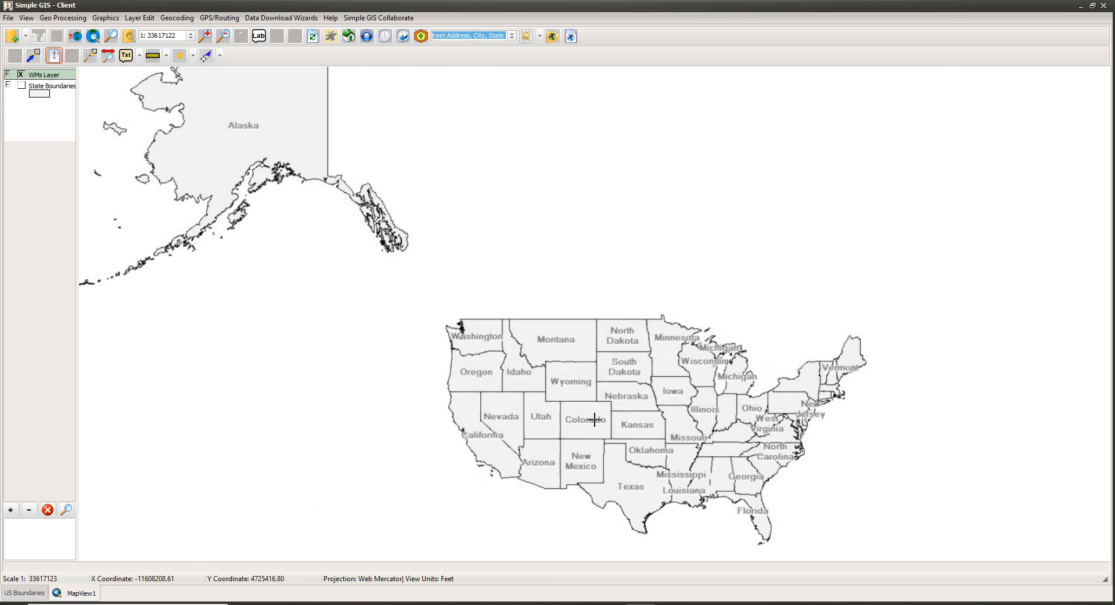
pyautogui.scroll(-1, 594, 419)
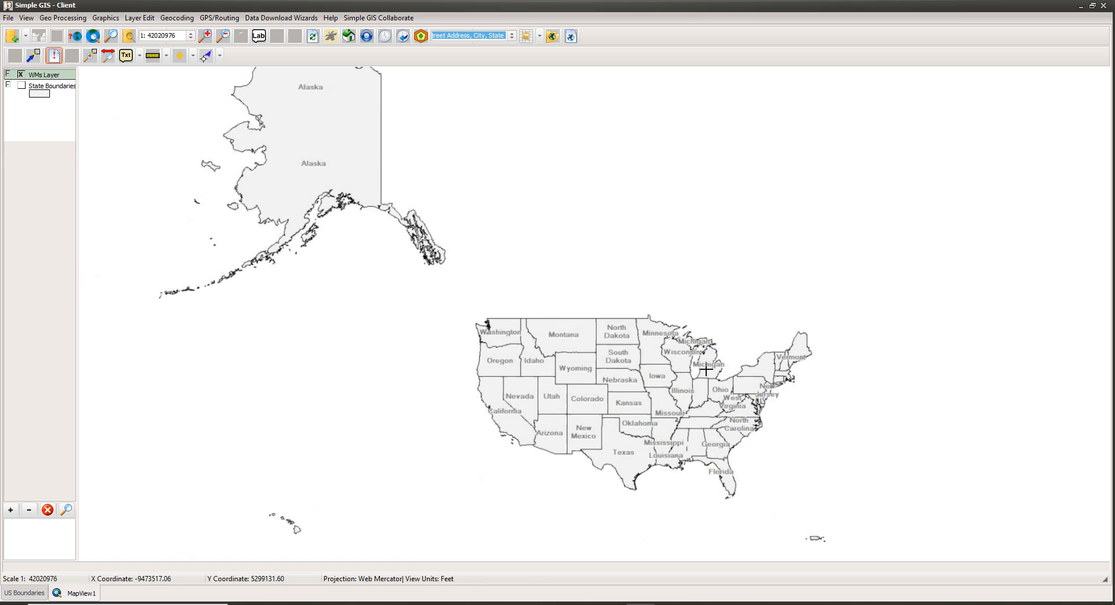
pyautogui.scroll(-1, 704, 371)
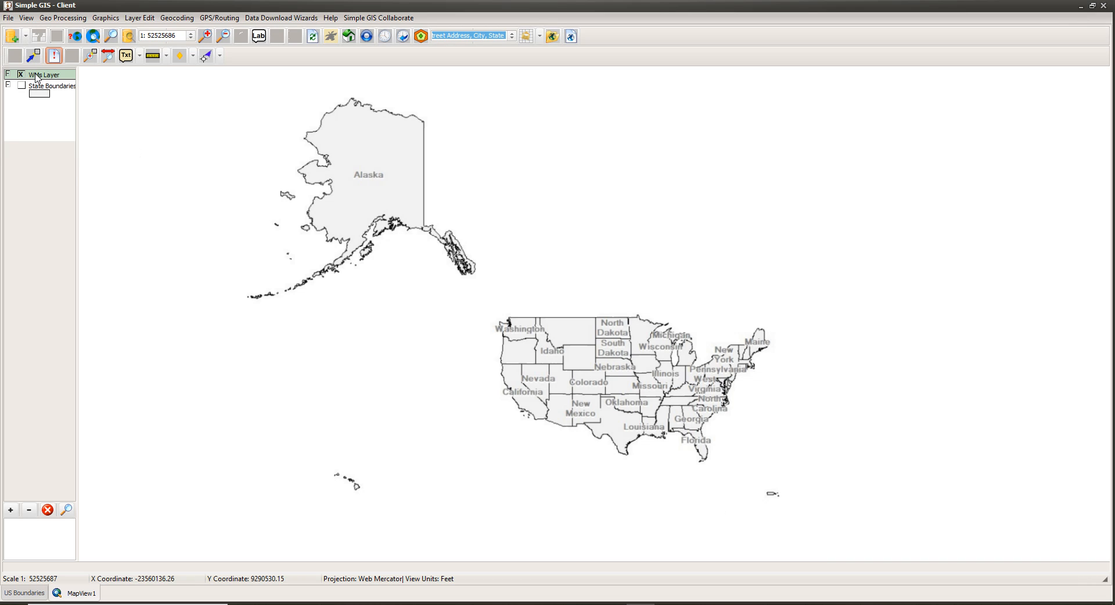
# Remove the WMs Layer from the map and turn on the State Boundaries layer's visibility
pyautogui.rightClick(36, 77)
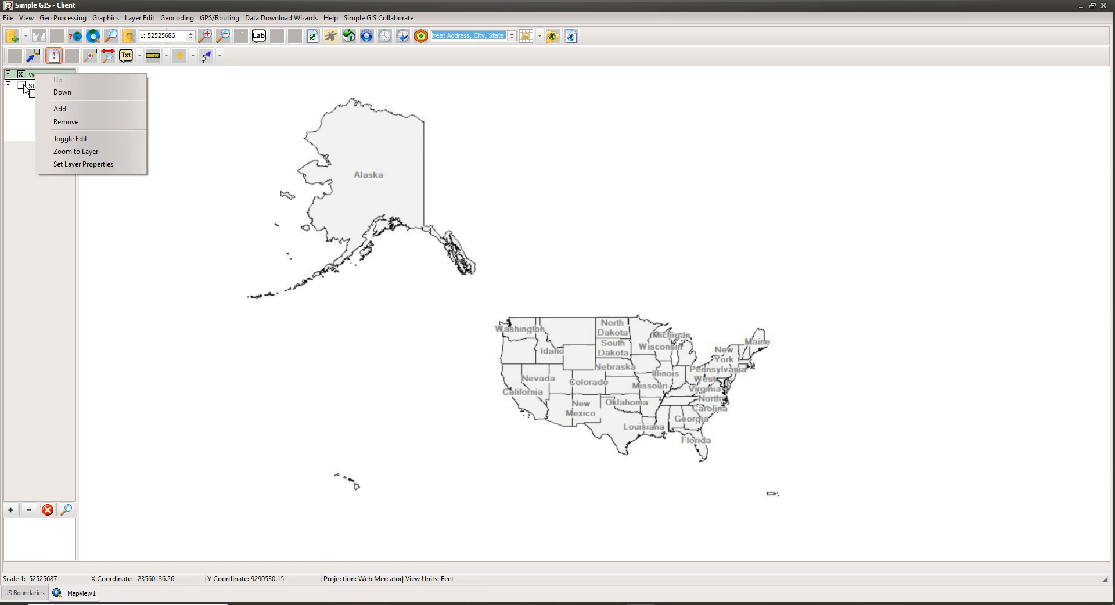
pyautogui.click(29, 80)
pyautogui.rightClick(29, 79)
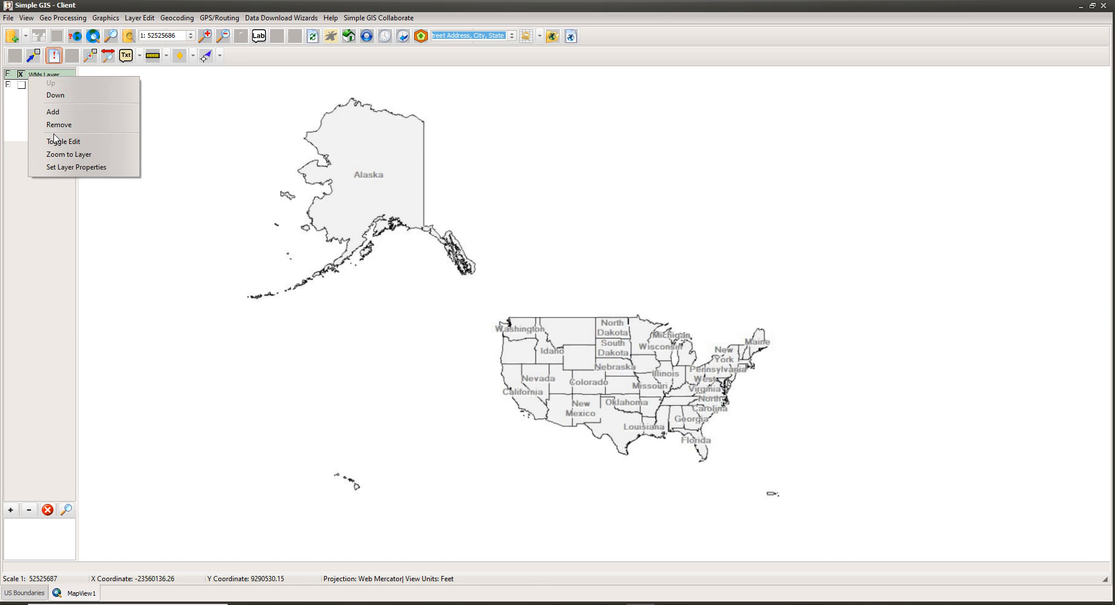
pyautogui.click(57, 128)
pyautogui.click(21, 74)
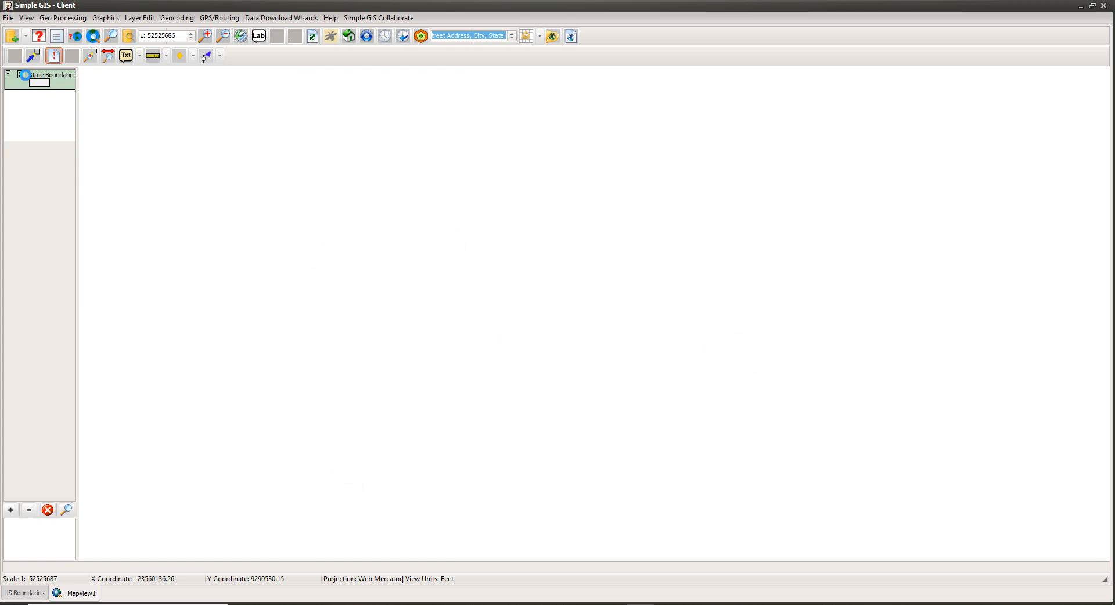
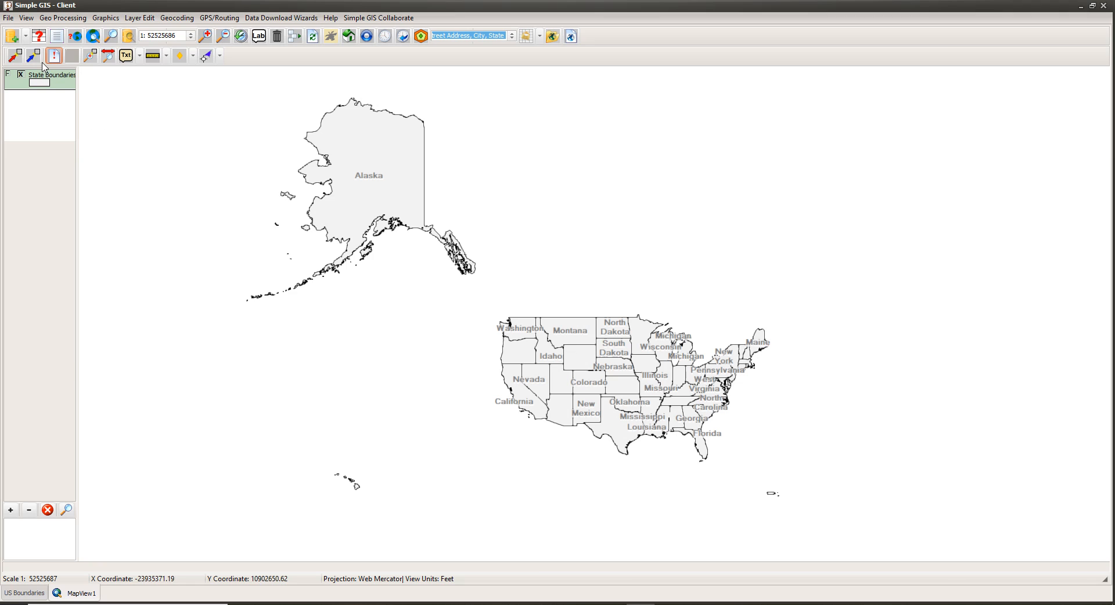
# Open Simple GIS Server administration, connect to ec2-18-220-166-98.us-east-2.compute.amazonaws.com:8080 and submit the login
pyautogui.click(8, 18)
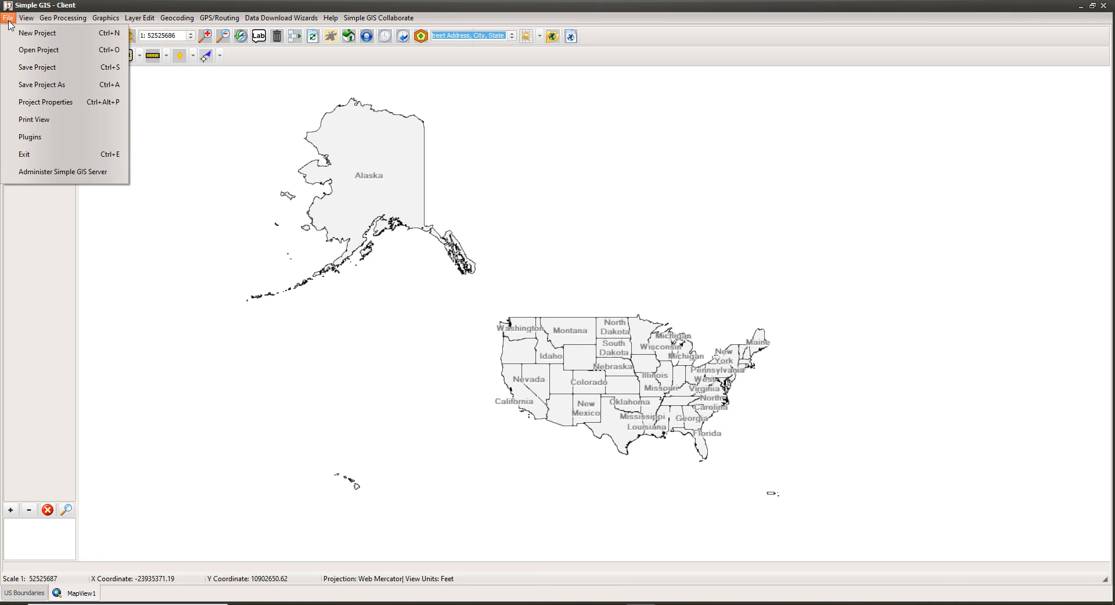
pyautogui.click(63, 172)
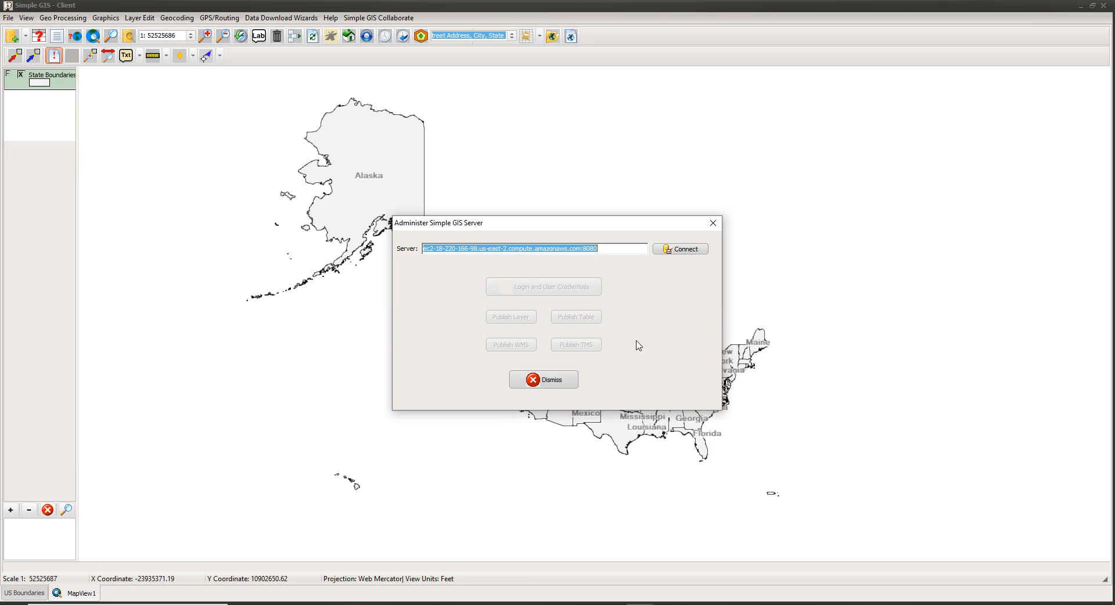
pyautogui.click(683, 250)
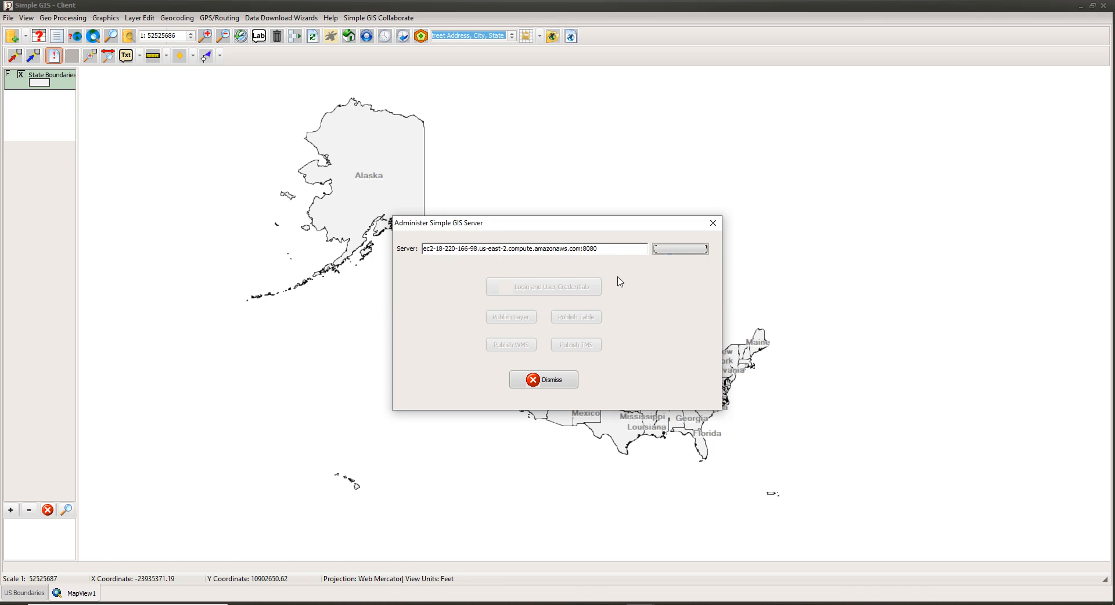
pyautogui.click(592, 287)
pyautogui.click(547, 305)
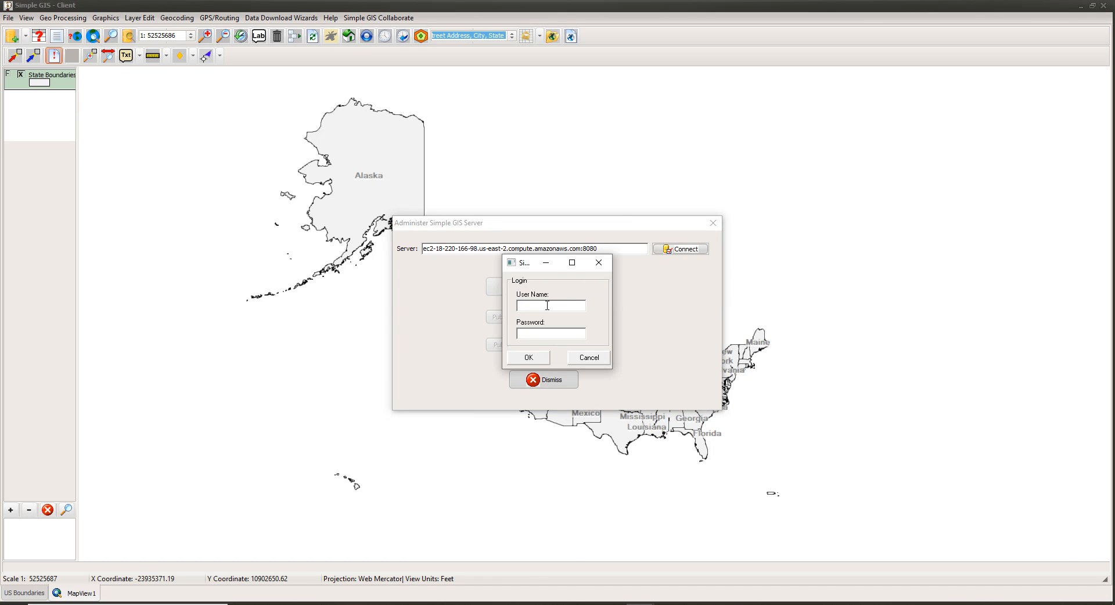
pyautogui.press('Return')
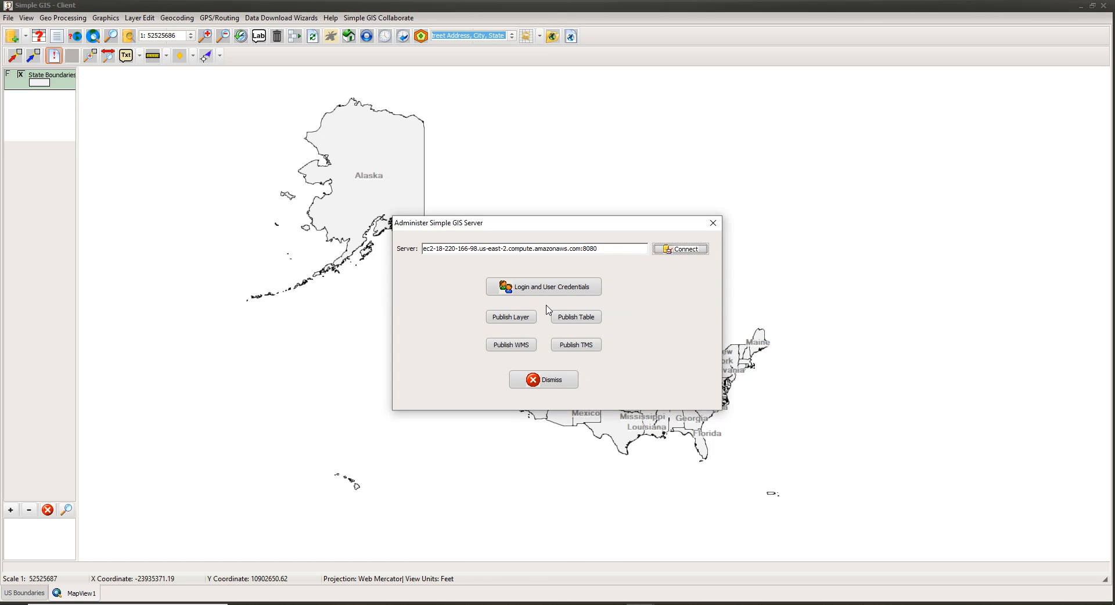
# Start publishing the current map as a TMS map named USStates
pyautogui.click(574, 349)
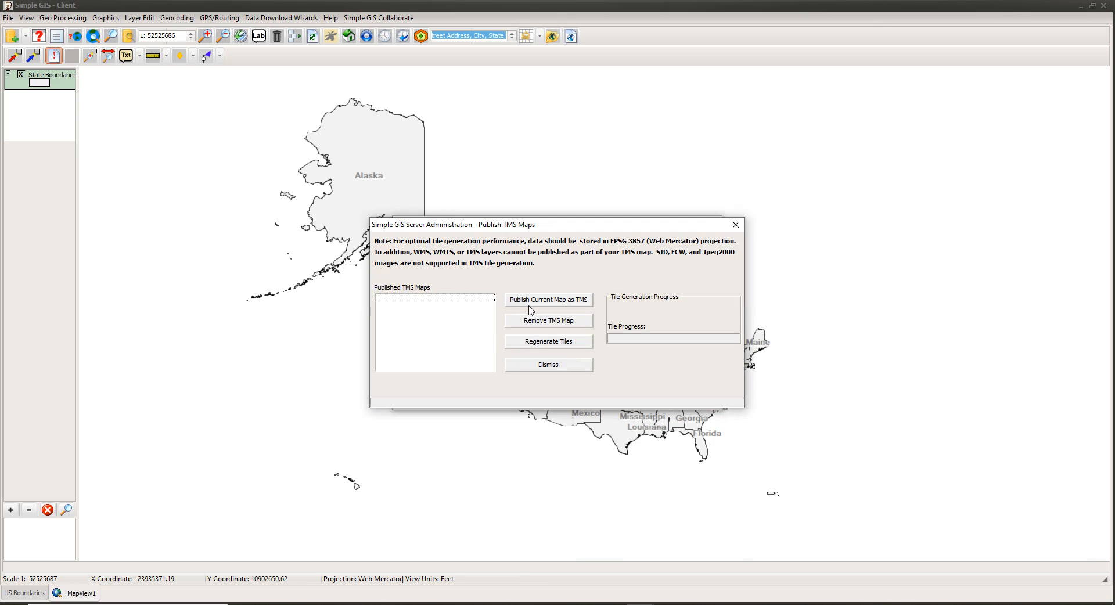
pyautogui.click(554, 304)
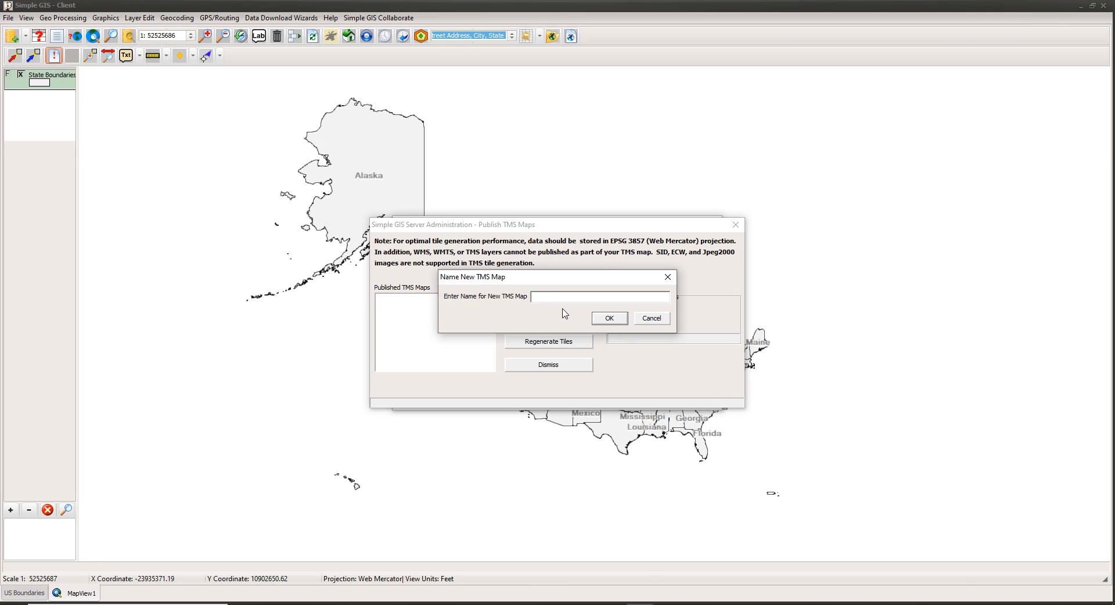
pyautogui.write('USStates')
pyautogui.click(609, 318)
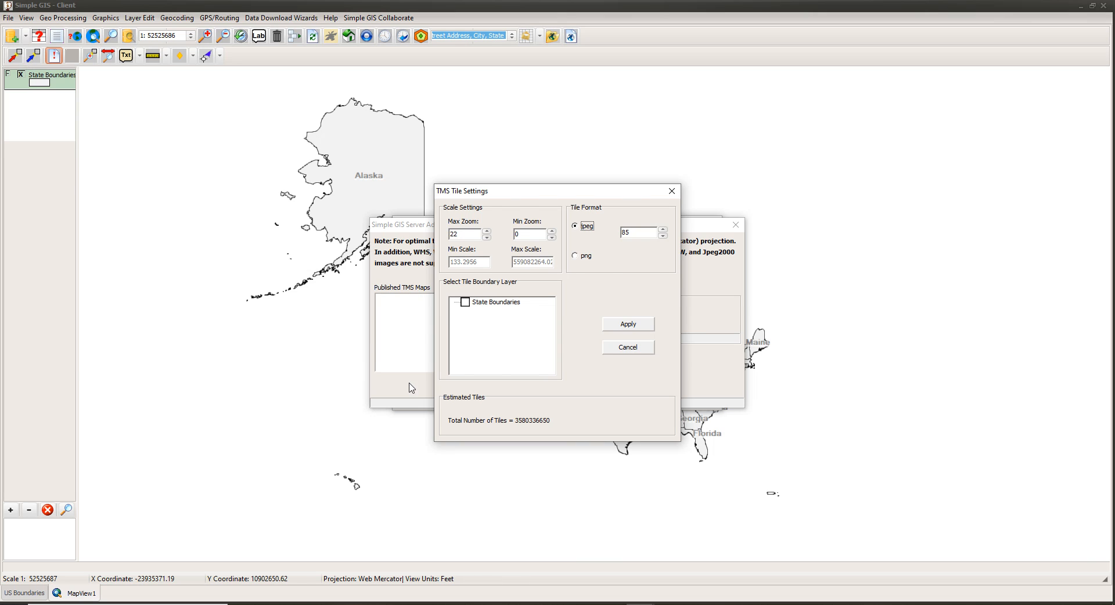
# Choose State Boundaries as the tile boundary layer, lower the maximum zoom level well below 18 and apply the TMS tile settings
pyautogui.click(465, 302)
pyautogui.click(487, 239)
pyautogui.click(487, 239)
pyautogui.click(487, 239)
pyautogui.click(487, 238)
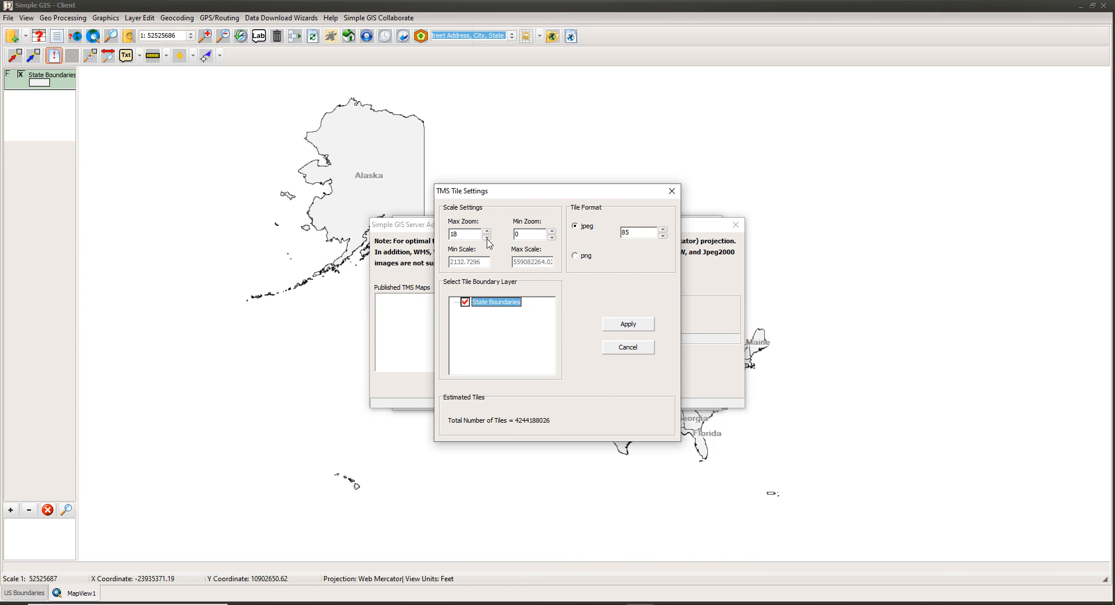
pyautogui.click(487, 238)
pyautogui.click(487, 238)
pyautogui.click(487, 238)
pyautogui.click(487, 238)
pyautogui.click(487, 238)
pyautogui.click(487, 238)
pyautogui.click(487, 238)
pyautogui.click(487, 238)
pyautogui.click(487, 238)
pyautogui.click(488, 238)
pyautogui.click(487, 238)
pyautogui.click(487, 238)
pyautogui.click(488, 238)
pyautogui.click(627, 325)
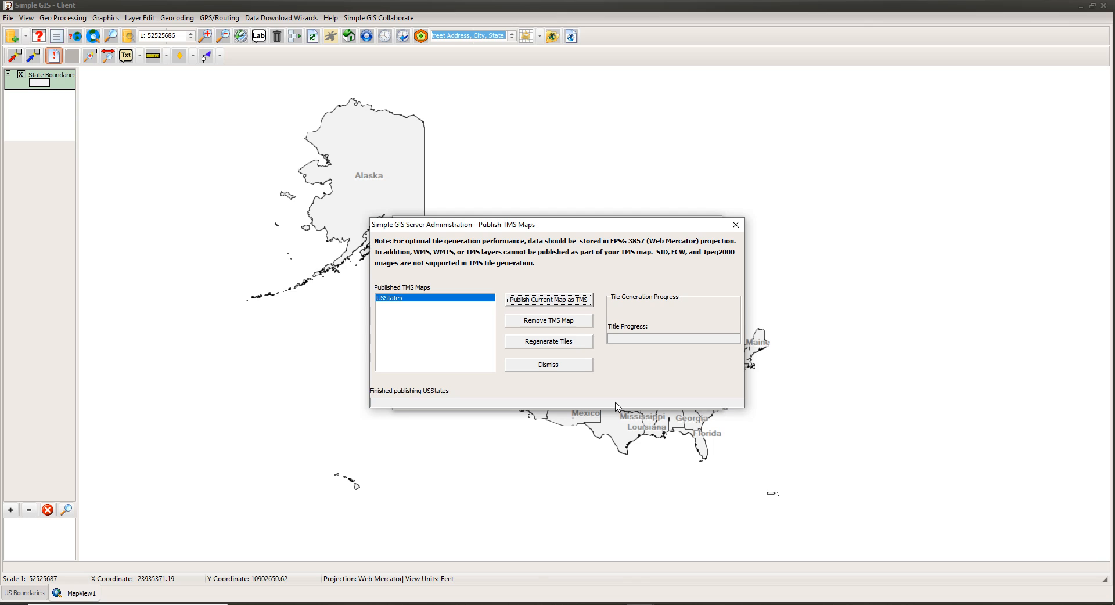
# Select the published USStates TMS map and close the TMS publishing and server administration dialogs
pyautogui.click(406, 302)
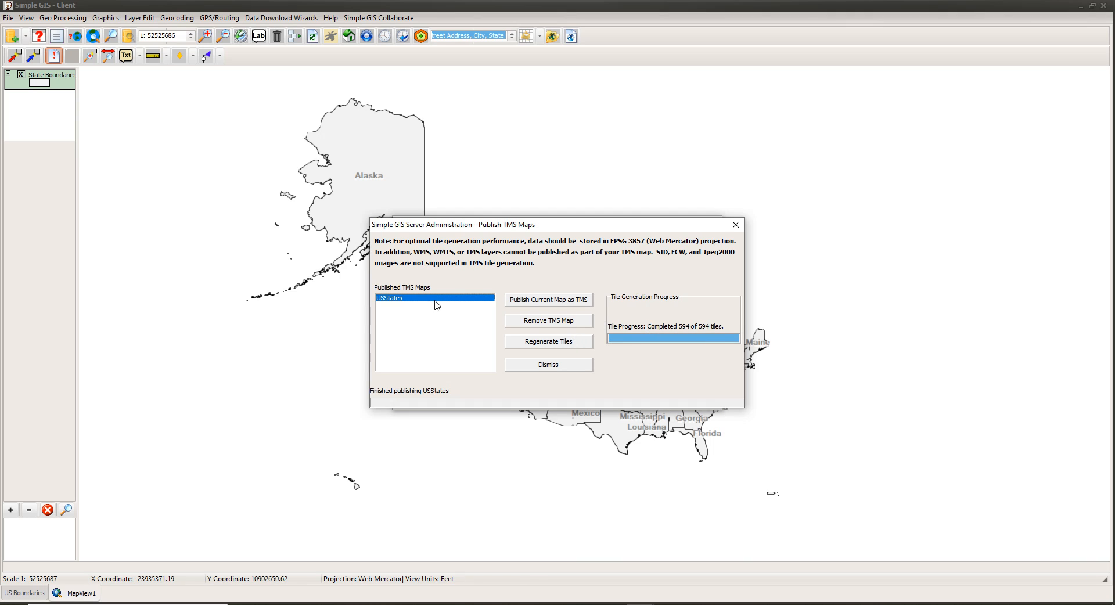
pyautogui.click(540, 367)
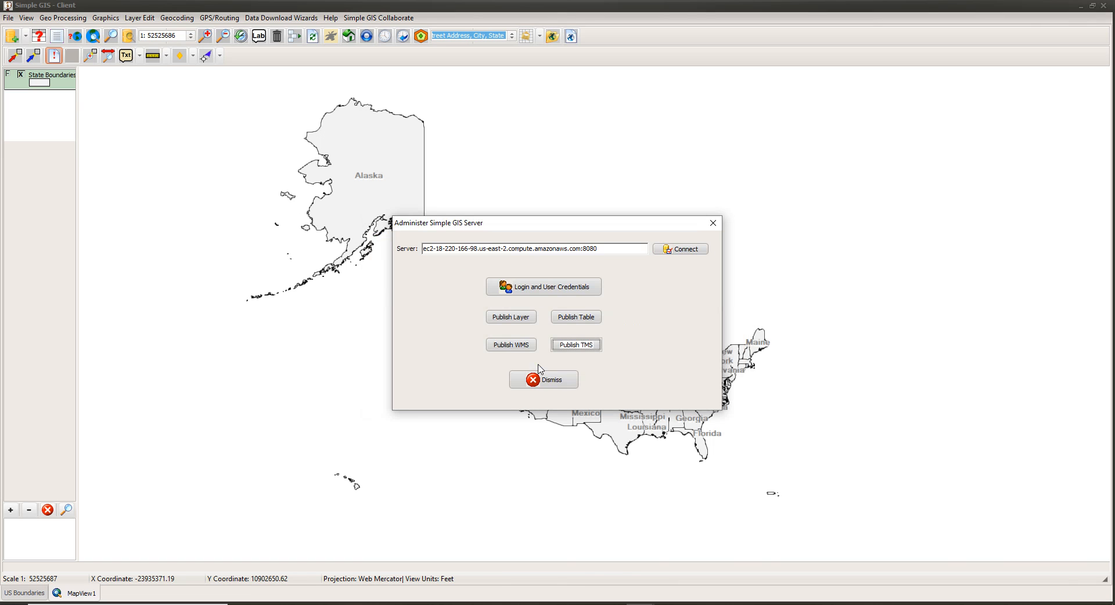
pyautogui.click(546, 380)
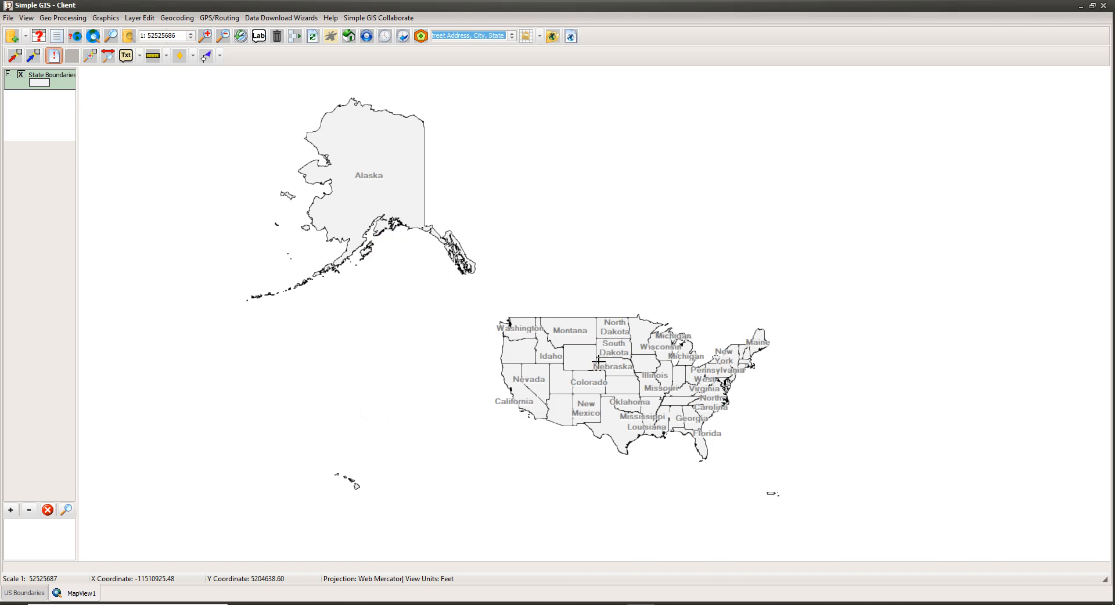
# Hide the local State Boundaries layer and begin configuring a new WMS layer named MyTMS
pyautogui.click(20, 74)
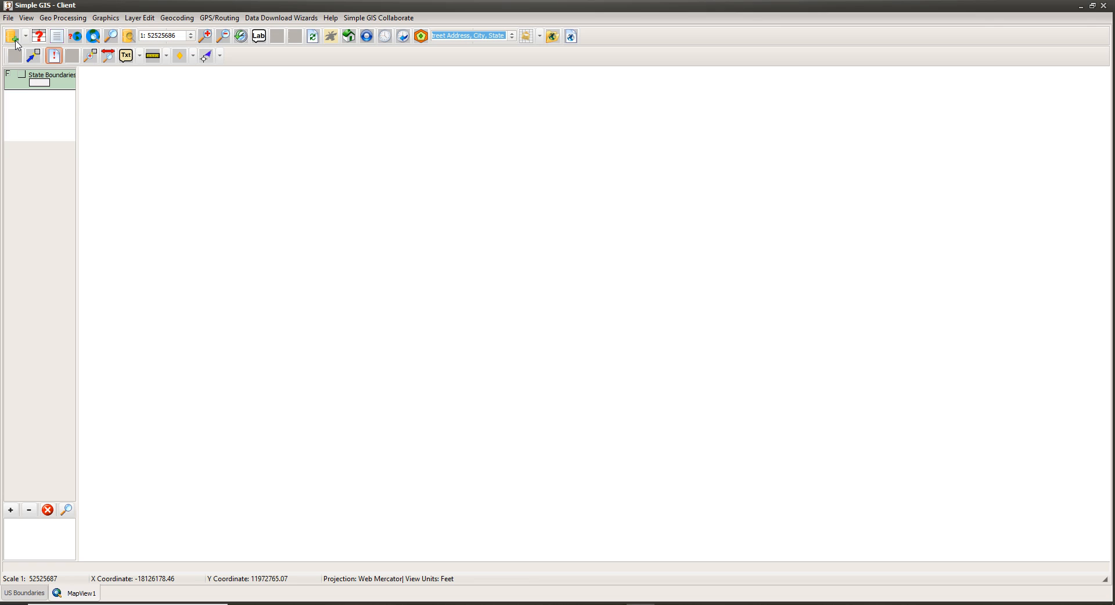
pyautogui.click(12, 37)
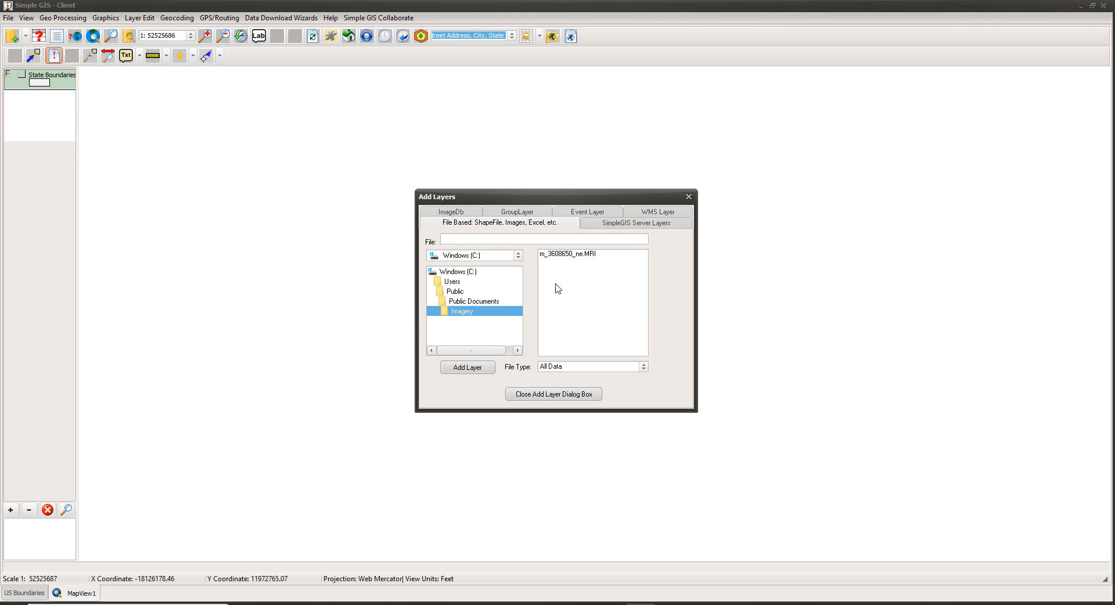
pyautogui.click(666, 216)
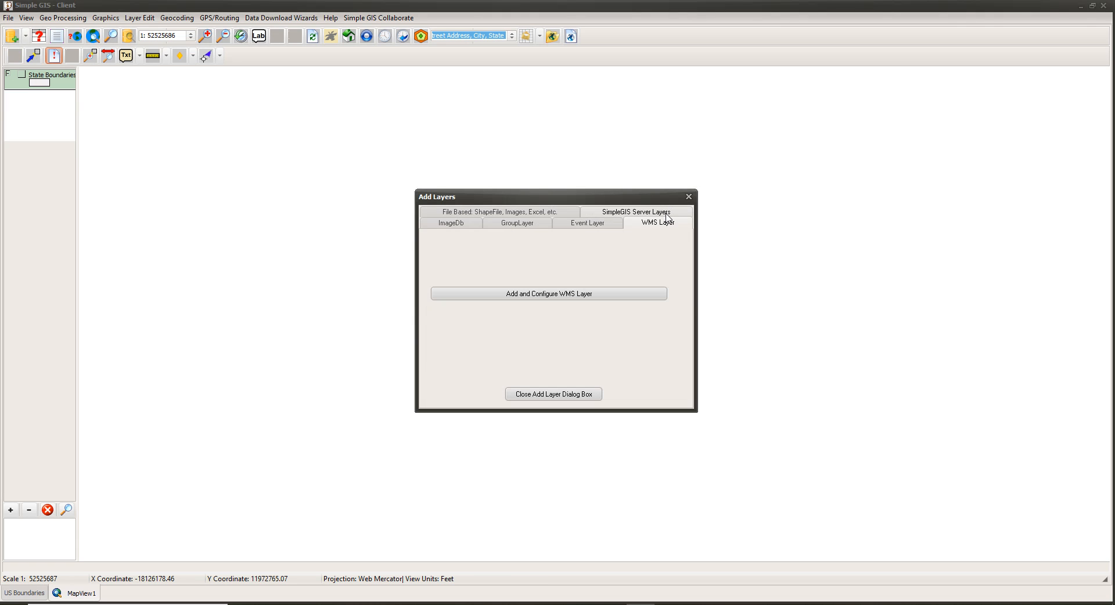
pyautogui.click(553, 295)
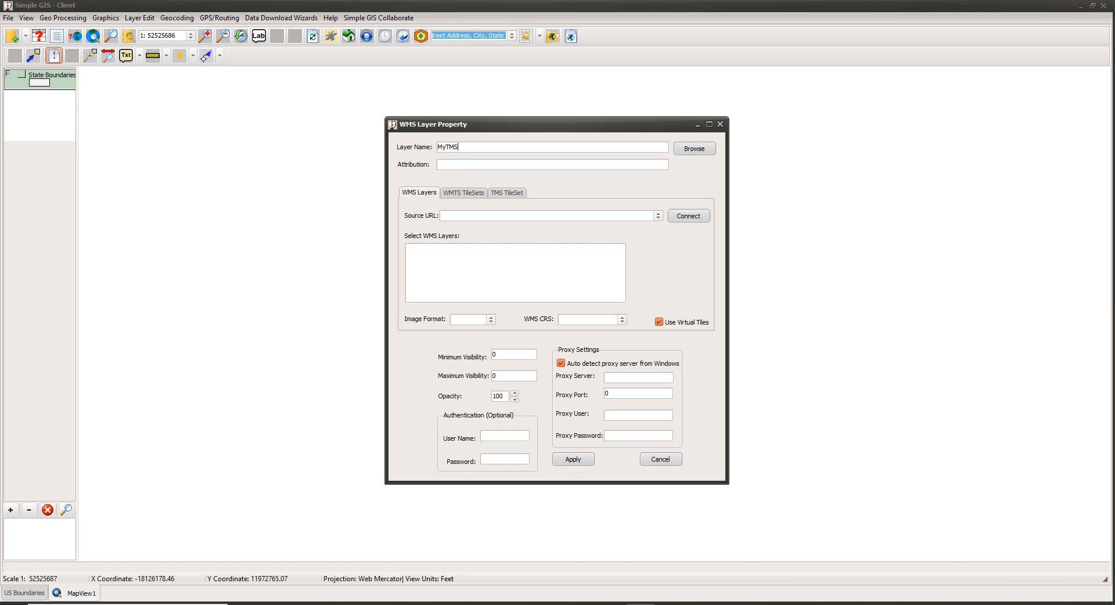
pyautogui.click(514, 196)
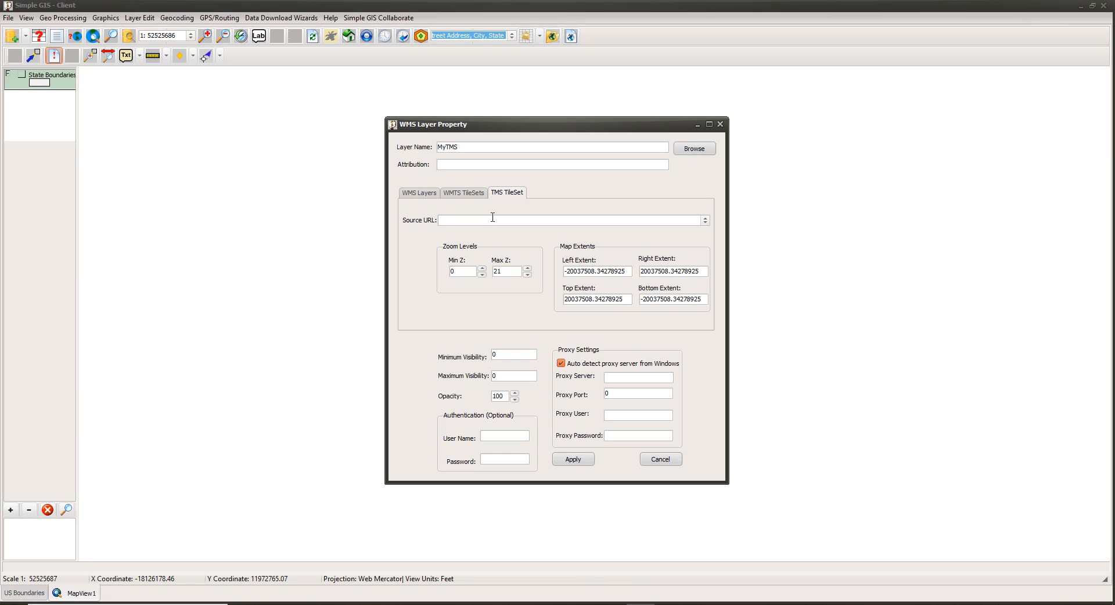
pyautogui.write('h')
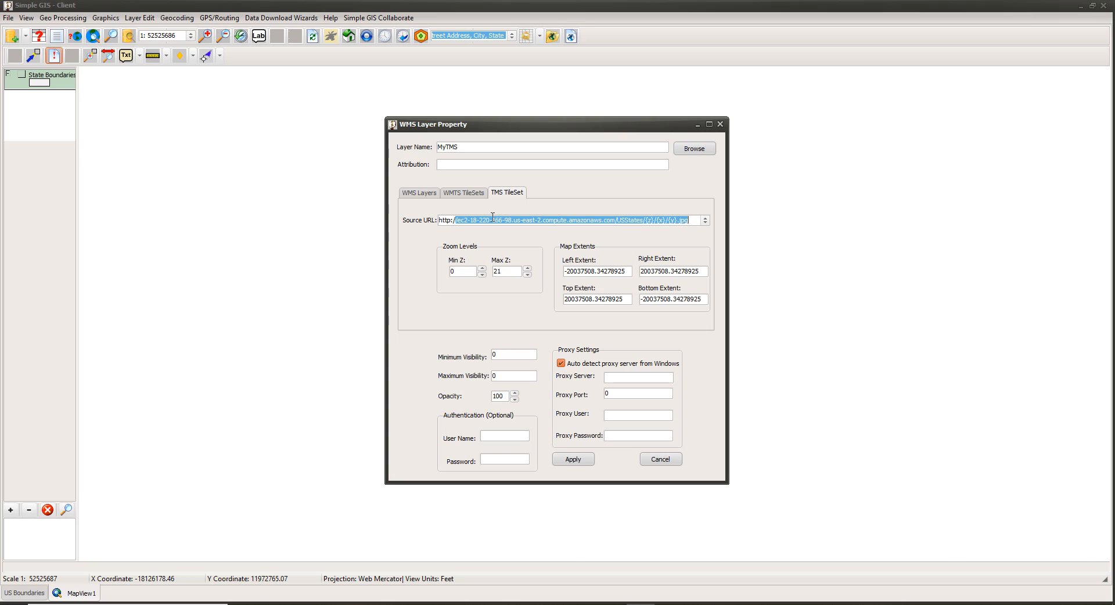
pyautogui.write('ec2-18-220-166-98.us-east-2.compute.amazonaws.com')
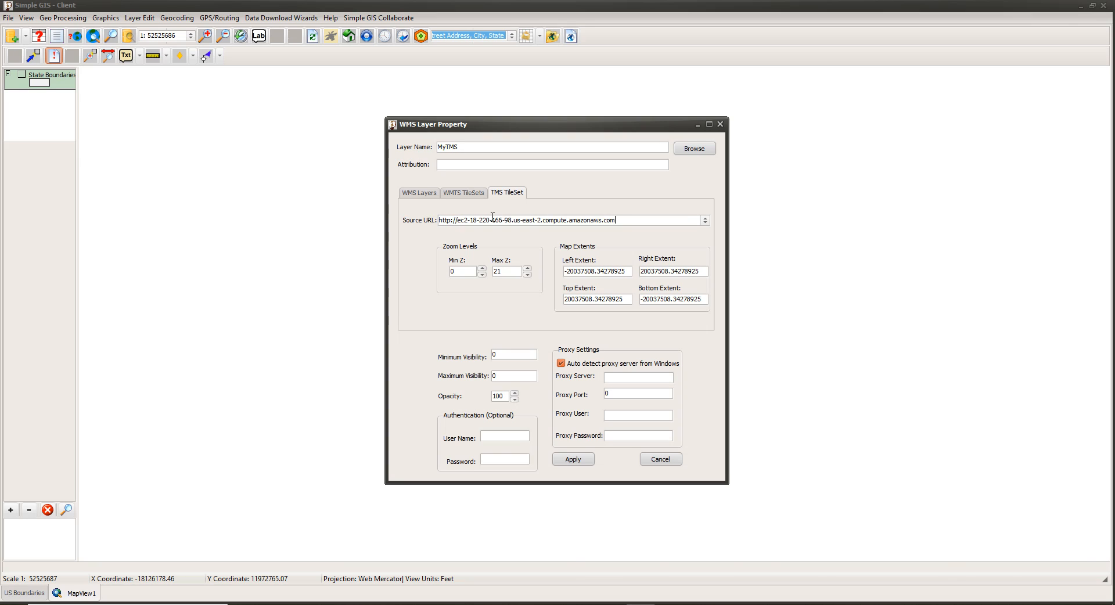
pyautogui.write('/USStates/{z}/{x}/{y}.jpg')
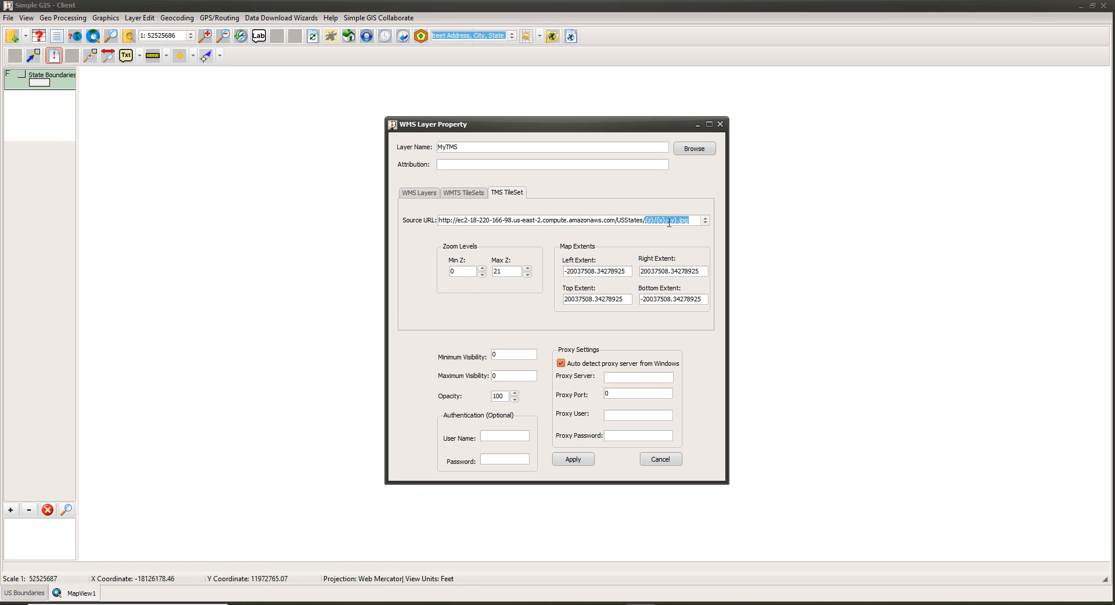
pyautogui.click(691, 221)
# Apply the MyTMS layer settings, finish adding layers and turn on the MyTMS layer's visibility
pyautogui.click(573, 460)
pyautogui.click(568, 396)
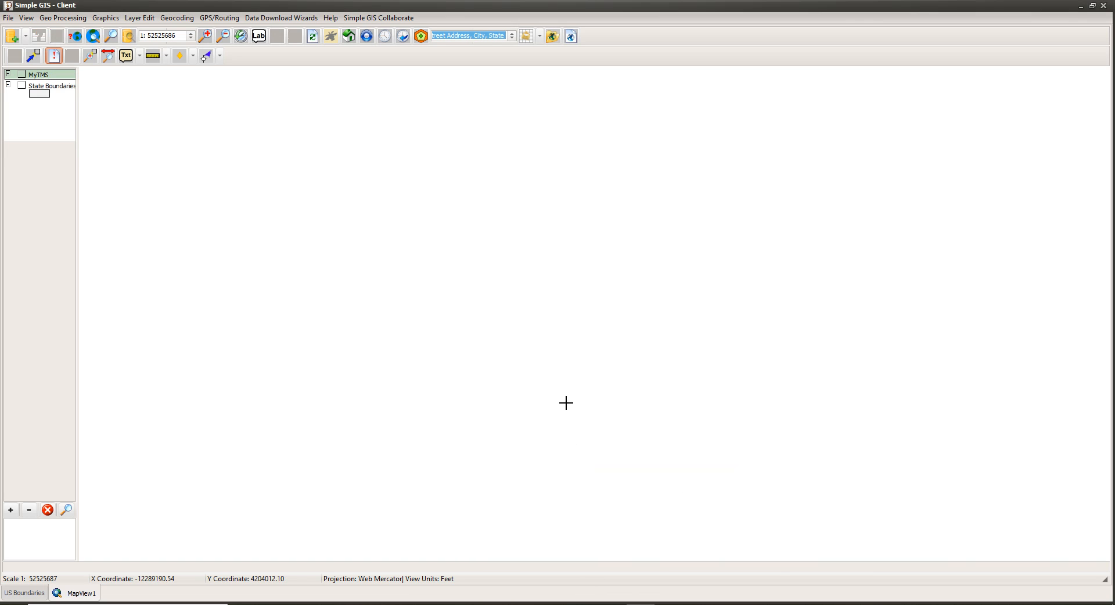
pyautogui.click(21, 74)
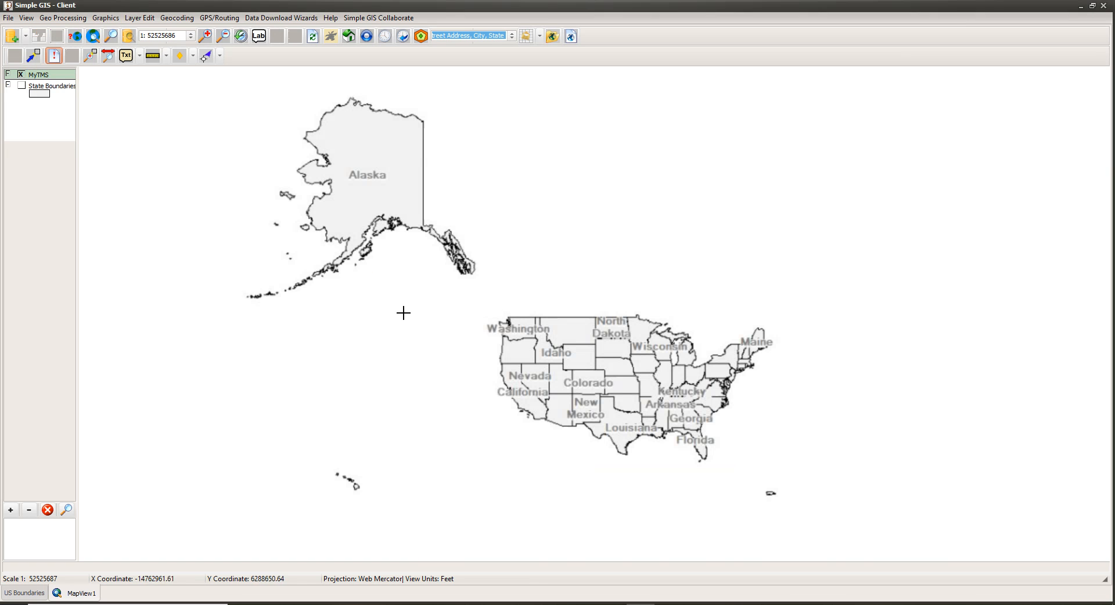
pyautogui.scroll(-2, 672, 369)
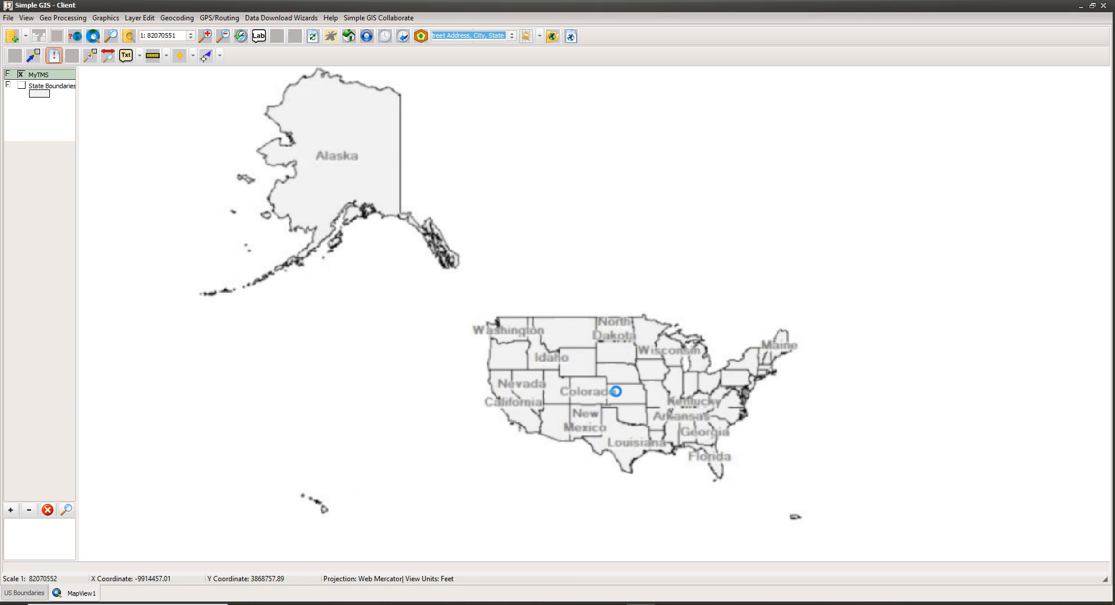
# Start publishing the current map to the web with Simple GIS Collaborate
pyautogui.moveTo(611, 392); pyautogui.dragTo(602, 327)
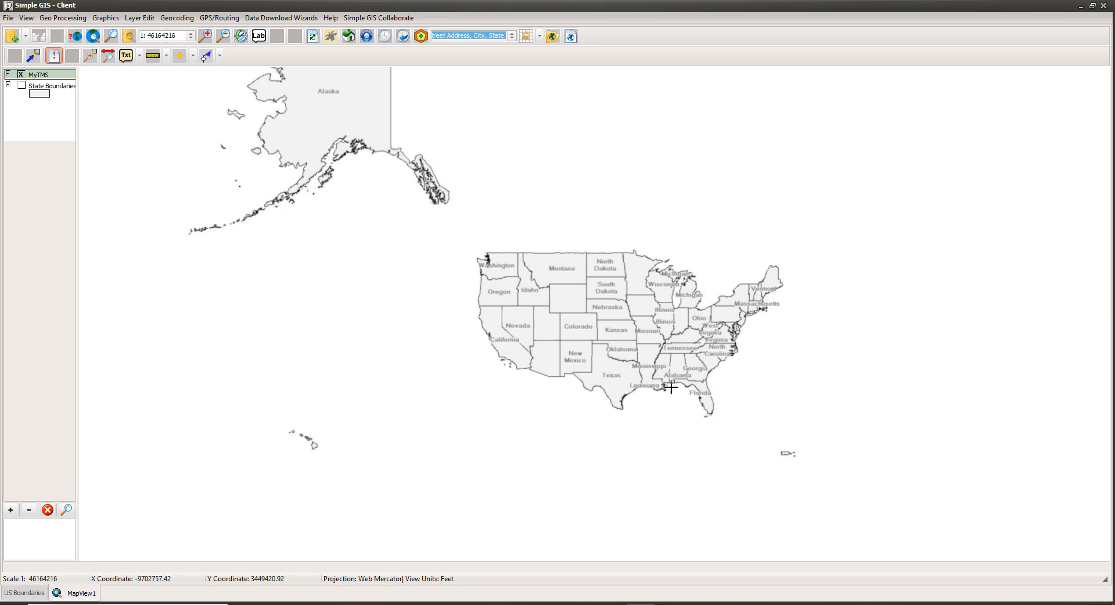
pyautogui.moveTo(646, 323); pyautogui.dragTo(643, 351)
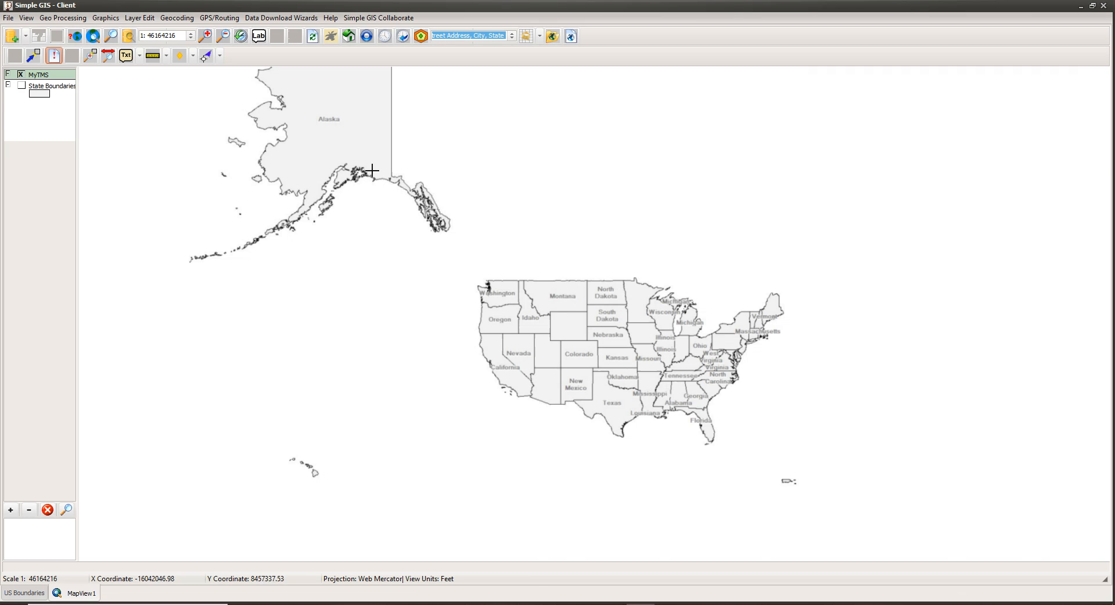
pyautogui.click(403, 19)
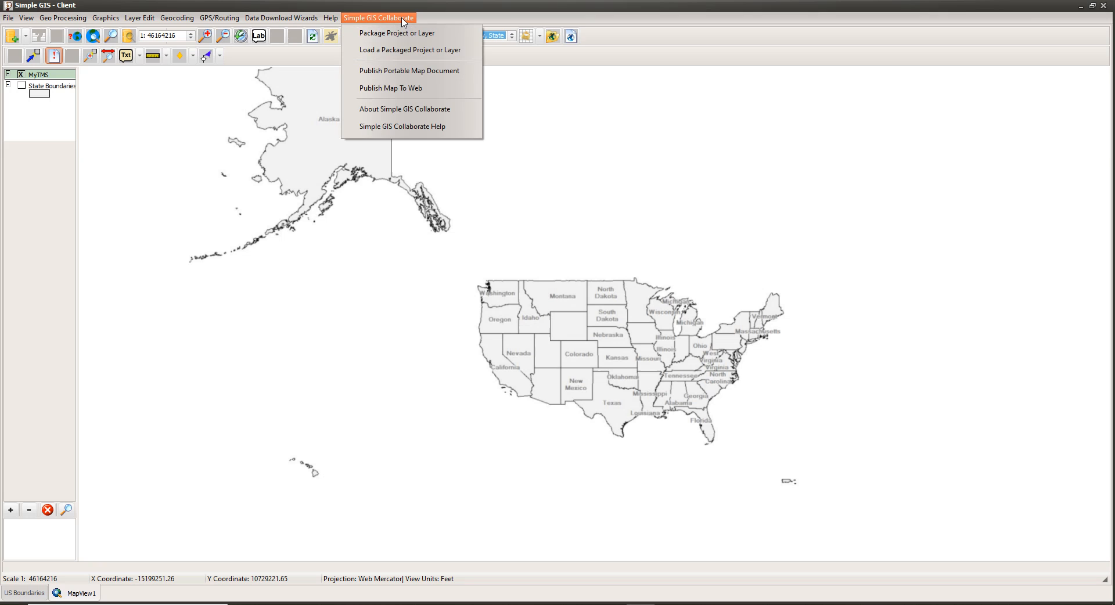
pyautogui.click(390, 19)
pyautogui.click(382, 19)
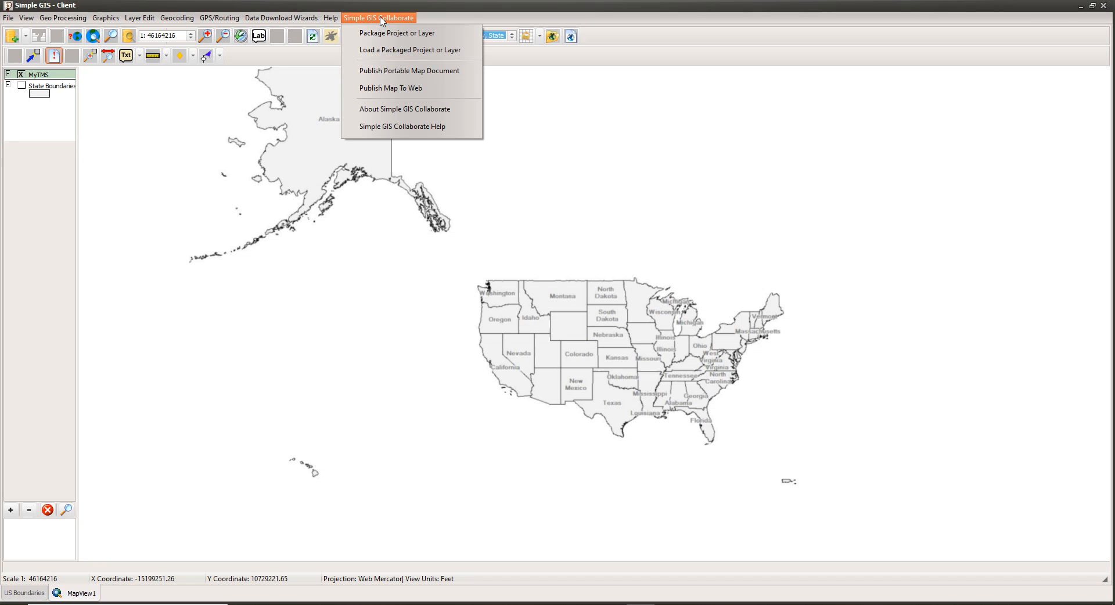
pyautogui.click(418, 93)
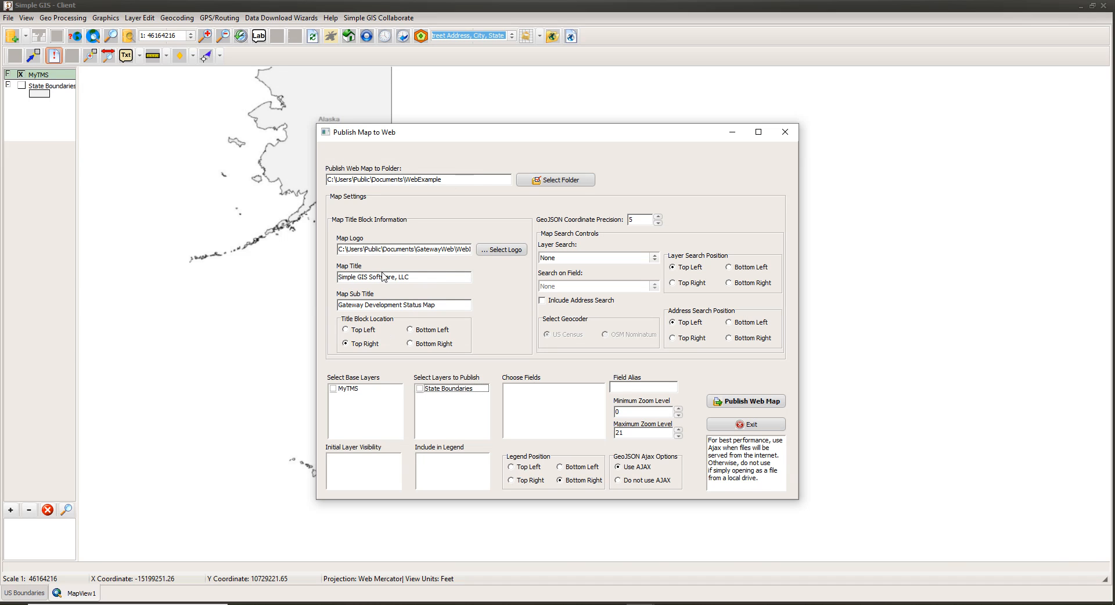
# Publish the web map with a blank map subtitle, MyTMS as its base layer and a maximum zoom level of 6
pyautogui.moveTo(416, 250); pyautogui.dragTo(463, 254)
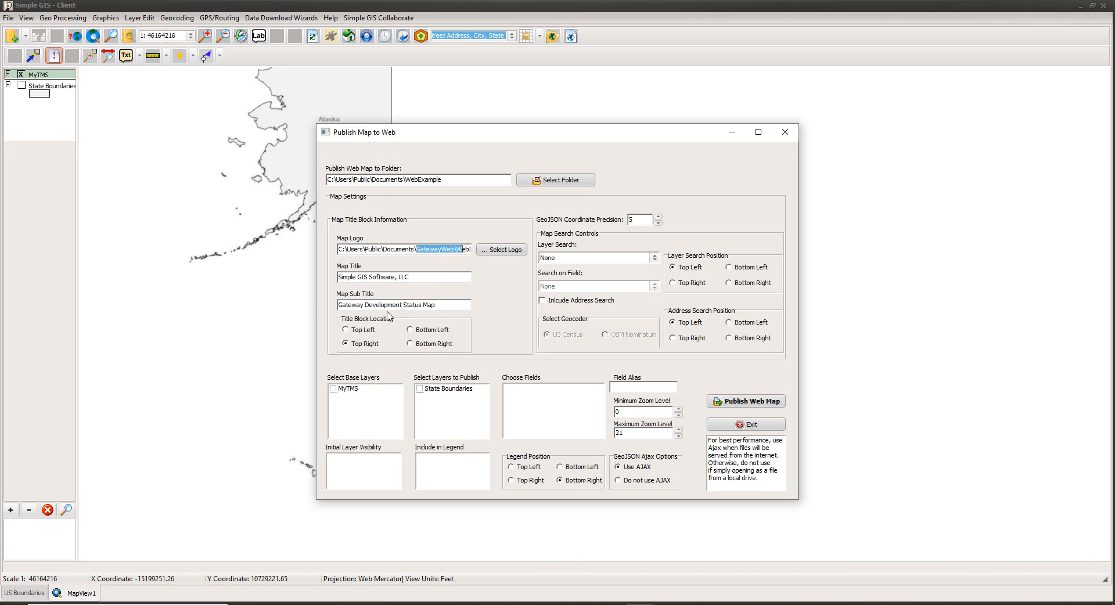
pyautogui.press('Tab')
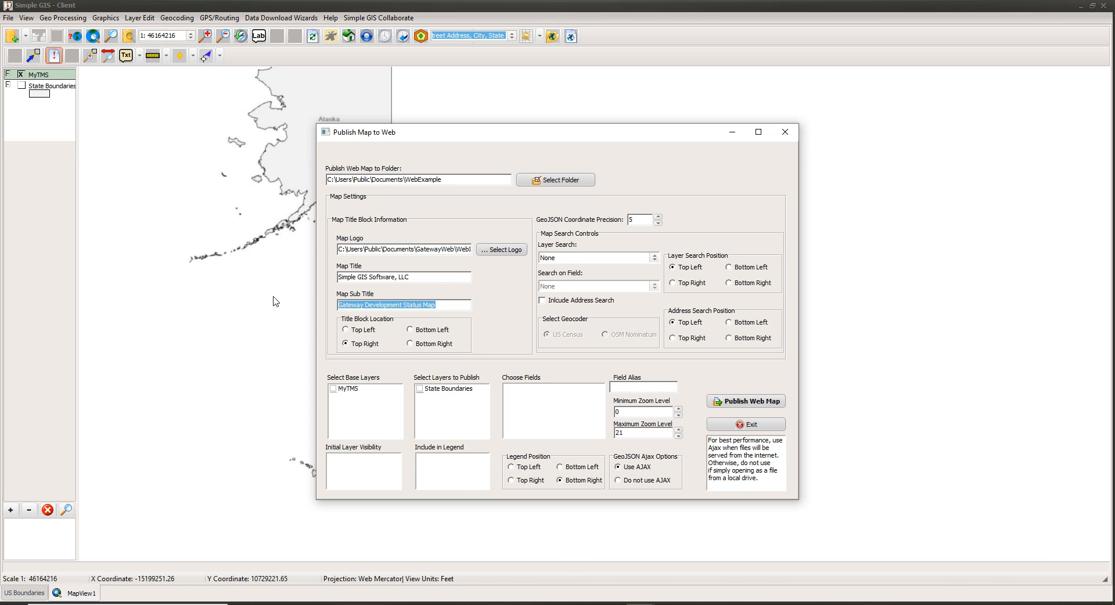
pyautogui.press('BackSpace')
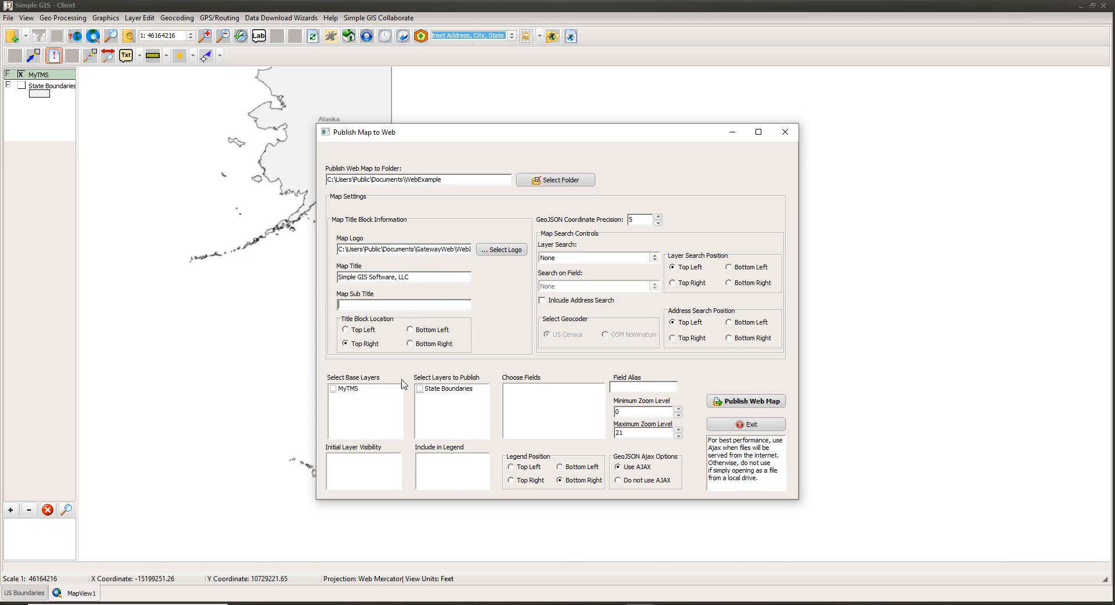
pyautogui.click(334, 389)
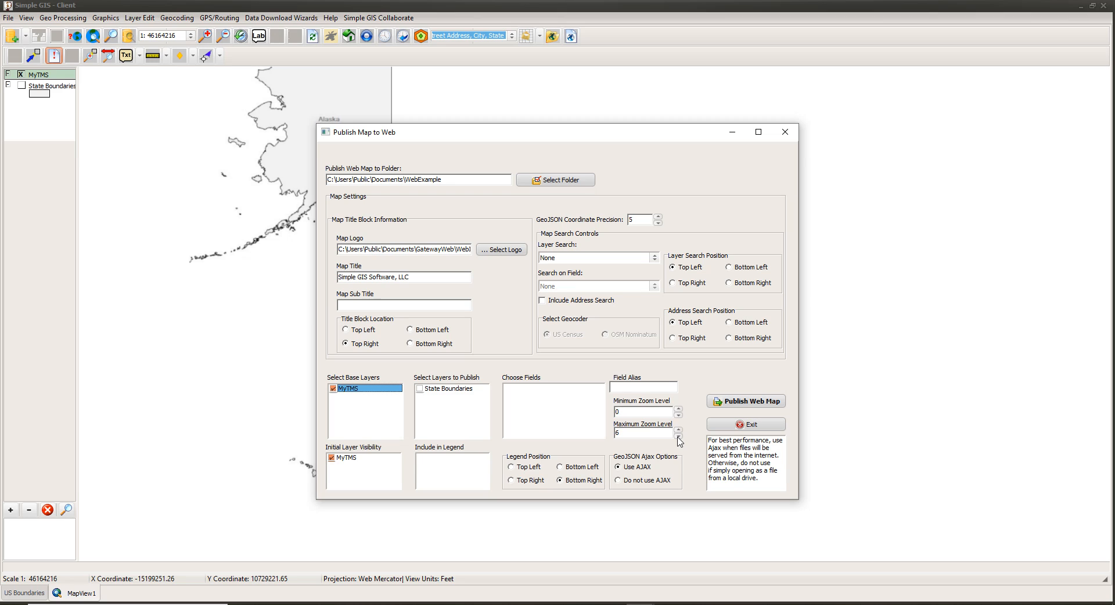
pyautogui.click(757, 402)
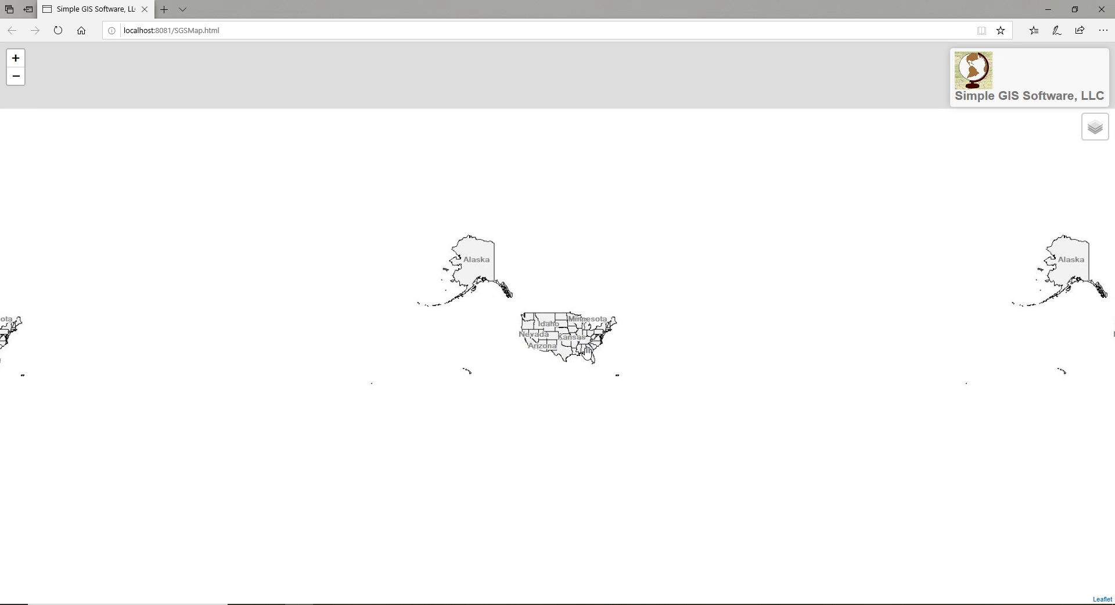
# Examine the published web map in the browser at several zoom levels to check how the US states tiles load
pyautogui.scroll(1, 586, 350)
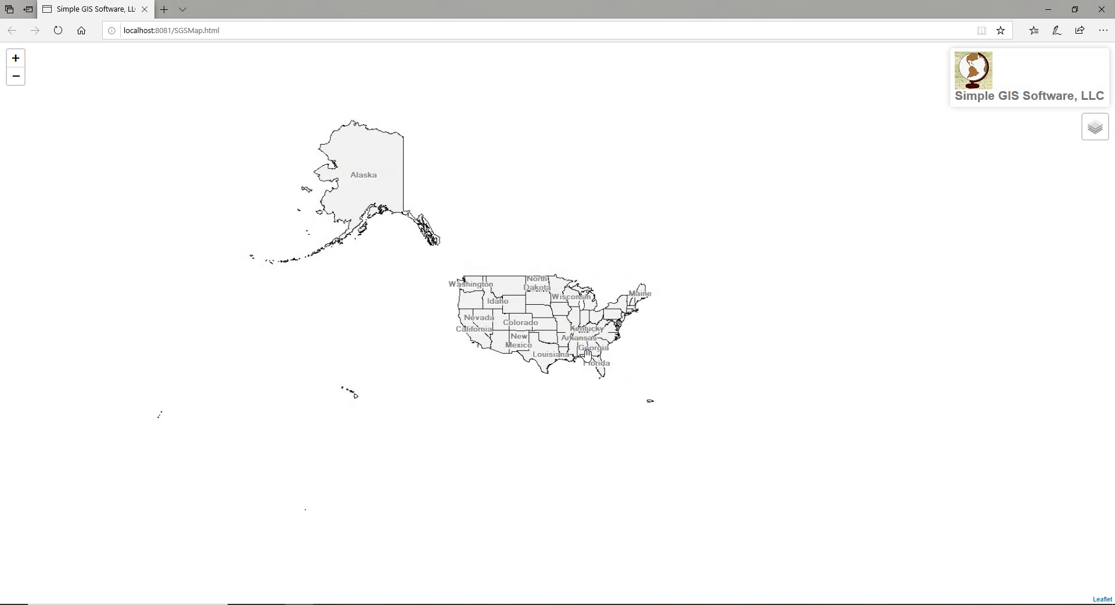
pyautogui.scroll(1, 587, 353)
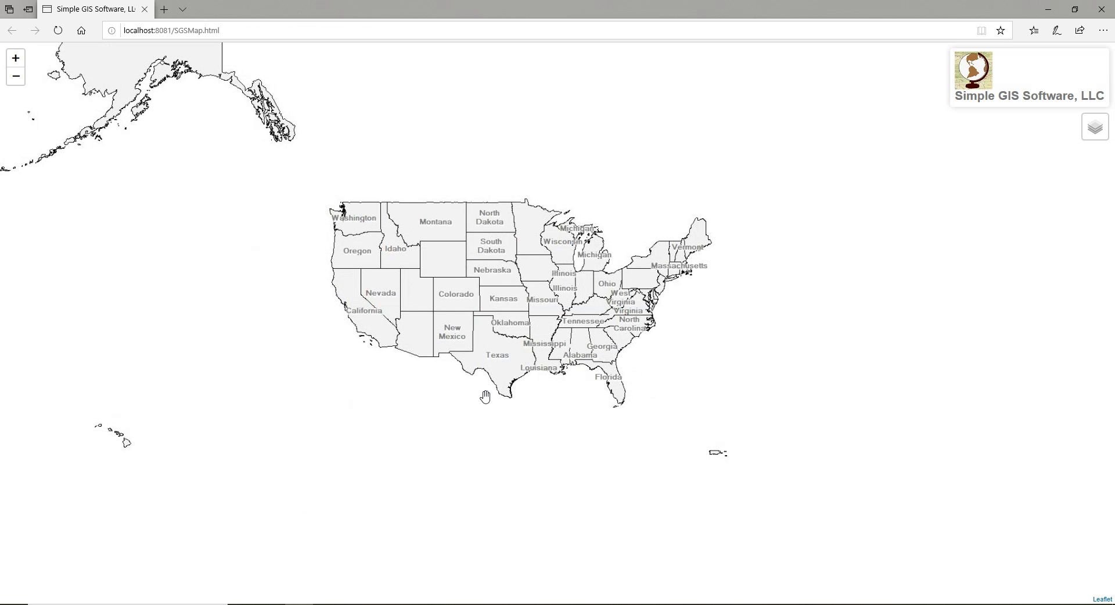
pyautogui.scroll(1, 485, 396)
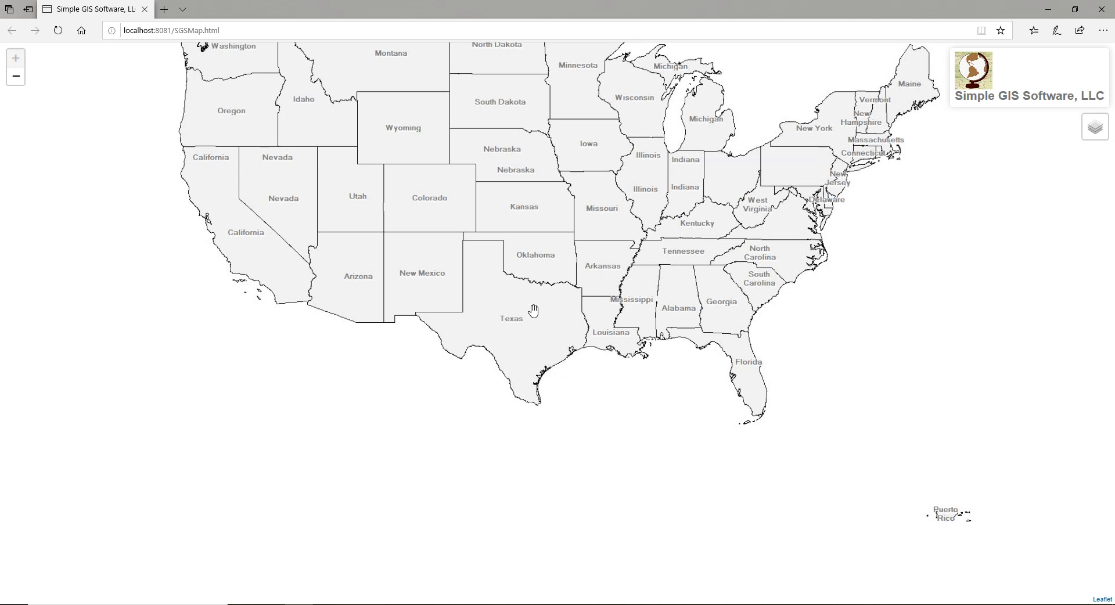
pyautogui.moveTo(568, 260); pyautogui.dragTo(574, 418)
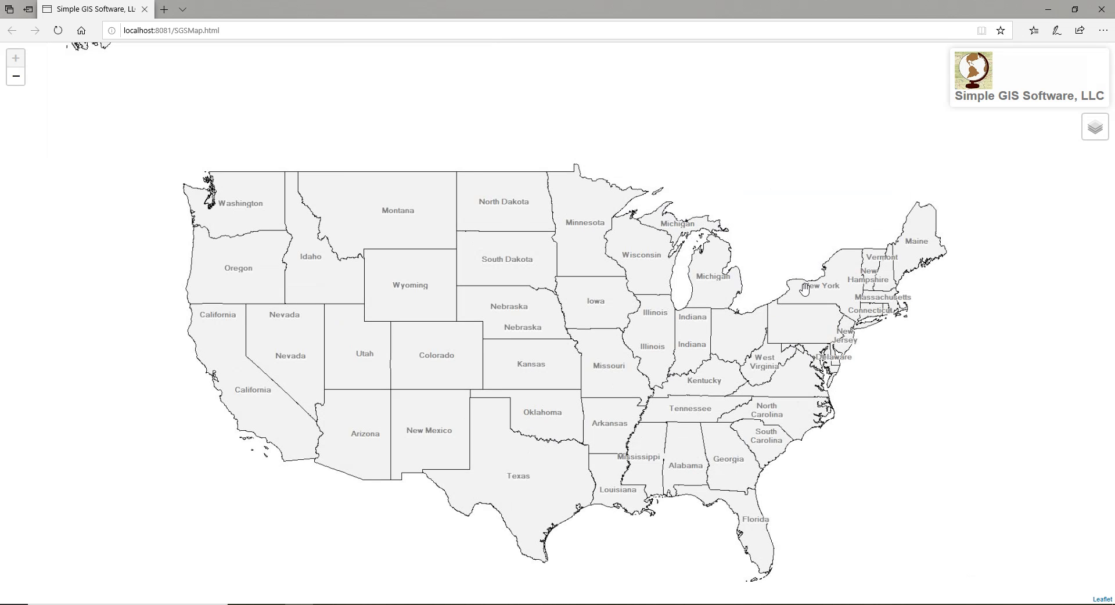
pyautogui.scroll(-1, 705, 319)
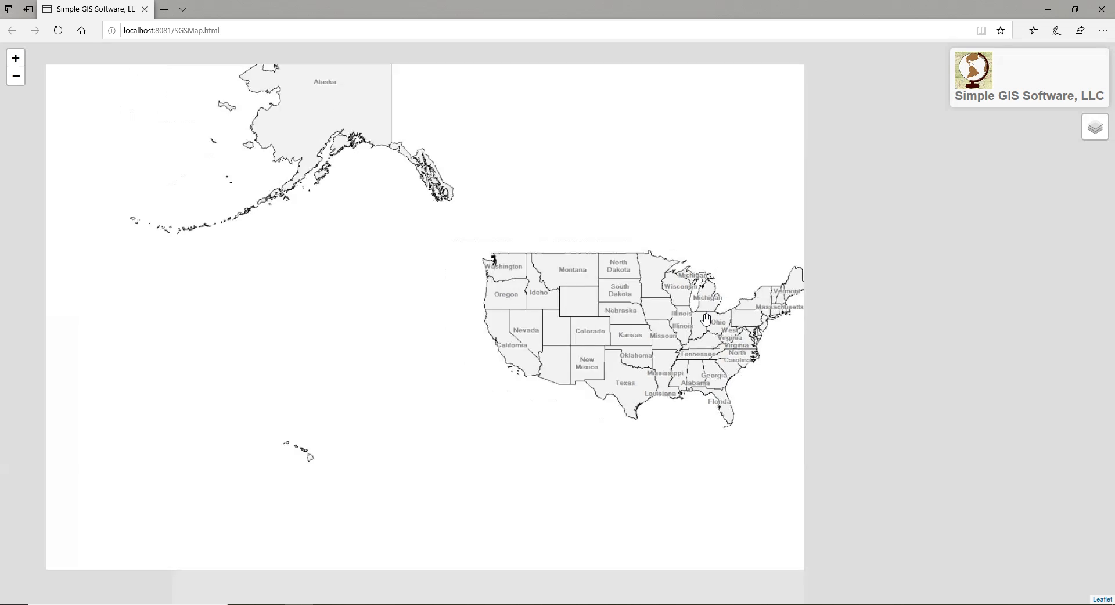
pyautogui.scroll(-2, 705, 319)
pyautogui.scroll(-1, 705, 318)
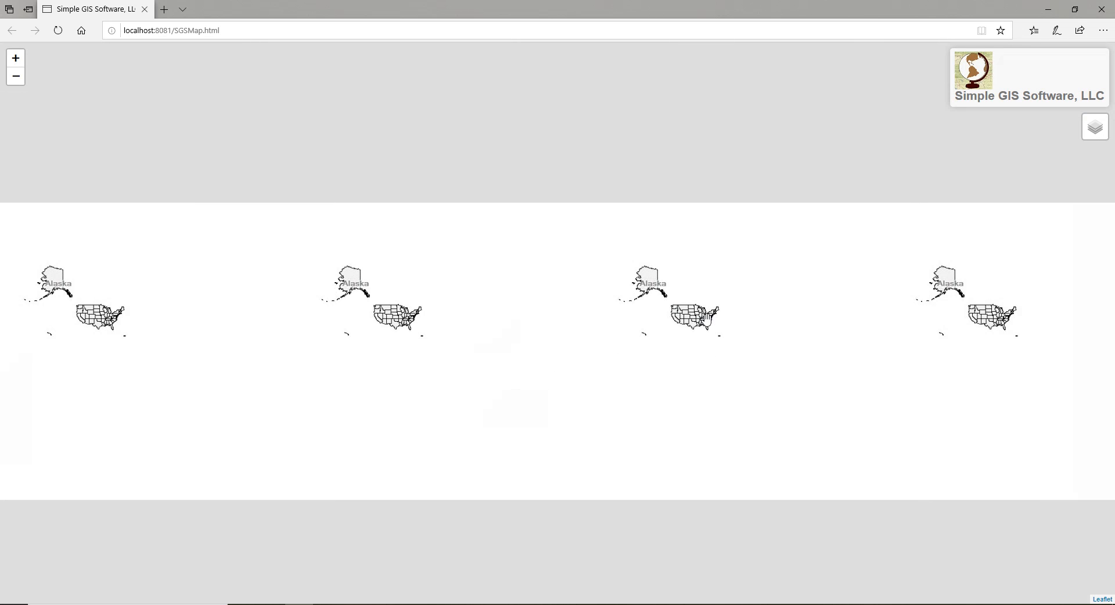
pyautogui.scroll(2, 706, 318)
pyautogui.scroll(2, 706, 319)
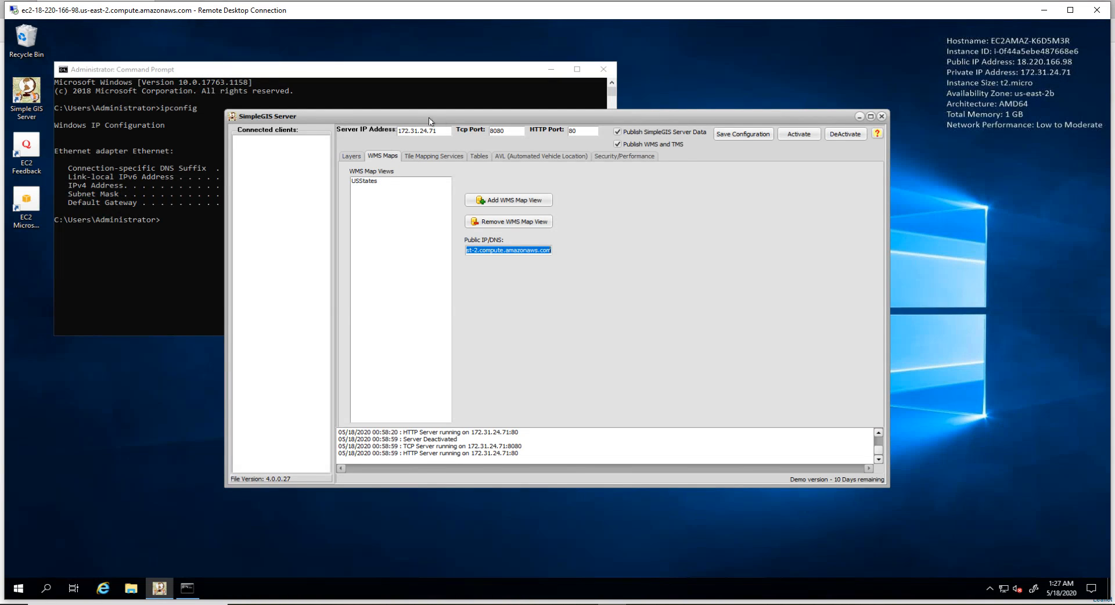
# On the remote desktop, close the Command Prompt and move the SimpleGIS Server window to a clear area
pyautogui.moveTo(432, 120)
pyautogui.mouseDown()
pyautogui.moveTo(561, 131)
pyautogui.moveTo(428, 126)
pyautogui.mouseUp()
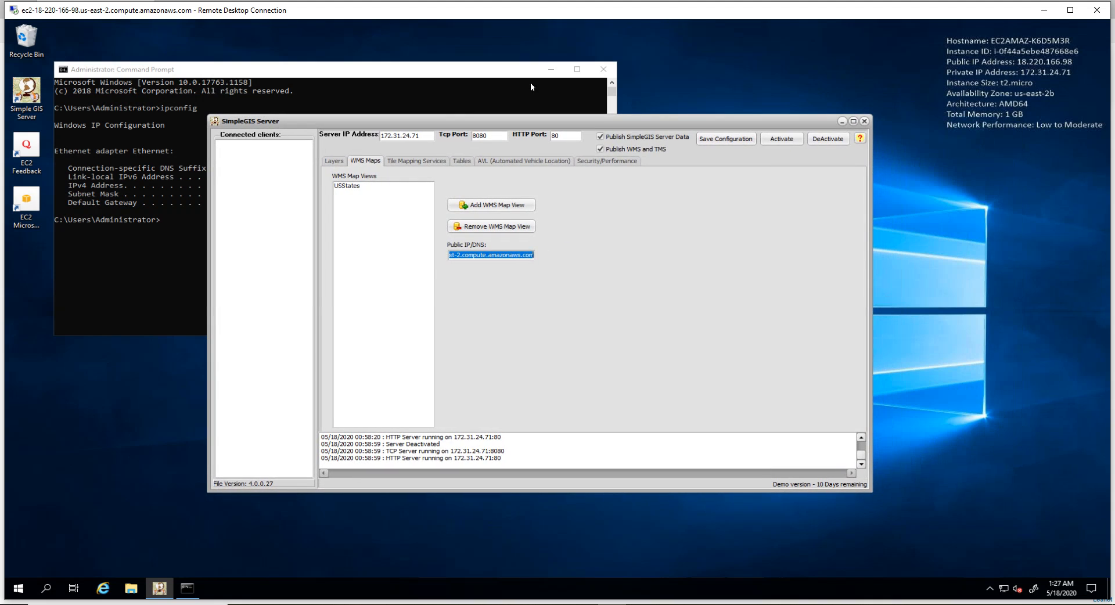
pyautogui.click(606, 72)
pyautogui.click(604, 70)
pyautogui.moveTo(578, 126); pyautogui.dragTo(509, 123)
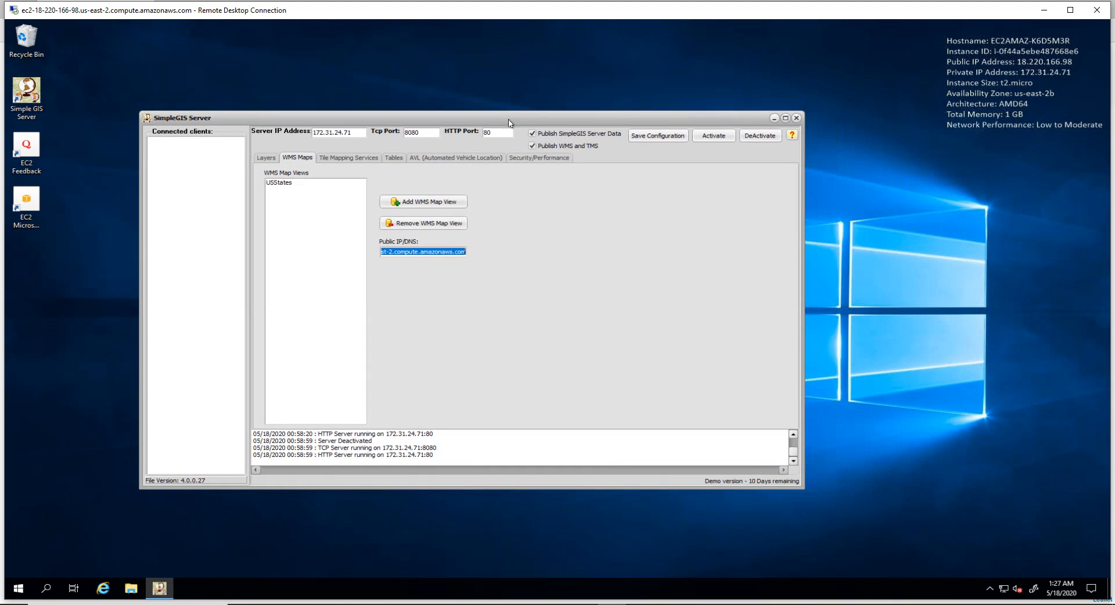
# Review the server's published layers, WMS maps, tile mapping services and security and performance settings
pyautogui.click(271, 160)
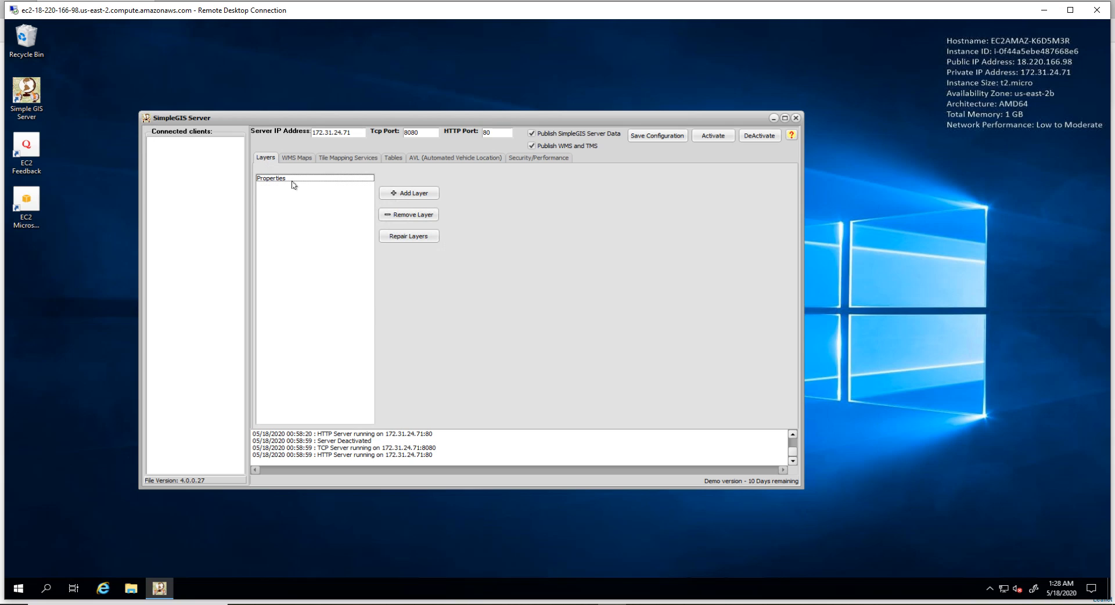
pyautogui.click(301, 157)
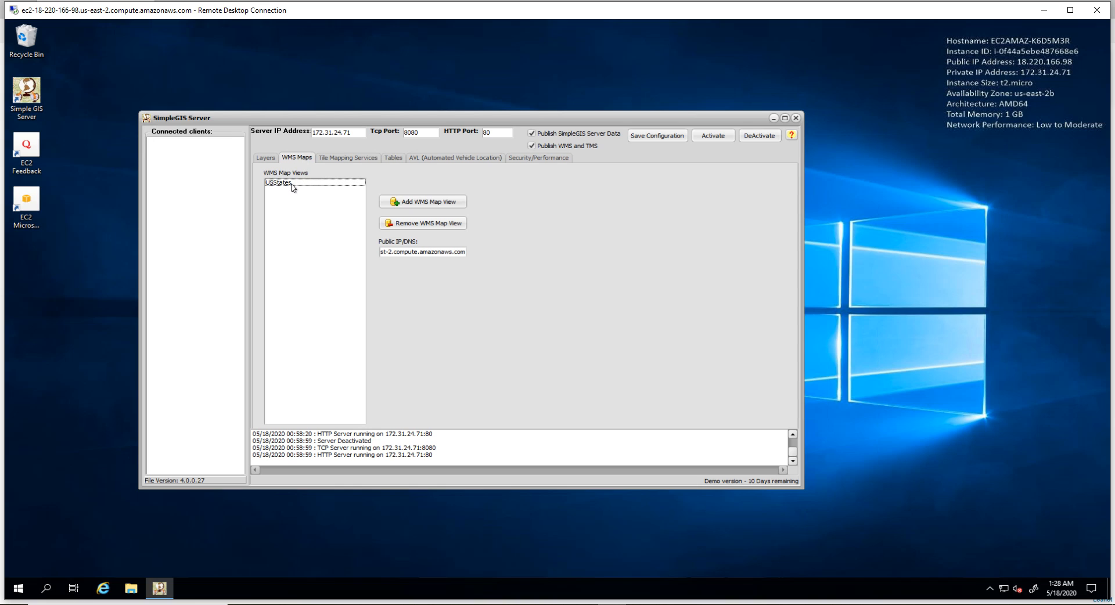
pyautogui.click(348, 159)
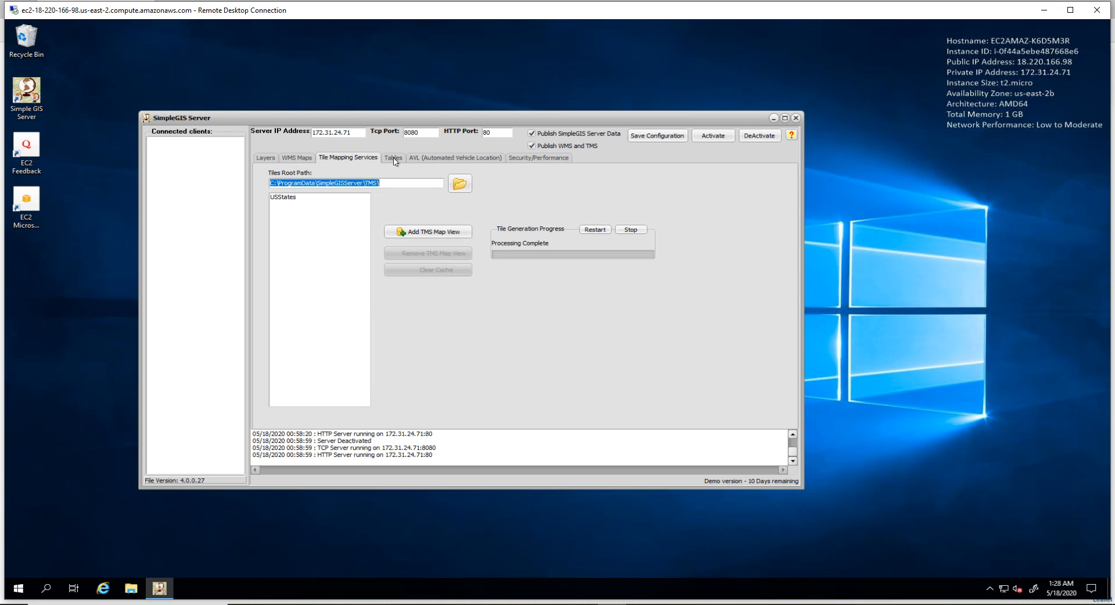
pyautogui.click(535, 159)
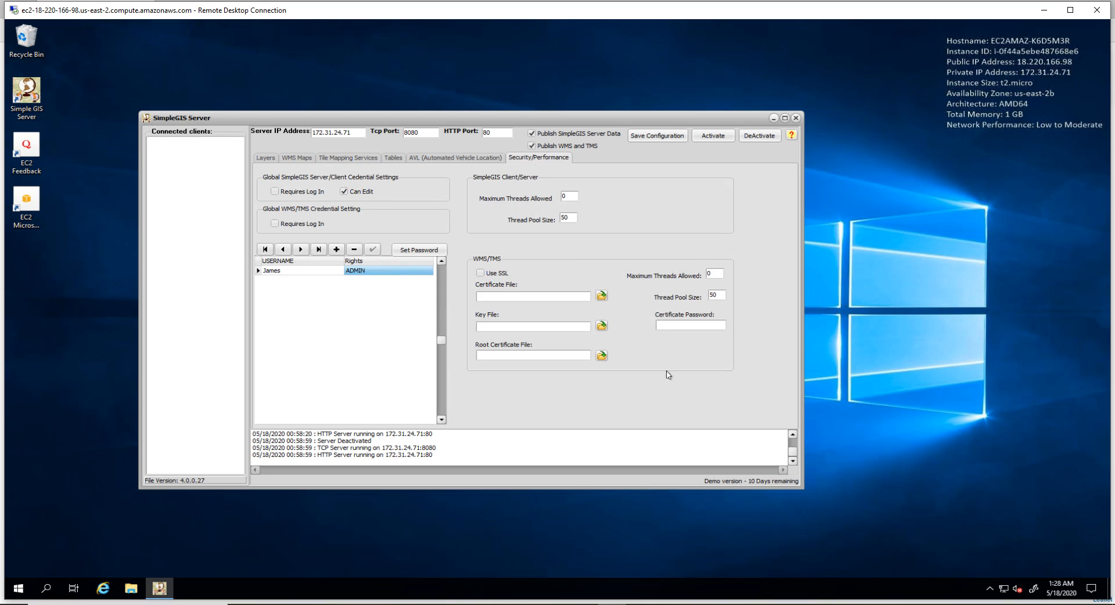
pyautogui.click(265, 158)
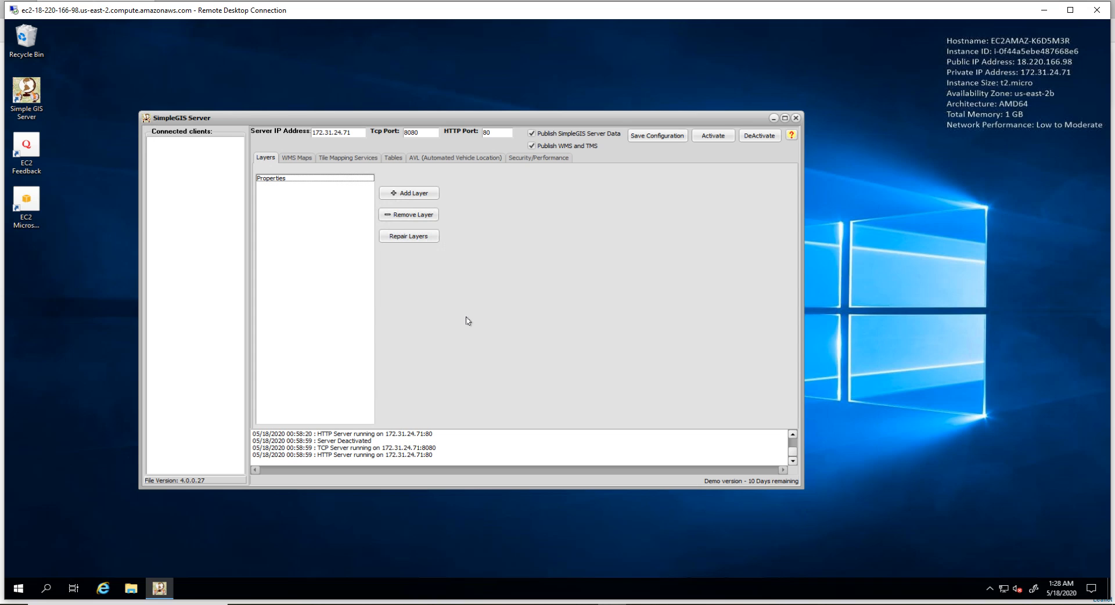
# Close the SimpleGIS Server window to the system tray and reopen its configuration, returning to the browser's web map
pyautogui.click(795, 117)
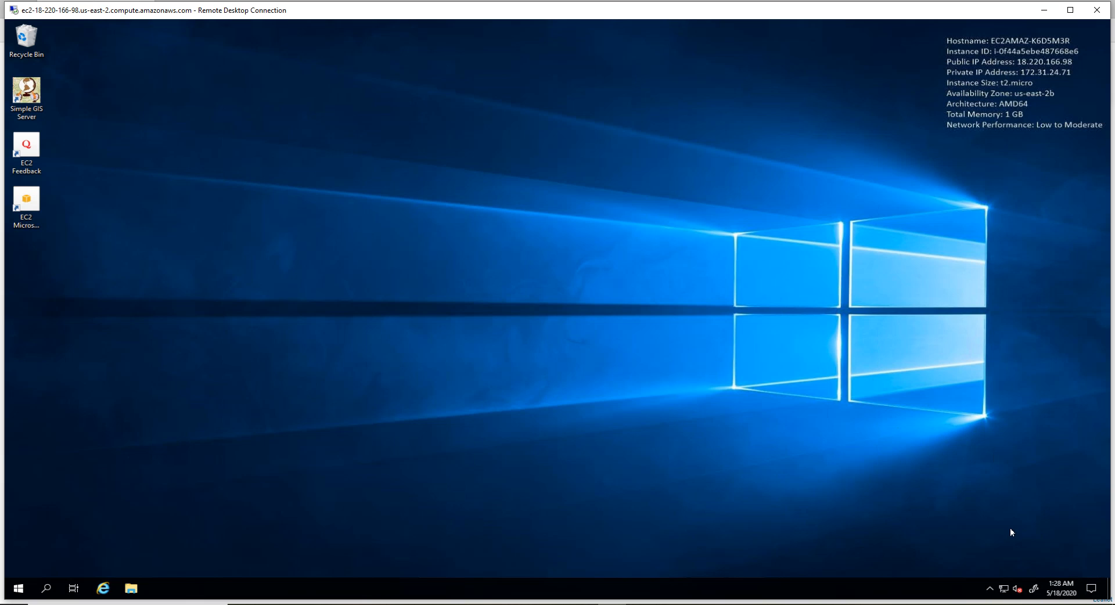
pyautogui.click(990, 589)
pyautogui.rightClick(988, 568)
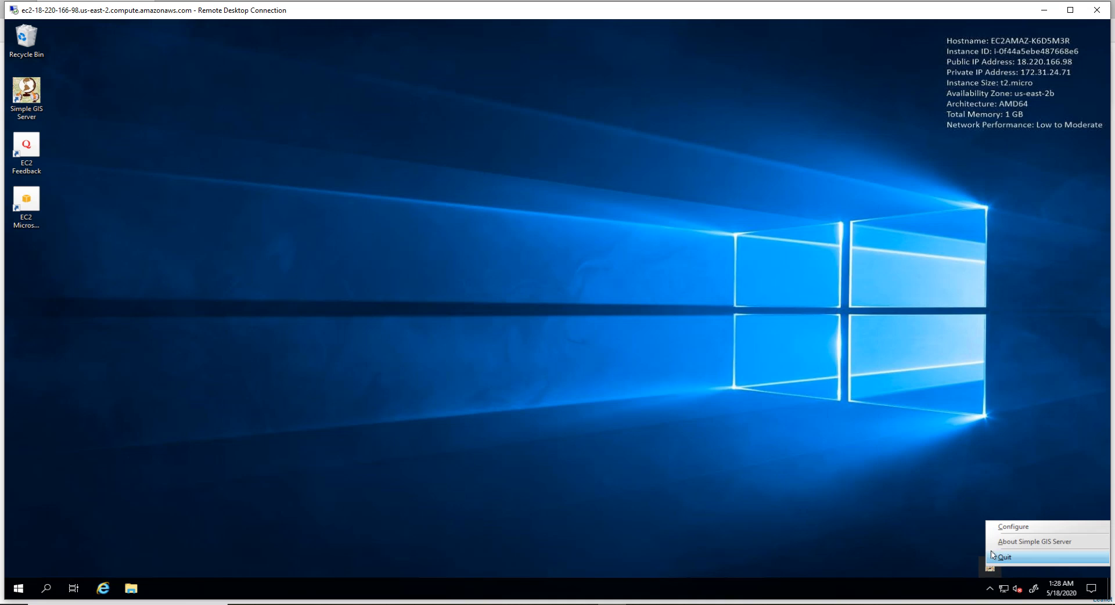
pyautogui.click(1013, 528)
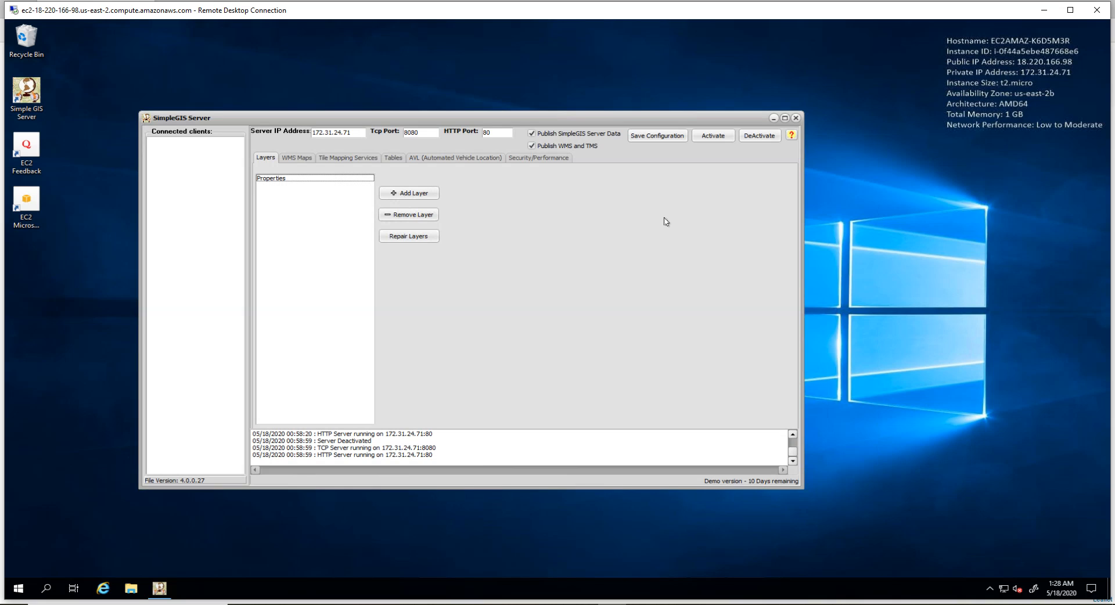
pyautogui.click(1039, 15)
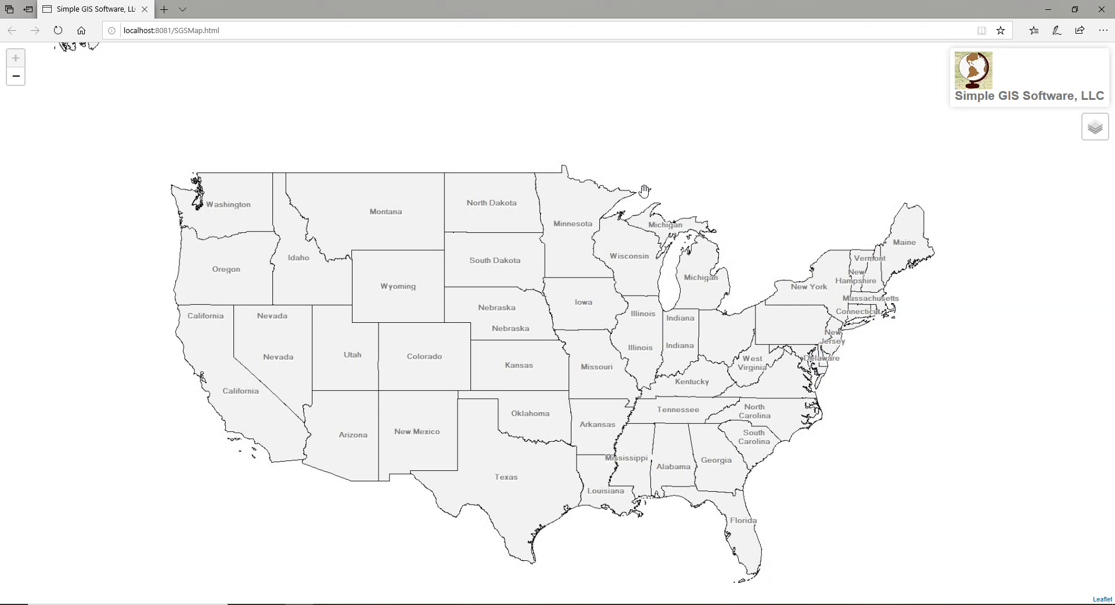